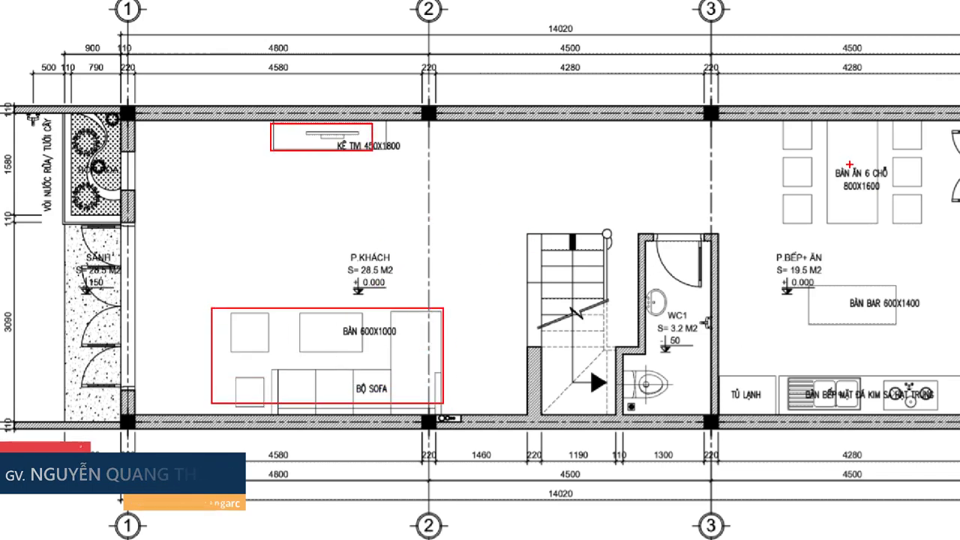
Check the furniture layout in the KT-04.jpg reference in Photos, then return to AutoCAD
{"action": "left_click_drag", "start_coordinate": [784, 134], "coordinate": [873, 204], "text": "ctrl"}
{"action": "left_click_drag", "start_coordinate": [812, 273], "coordinate": [878, 321], "text": "ctrl"}
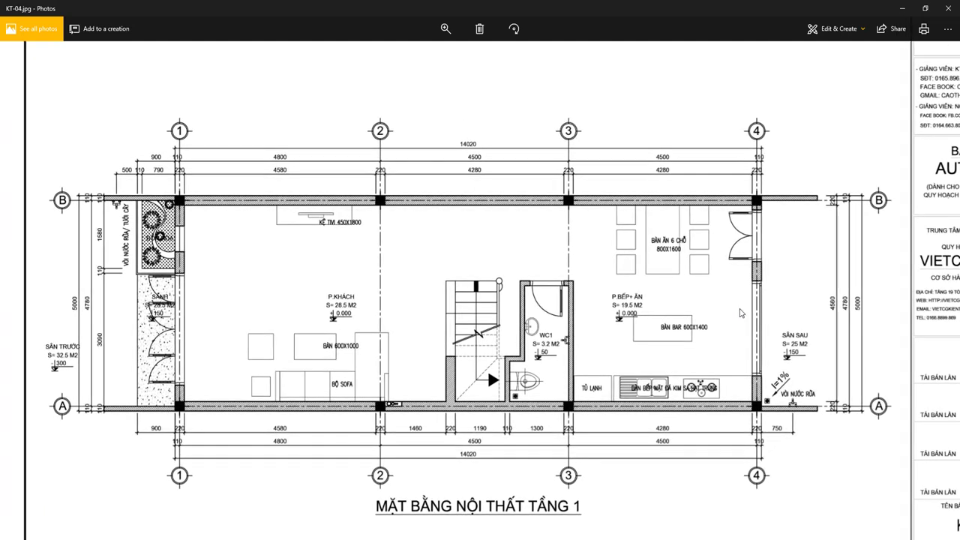
{"action": "scroll", "coordinate": [456, 279], "scroll_direction": "down", "scroll_amount": 1}
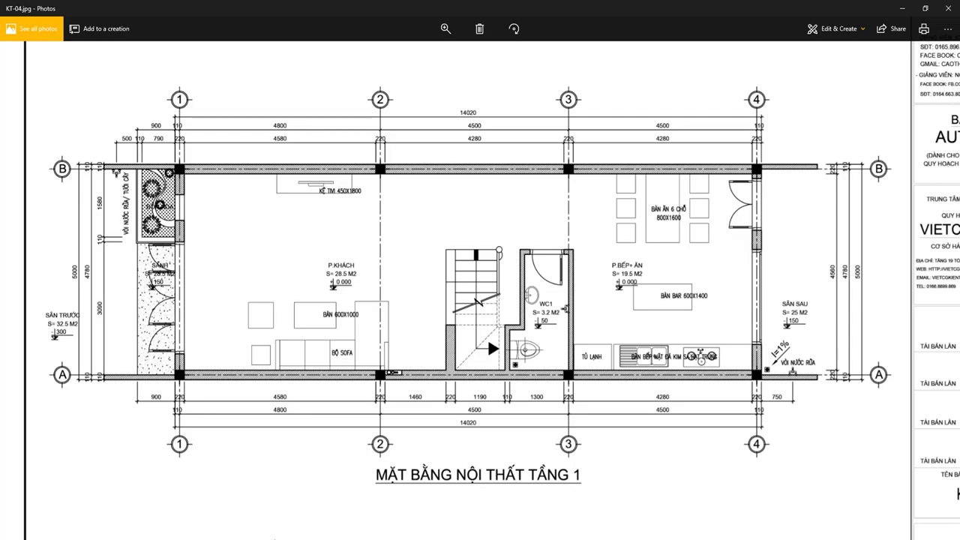
{"action": "key", "text": "alt+Tab"}
Draw the 1800-wide cabinet rectangle and move it against the top wall between grids 1 and 2
{"action": "scroll", "coordinate": [339, 223], "scroll_direction": "up", "scroll_amount": 2}
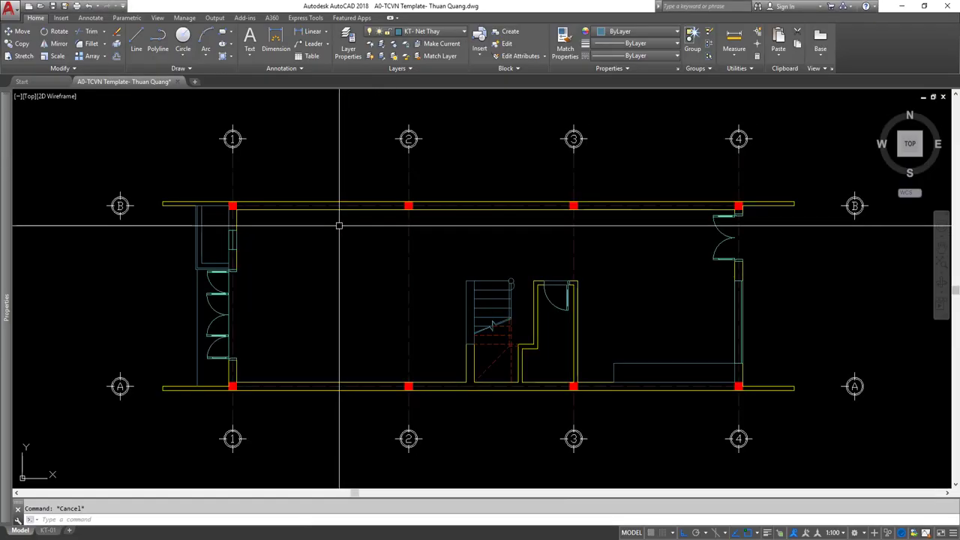
{"action": "middle_click_drag", "start_coordinate": [339, 223], "coordinate": [352, 268]}
{"action": "key", "text": "Return"}
{"action": "left_click", "coordinate": [330, 264]}
{"action": "type", "text": "1800"}
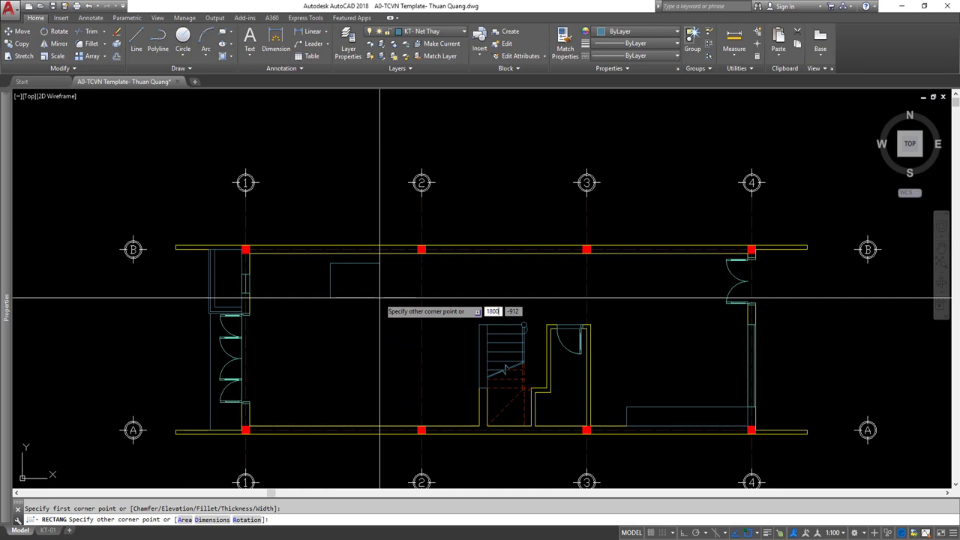
{"action": "key", "text": "Return"}
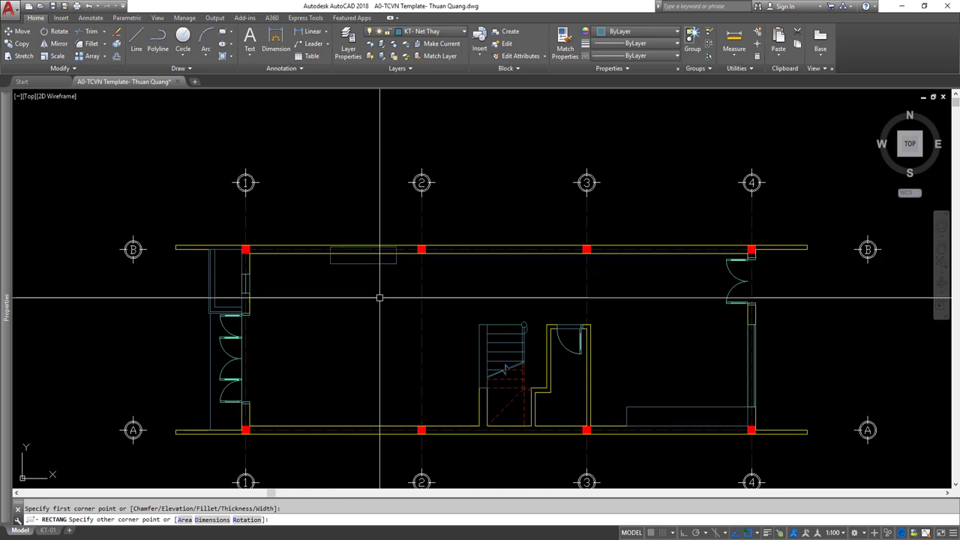
{"action": "scroll", "coordinate": [388, 257], "scroll_direction": "up", "scroll_amount": 2}
{"action": "left_click", "coordinate": [388, 258]}
{"action": "left_click", "coordinate": [358, 281]}
{"action": "type", "text": "m"}
{"action": "key", "text": "Return"}
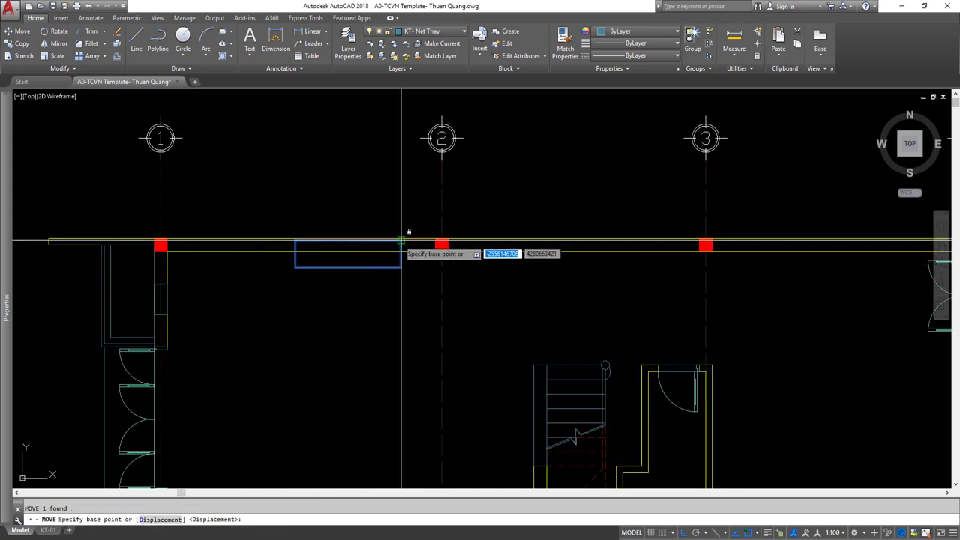
{"action": "left_click", "coordinate": [401, 240]}
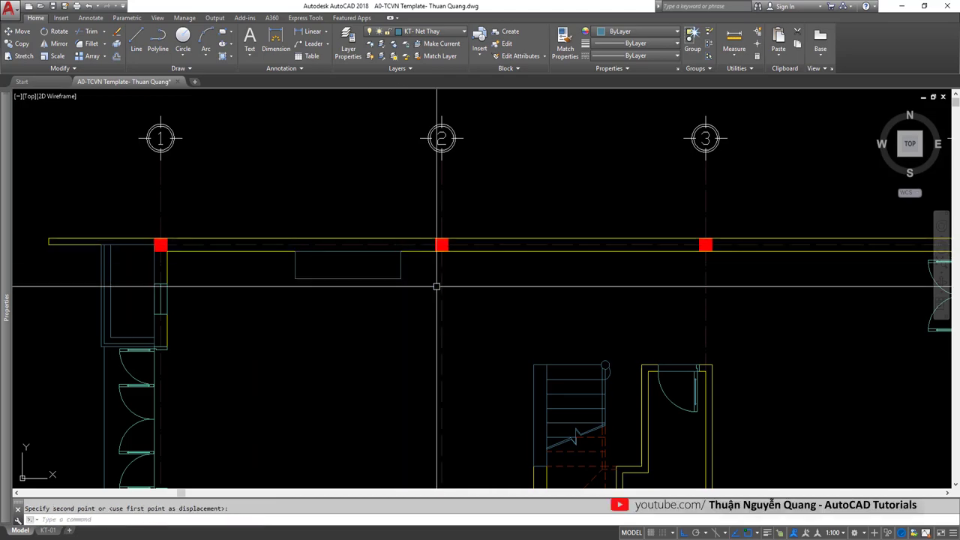
{"action": "key", "text": "alt+Tab"}
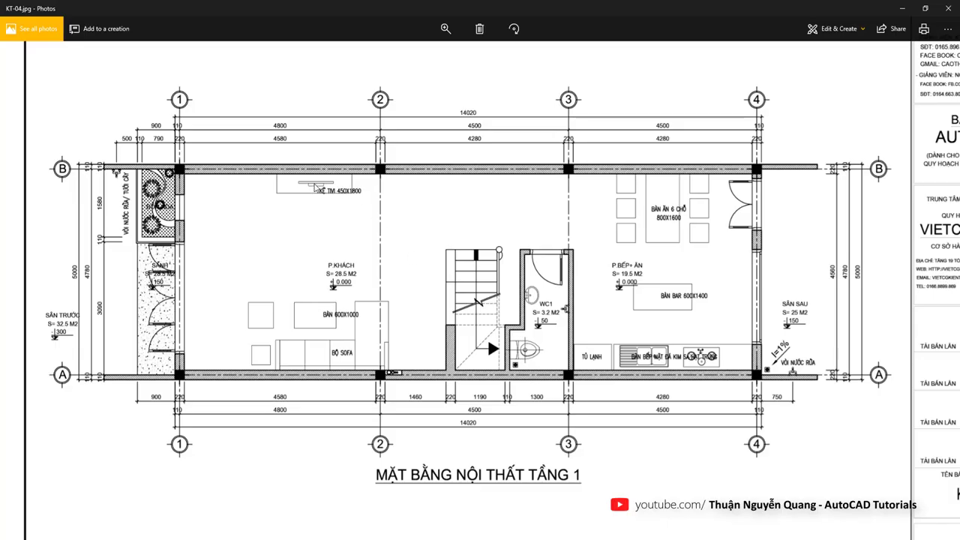
{"action": "key", "text": "alt+Tab"}
Draw the small TV stand rectangle inside the cabinet near the column
{"action": "scroll", "coordinate": [304, 255], "scroll_direction": "up", "scroll_amount": 4}
{"action": "middle_click_drag", "start_coordinate": [305, 255], "coordinate": [327, 259]}
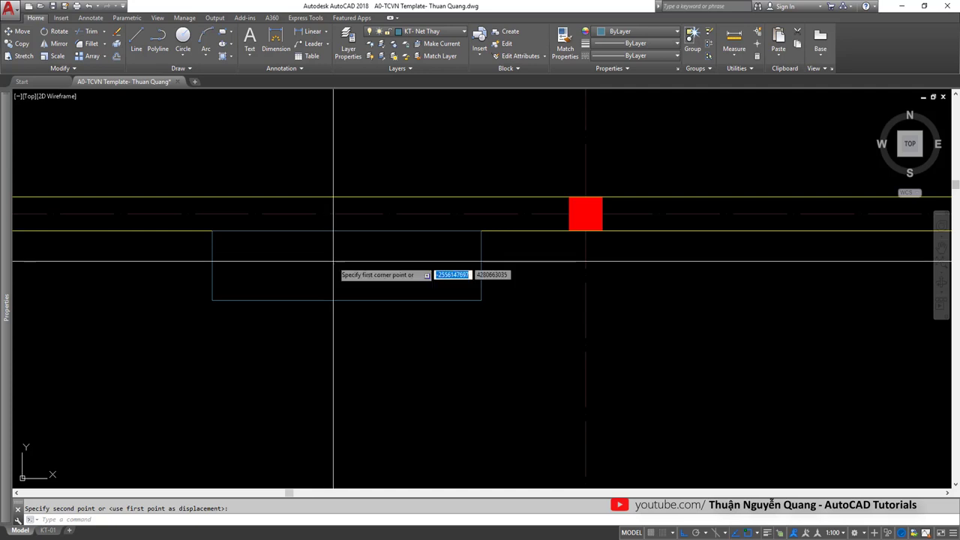
{"action": "left_click", "coordinate": [300, 249]}
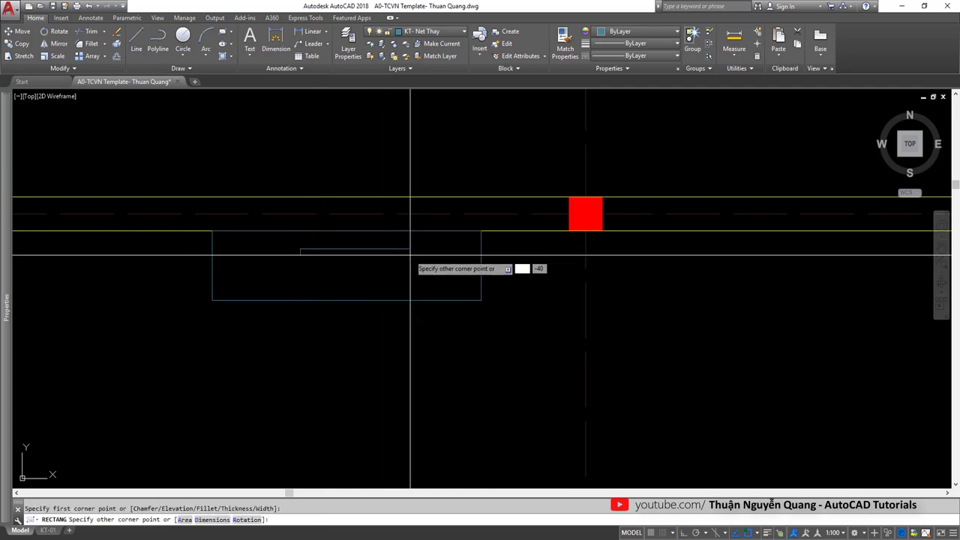
{"action": "scroll", "coordinate": [342, 255], "scroll_direction": "up", "scroll_amount": 2}
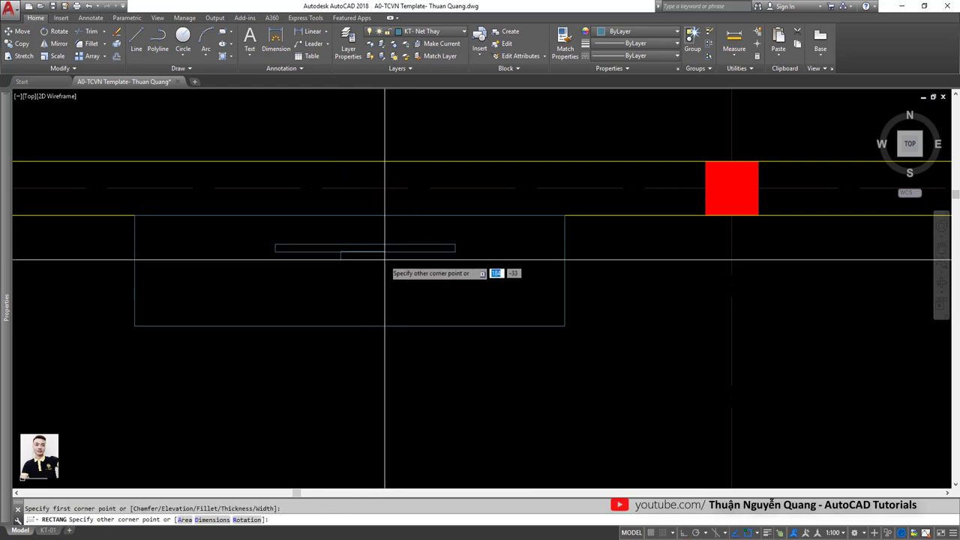
{"action": "key", "text": "Escape"}
{"action": "key", "text": "space"}
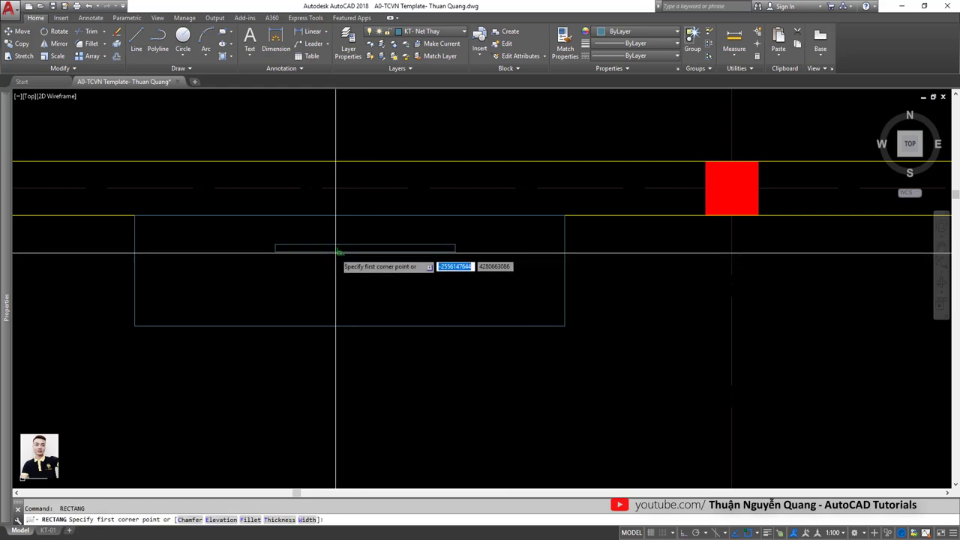
{"action": "left_click", "coordinate": [340, 252]}
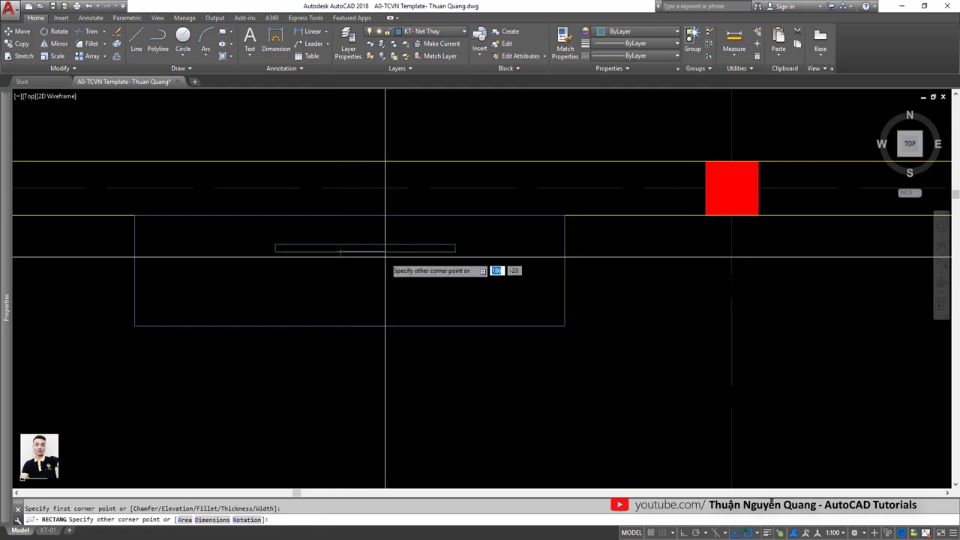
{"action": "left_click", "coordinate": [387, 257]}
Move the long slim TV rectangle into place, checking it against the reference
{"action": "left_click", "coordinate": [345, 247]}
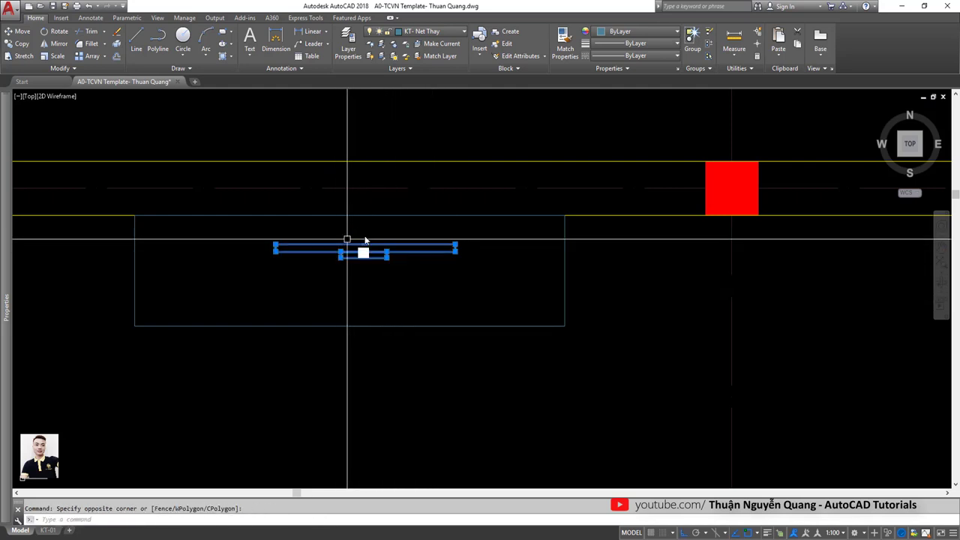
{"action": "key", "text": "m"}
{"action": "key", "text": "space"}
{"action": "left_click", "coordinate": [373, 248]}
{"action": "scroll", "coordinate": [364, 245], "scroll_direction": "down", "scroll_amount": 3}
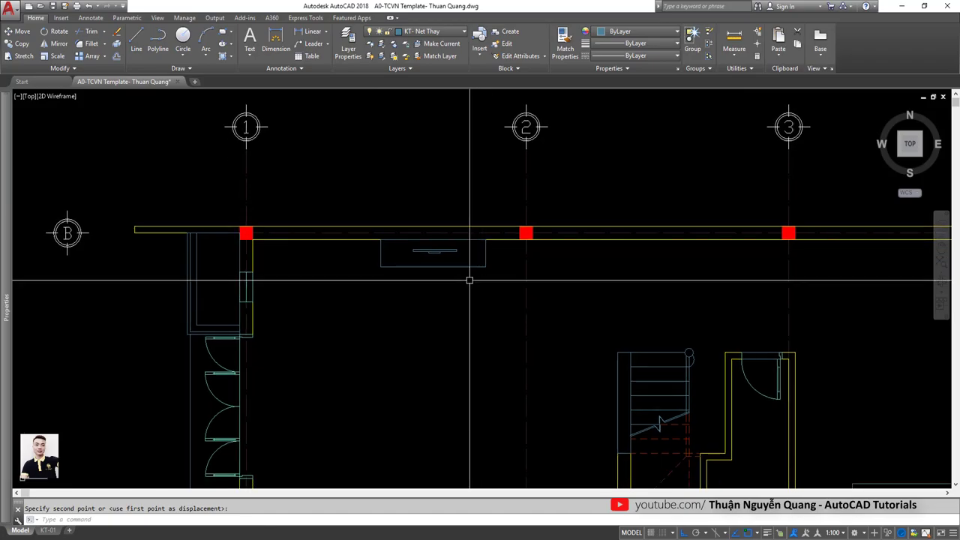
{"action": "key", "text": "alt+Tab"}
{"action": "key", "text": "alt+Tab"}
{"action": "scroll", "coordinate": [433, 252], "scroll_direction": "up", "scroll_amount": 3}
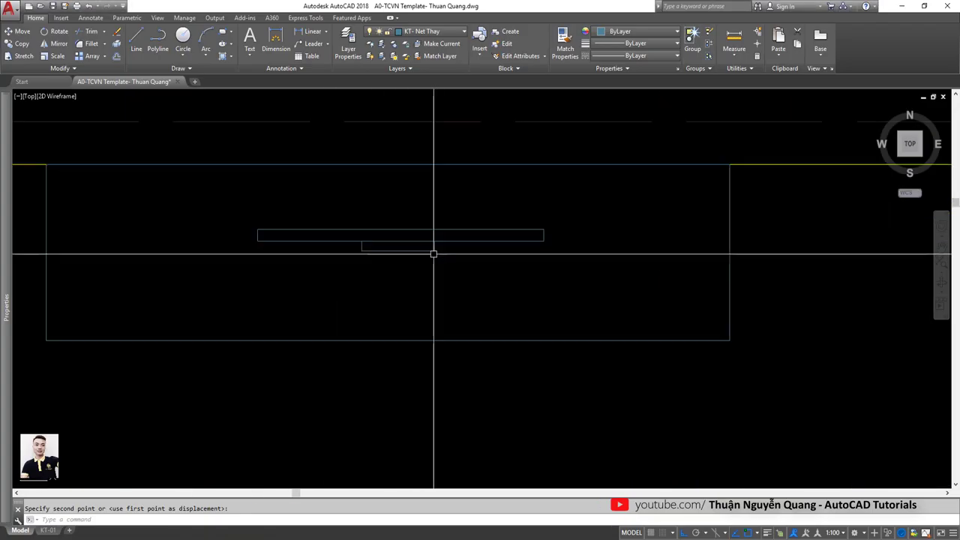
{"action": "scroll", "coordinate": [514, 267], "scroll_direction": "up", "scroll_amount": 3}
Stretch the small rectangle's bottom edge downward
{"action": "key", "text": "space"}
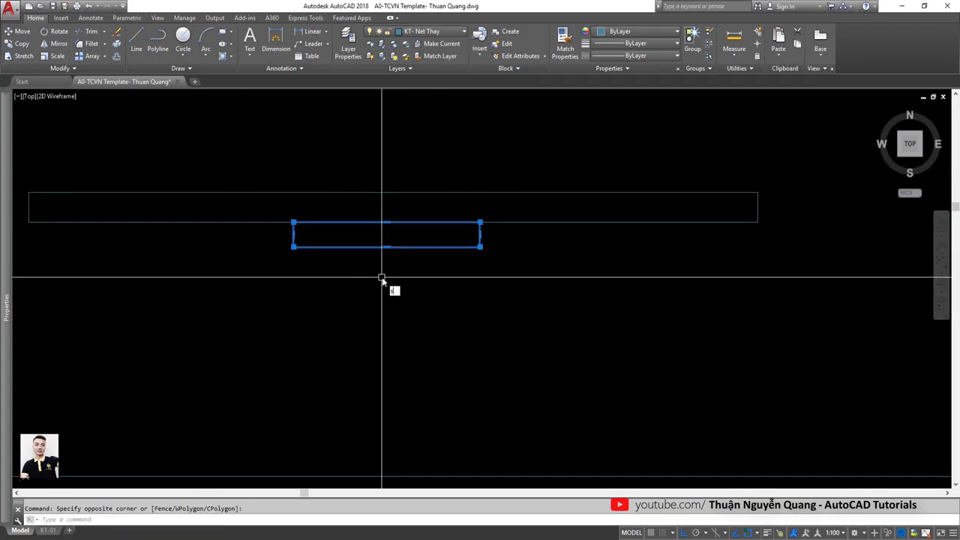
{"action": "left_click", "coordinate": [386, 278]}
{"action": "left_click", "coordinate": [393, 290]}
{"action": "scroll", "coordinate": [403, 289], "scroll_direction": "down", "scroll_amount": 5}
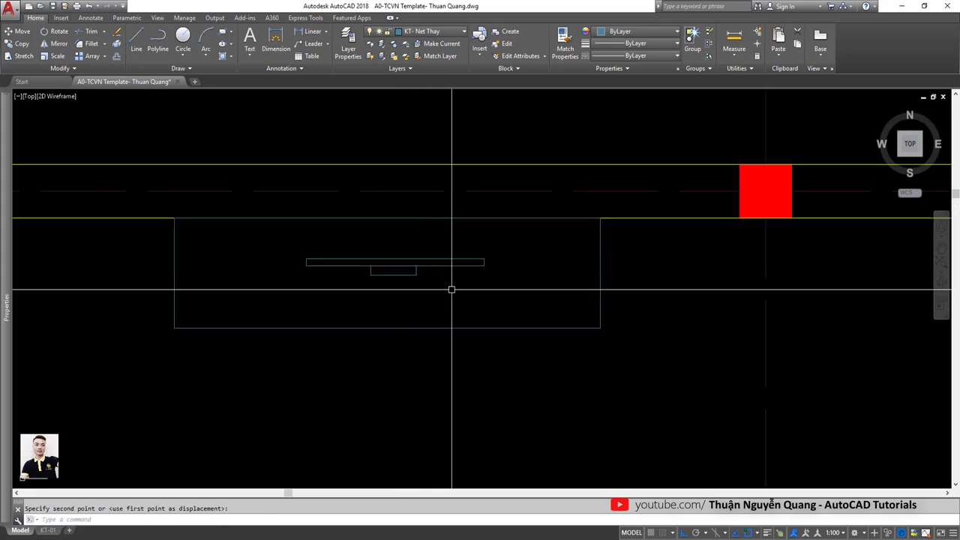
{"action": "scroll", "coordinate": [450, 287], "scroll_direction": "up", "scroll_amount": 2}
{"action": "scroll", "coordinate": [454, 292], "scroll_direction": "up", "scroll_amount": 2}
{"action": "scroll", "coordinate": [458, 296], "scroll_direction": "up", "scroll_amount": 2}
Draw a tall narrow rectangle for the fixture
{"action": "scroll", "coordinate": [480, 283], "scroll_direction": "up", "scroll_amount": 2}
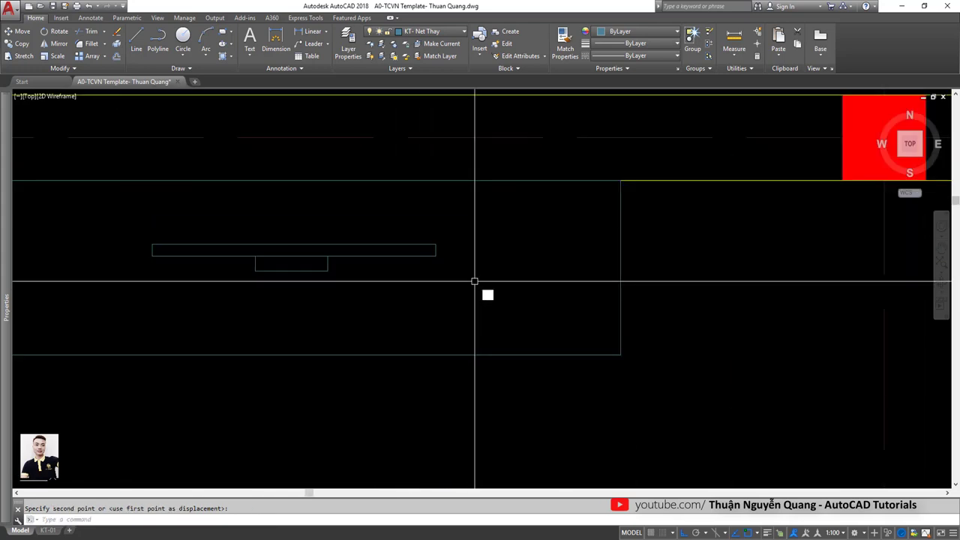
{"action": "type", "text": "rec"}
{"action": "key", "text": "space"}
{"action": "left_click", "coordinate": [466, 267]}
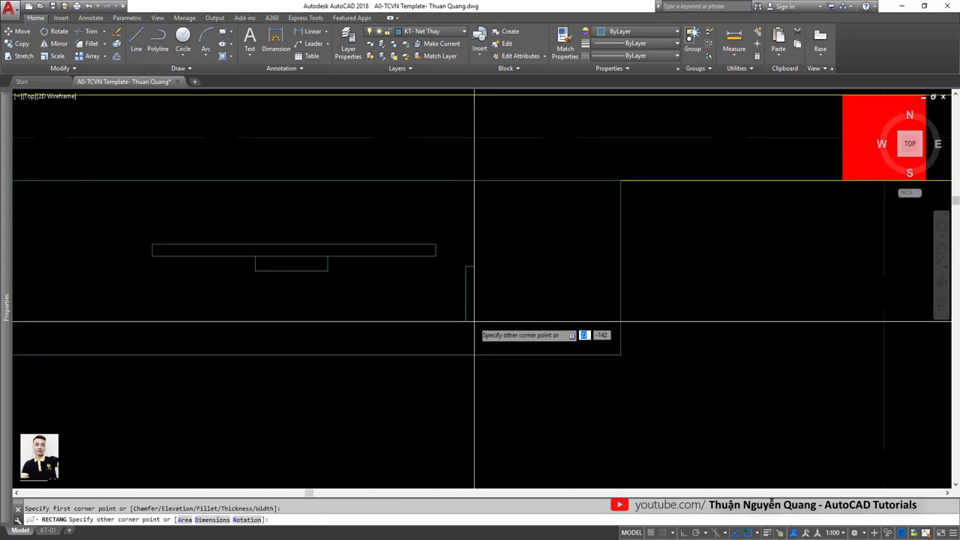
{"action": "left_click", "coordinate": [474, 322]}
{"action": "scroll", "coordinate": [472, 273], "scroll_direction": "up", "scroll_amount": 4}
{"action": "key", "text": "space"}
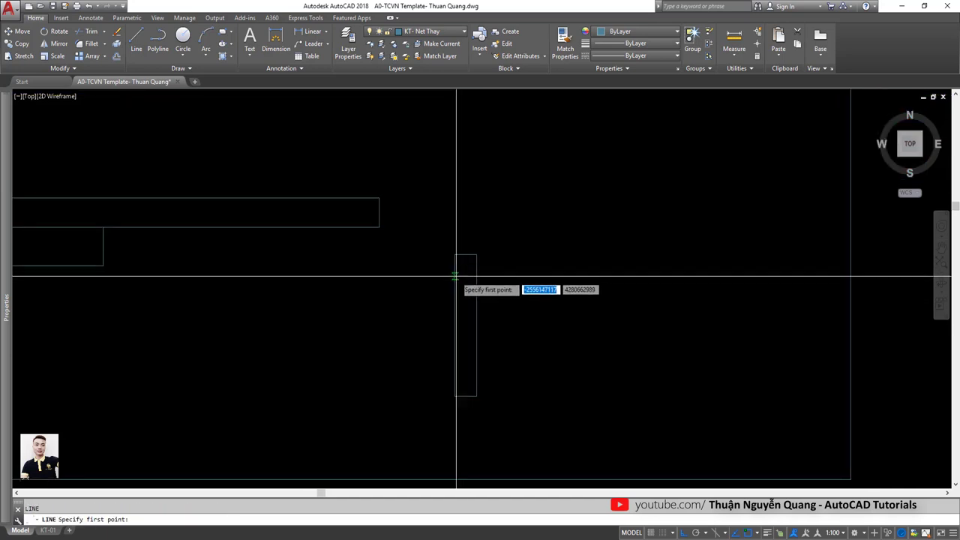
{"action": "left_click", "coordinate": [456, 277]}
{"action": "key", "text": "Escape"}
{"action": "scroll", "coordinate": [472, 263], "scroll_direction": "up", "scroll_amount": 4}
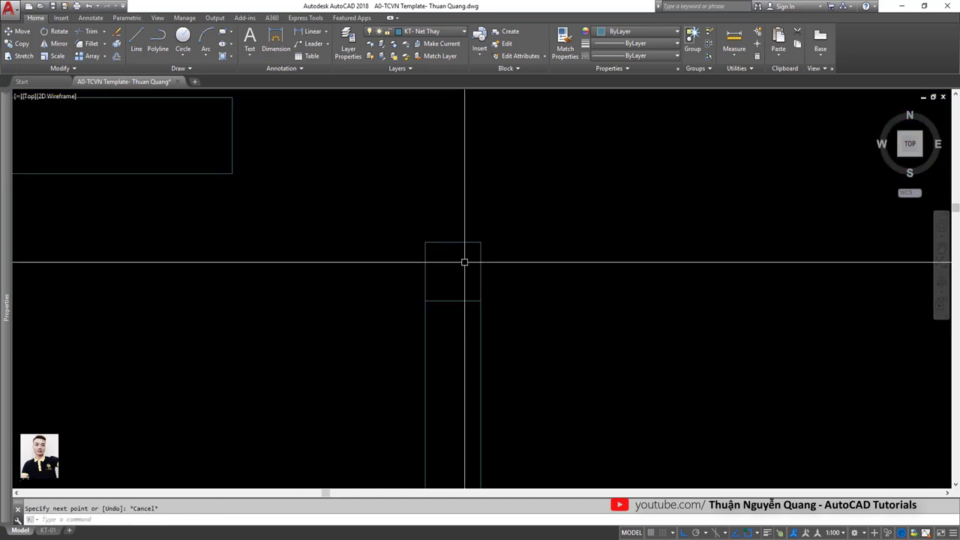
Fillet the box's top corner, setting the radius from two picked points
{"action": "type", "text": "f"}
{"action": "key", "text": "space"}
{"action": "type", "text": "r"}
{"action": "key", "text": "space"}
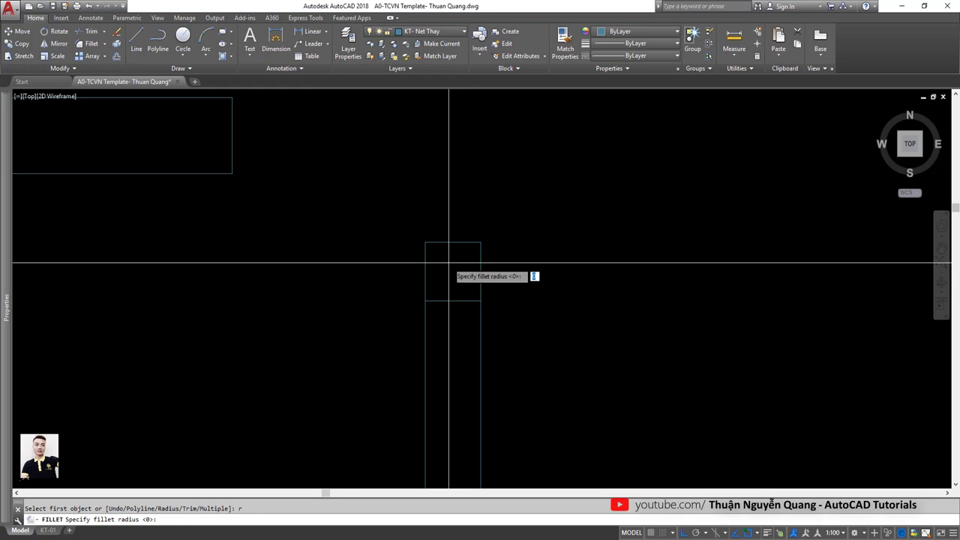
{"action": "left_click", "coordinate": [425, 242]}
{"action": "left_click", "coordinate": [433, 253]}
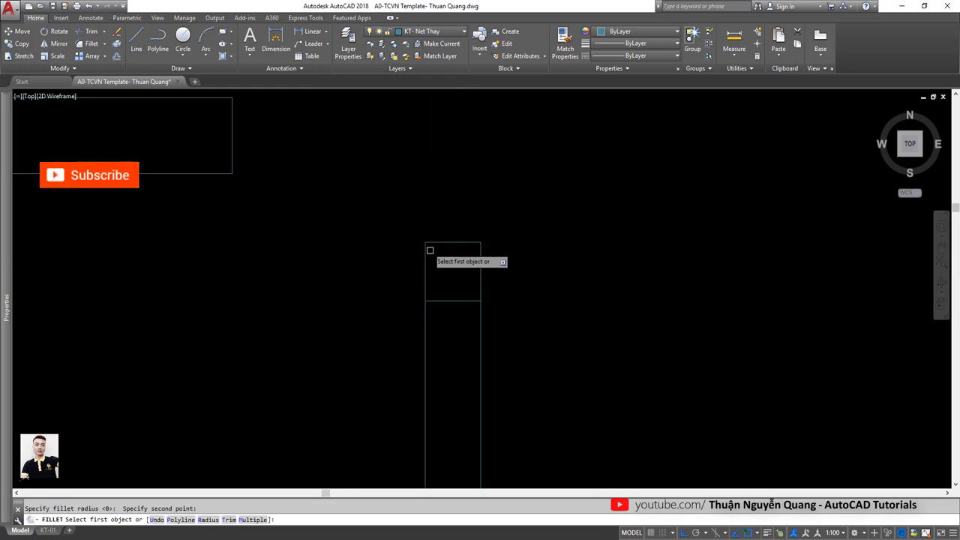
{"action": "left_click", "coordinate": [467, 243]}
{"action": "left_click", "coordinate": [481, 260]}
Draw a small circle near the box's top and copy it to the left
{"action": "key", "text": "Return"}
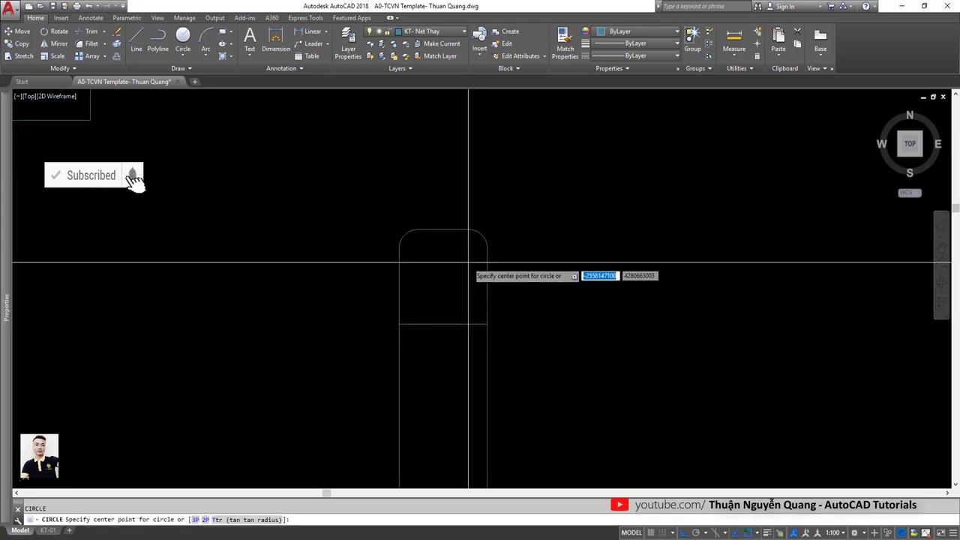
{"action": "left_click", "coordinate": [471, 267]}
{"action": "left_click", "coordinate": [470, 267]}
{"action": "scroll", "coordinate": [468, 266], "scroll_direction": "up", "scroll_amount": 1}
{"action": "left_click", "coordinate": [466, 264]}
{"action": "left_click", "coordinate": [480, 278]}
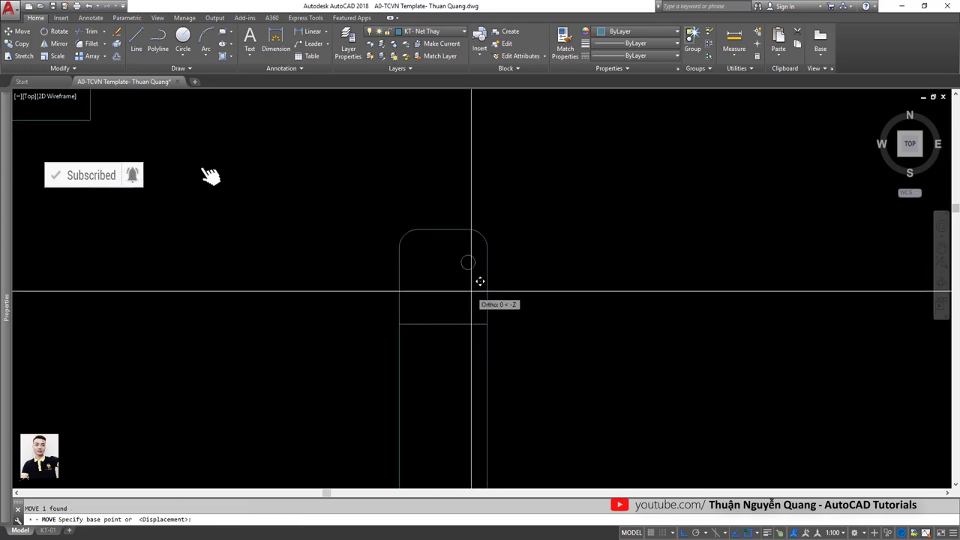
{"action": "type", "text": "co"}
{"action": "key", "text": "Return"}
{"action": "left_click", "coordinate": [467, 256]}
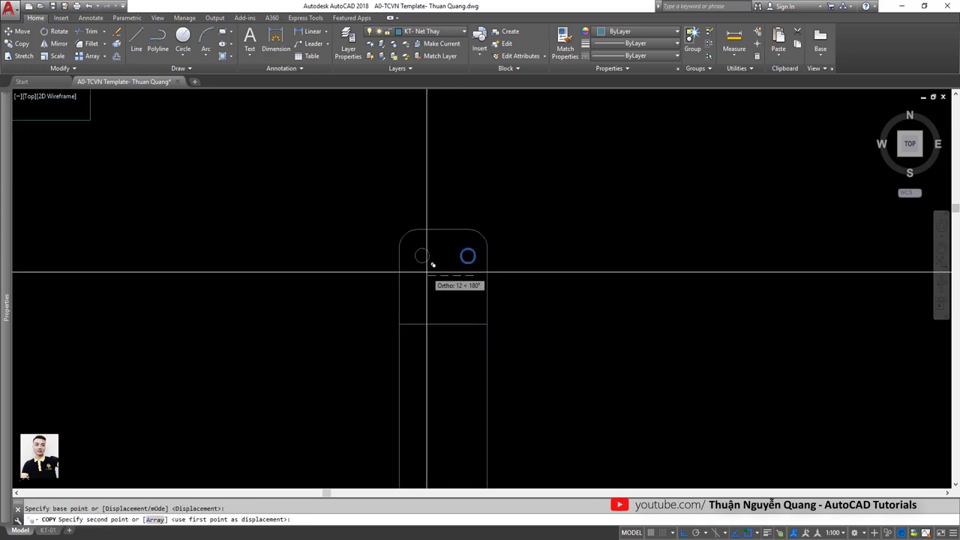
{"action": "left_click", "coordinate": [419, 256]}
{"action": "key", "text": "Escape"}
Copy the circle down and across to form a lower row of three circles
{"action": "left_click", "coordinate": [418, 262]}
{"action": "left_click", "coordinate": [428, 259]}
{"action": "scroll", "coordinate": [431, 260], "scroll_direction": "down", "scroll_amount": 1}
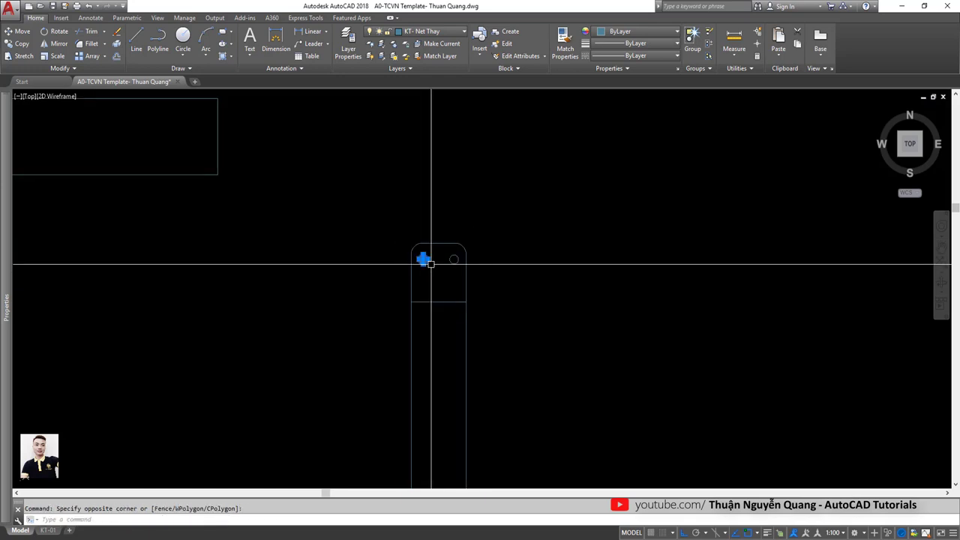
{"action": "key", "text": "Return"}
{"action": "left_click", "coordinate": [438, 268]}
{"action": "left_click", "coordinate": [437, 331]}
{"action": "key", "text": "Return"}
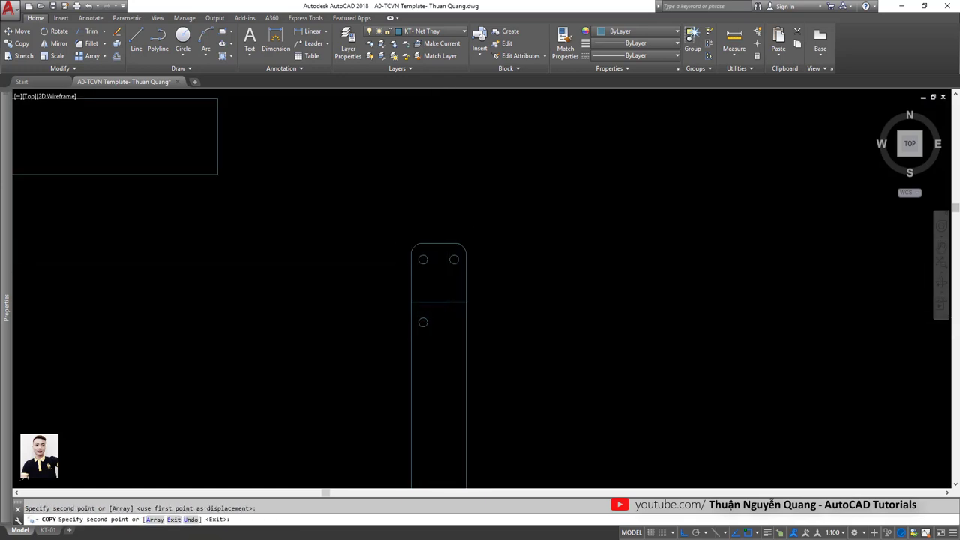
{"action": "left_click", "coordinate": [423, 322]}
{"action": "key", "text": "Return"}
{"action": "left_click", "coordinate": [433, 343]}
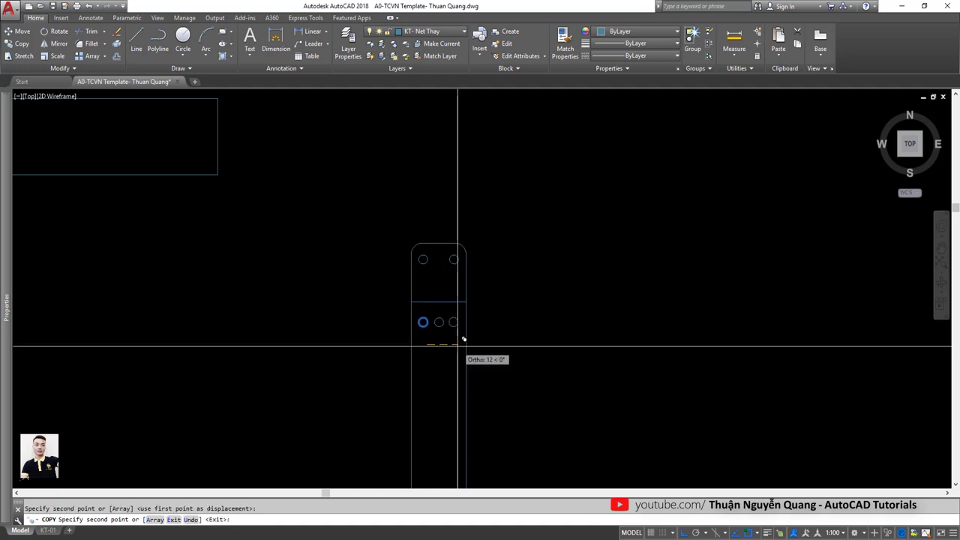
{"action": "left_click", "coordinate": [463, 342]}
{"action": "key", "text": "Escape"}
Copy the circle row downward four more times to fill the fixture
{"action": "left_click", "coordinate": [461, 330]}
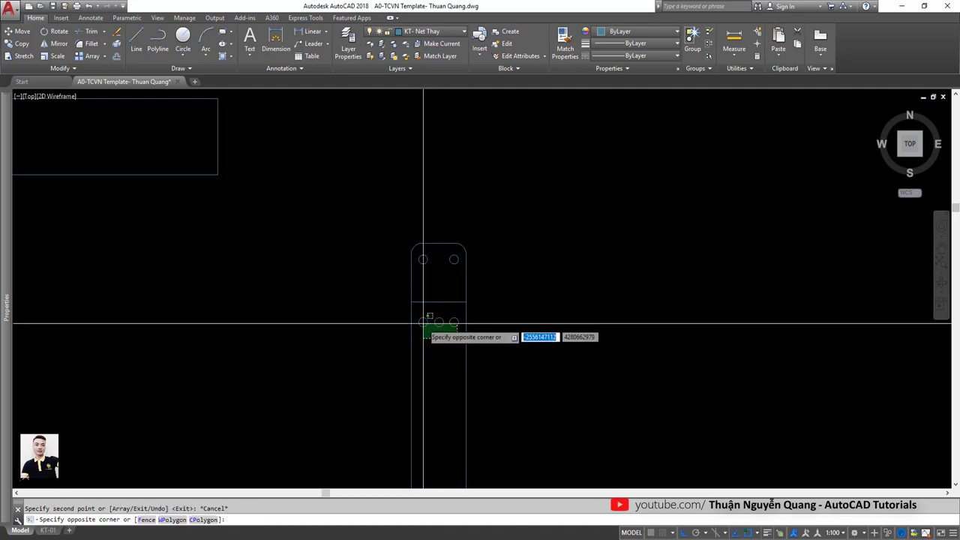
{"action": "left_click", "coordinate": [420, 318]}
{"action": "scroll", "coordinate": [478, 238], "scroll_direction": "down", "scroll_amount": 2}
{"action": "type", "text": "co"}
{"action": "key", "text": "Return"}
{"action": "left_click", "coordinate": [484, 252]}
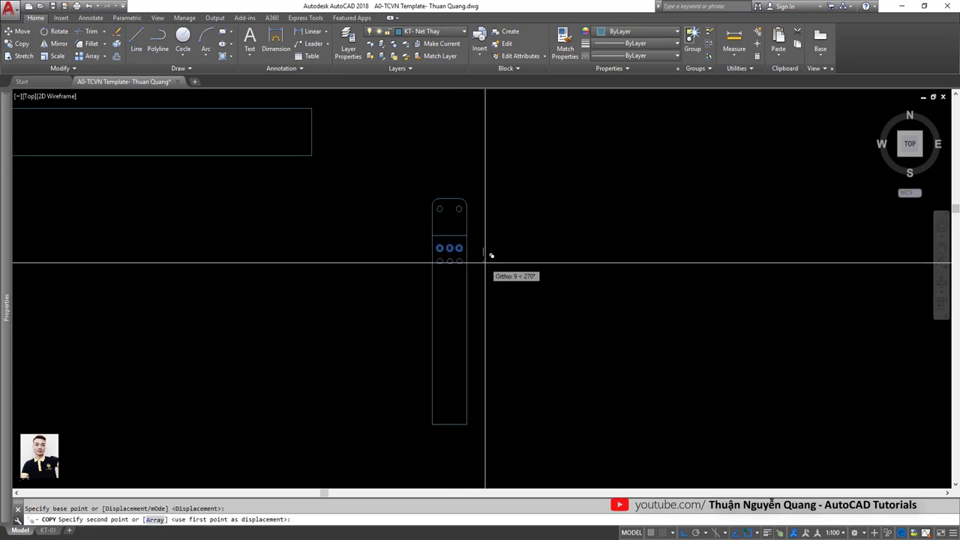
{"action": "left_click", "coordinate": [493, 290]}
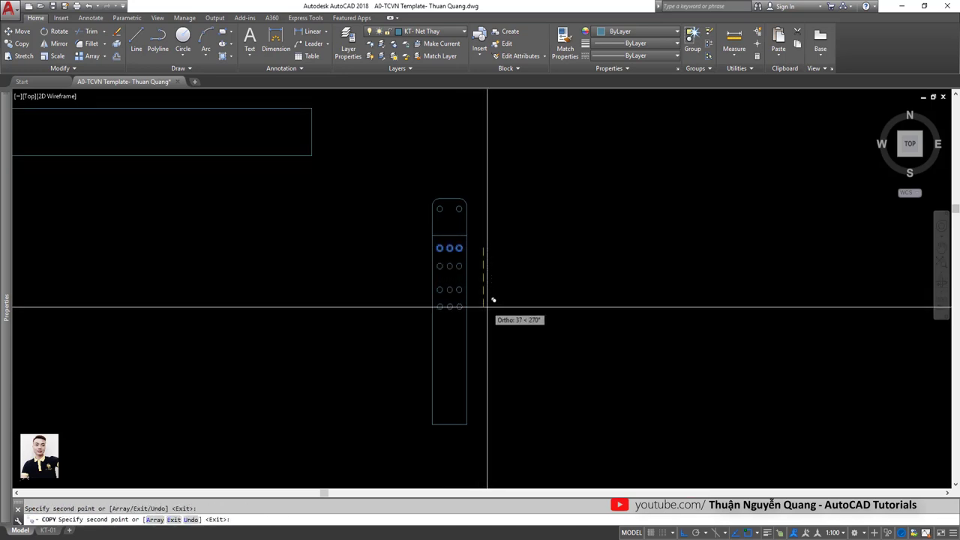
{"action": "left_click", "coordinate": [493, 311]}
{"action": "left_click", "coordinate": [492, 332]}
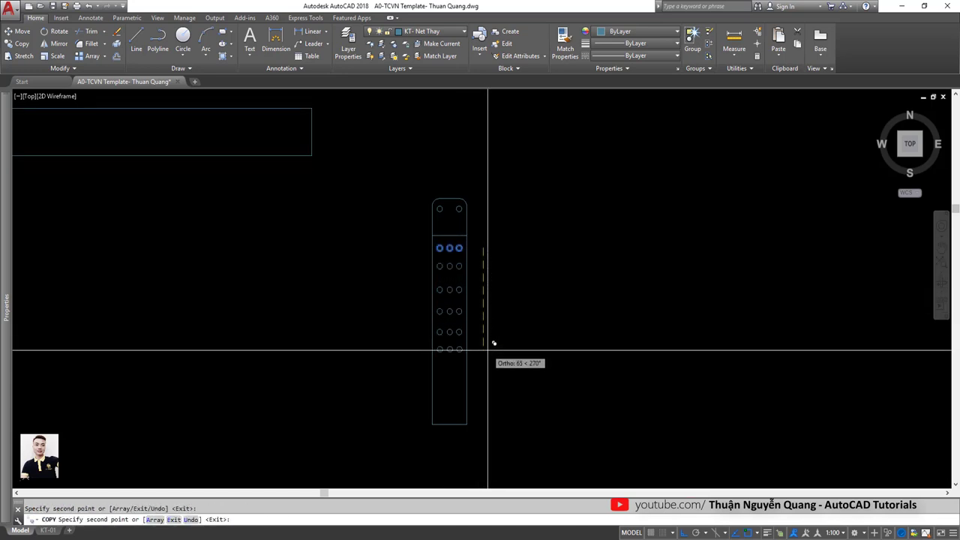
{"action": "left_click", "coordinate": [493, 352]}
{"action": "key", "text": "Escape"}
Start stretching the fixture's bottom end and check the dining area in the reference
{"action": "middle_click_drag", "start_coordinate": [490, 375], "coordinate": [488, 345]}
{"action": "left_click", "coordinate": [499, 408]}
{"action": "left_click", "coordinate": [365, 338]}
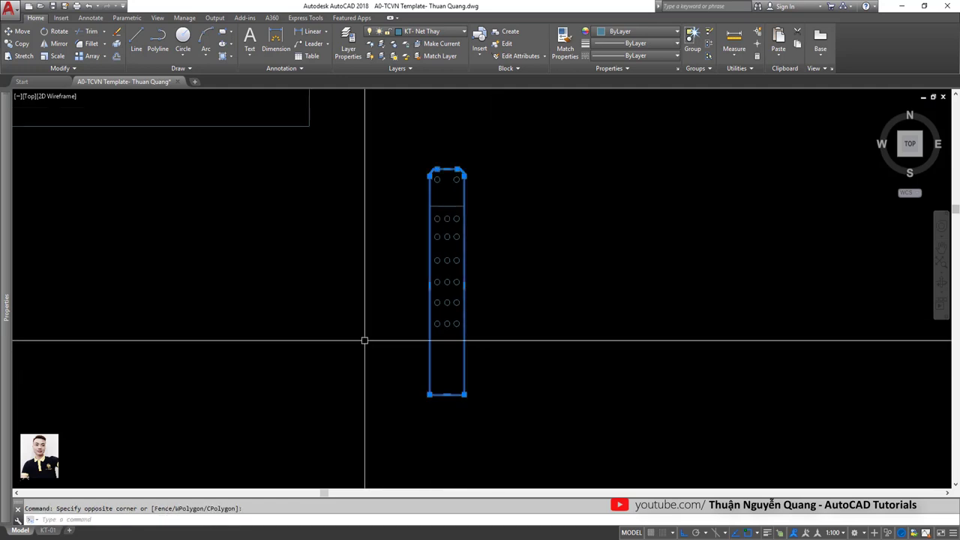
{"action": "type", "text": "s"}
{"action": "key", "text": "Return"}
{"action": "left_click", "coordinate": [482, 407]}
{"action": "scroll", "coordinate": [475, 289], "scroll_direction": "down", "scroll_amount": 5}
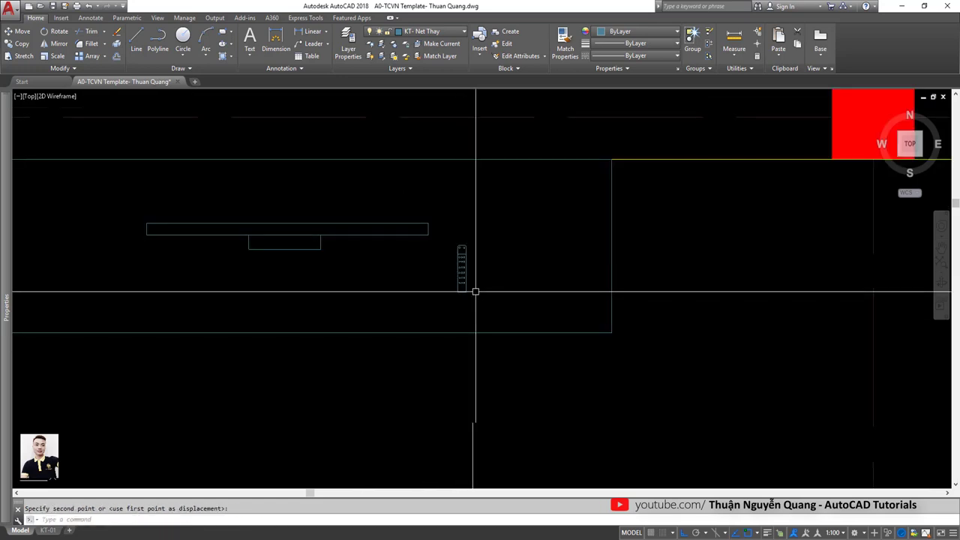
{"action": "scroll", "coordinate": [257, 220], "scroll_direction": "down", "scroll_amount": 3}
{"action": "scroll", "coordinate": [278, 220], "scroll_direction": "up", "scroll_amount": 2}
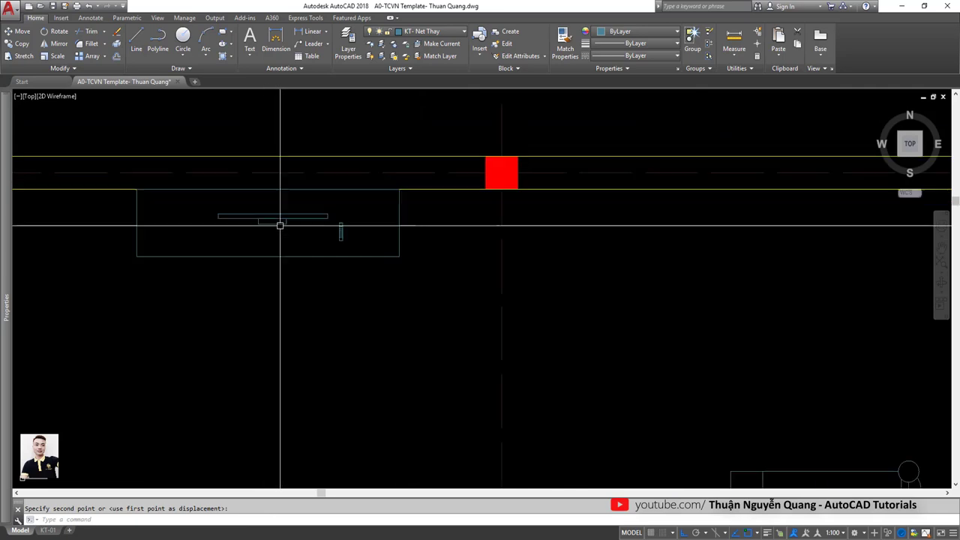
{"action": "scroll", "coordinate": [335, 253], "scroll_direction": "down", "scroll_amount": 3}
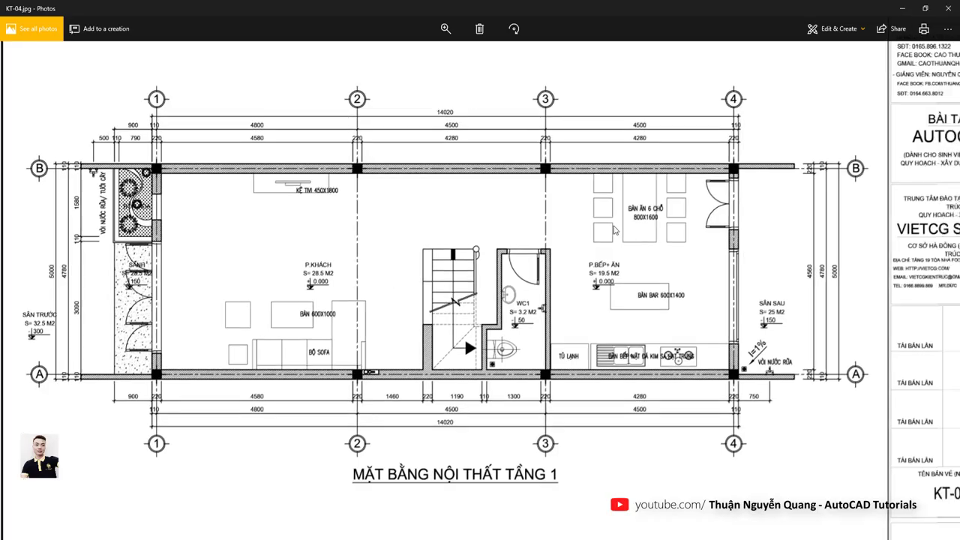
{"action": "scroll", "coordinate": [597, 219], "scroll_direction": "up", "scroll_amount": 2}
{"action": "scroll", "coordinate": [579, 216], "scroll_direction": "up", "scroll_amount": 2}
{"action": "scroll", "coordinate": [579, 216], "scroll_direction": "up", "scroll_amount": 1}
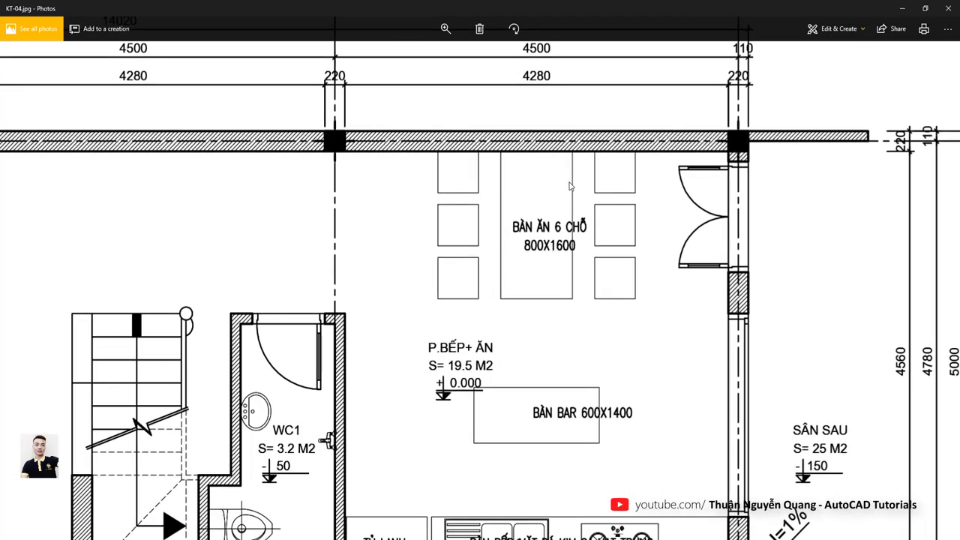
{"action": "key", "text": "alt+Tab"}
Select the TV cabinet pieces and move them to the KT - Noi That layer
{"action": "scroll", "coordinate": [495, 281], "scroll_direction": "up", "scroll_amount": 2}
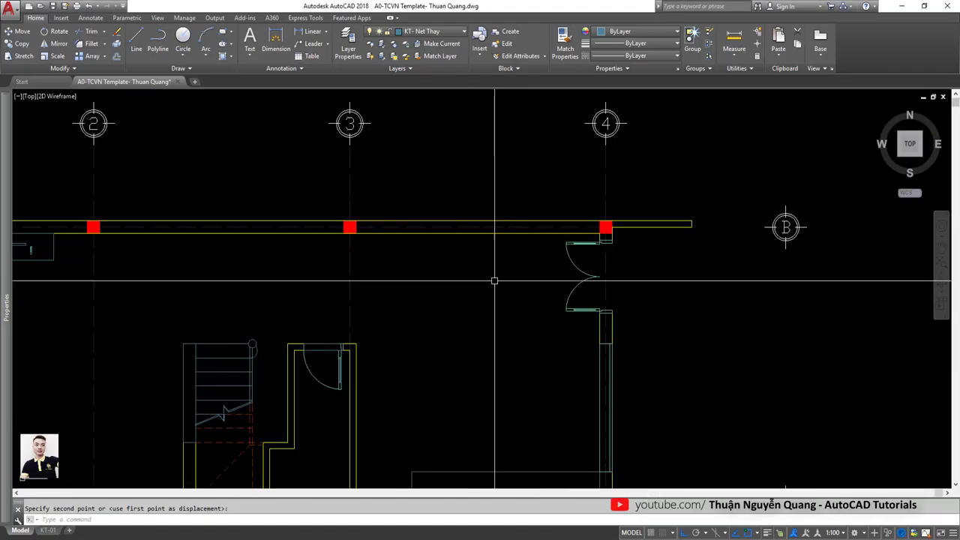
{"action": "type", "text": "rec"}
{"action": "key", "text": "Return"}
{"action": "scroll", "coordinate": [449, 245], "scroll_direction": "up", "scroll_amount": 4}
{"action": "left_click", "coordinate": [449, 245]}
{"action": "key", "text": "Escape"}
{"action": "scroll", "coordinate": [475, 257], "scroll_direction": "down", "scroll_amount": 4}
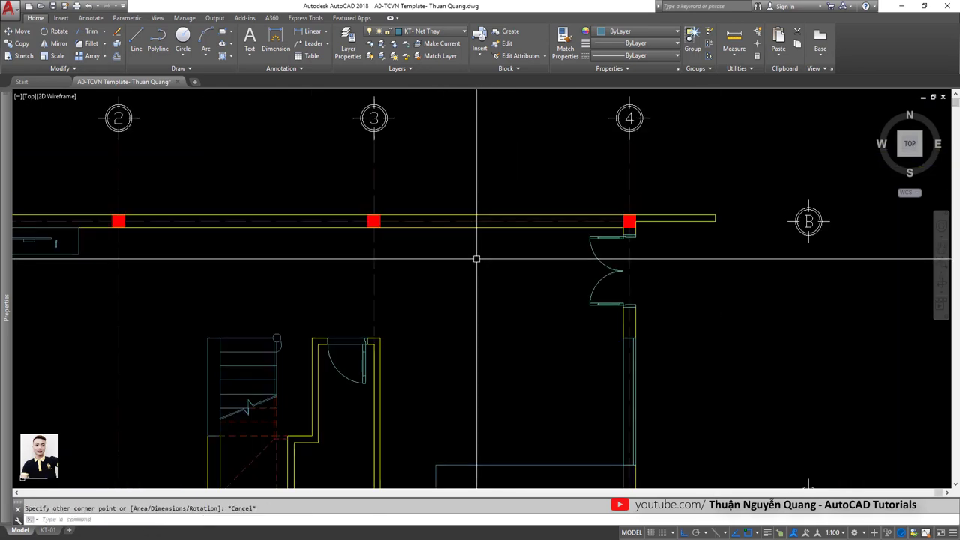
{"action": "scroll", "coordinate": [488, 262], "scroll_direction": "up", "scroll_amount": 1}
{"action": "scroll", "coordinate": [355, 297], "scroll_direction": "up", "scroll_amount": 3}
{"action": "left_click", "coordinate": [355, 297]}
{"action": "left_click", "coordinate": [72, 218]}
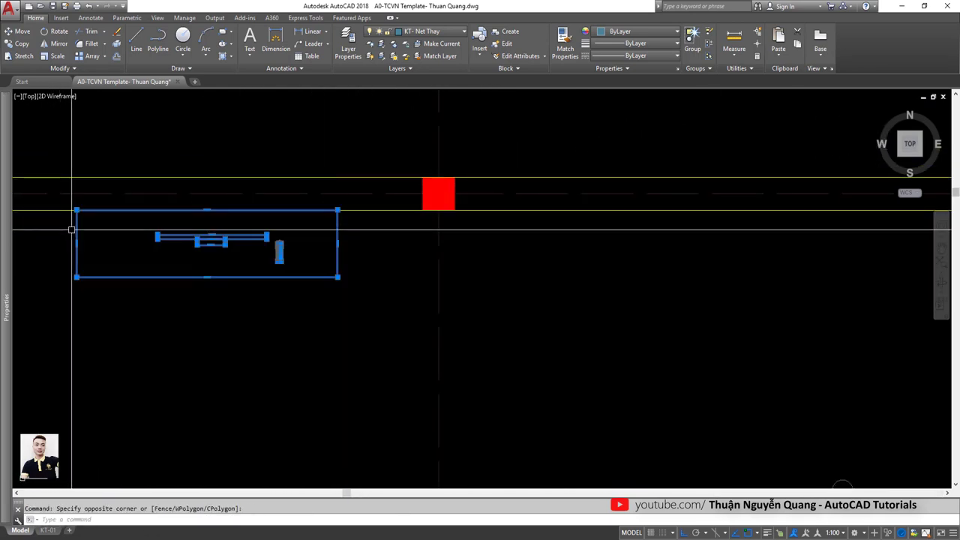
{"action": "left_click", "coordinate": [411, 35]}
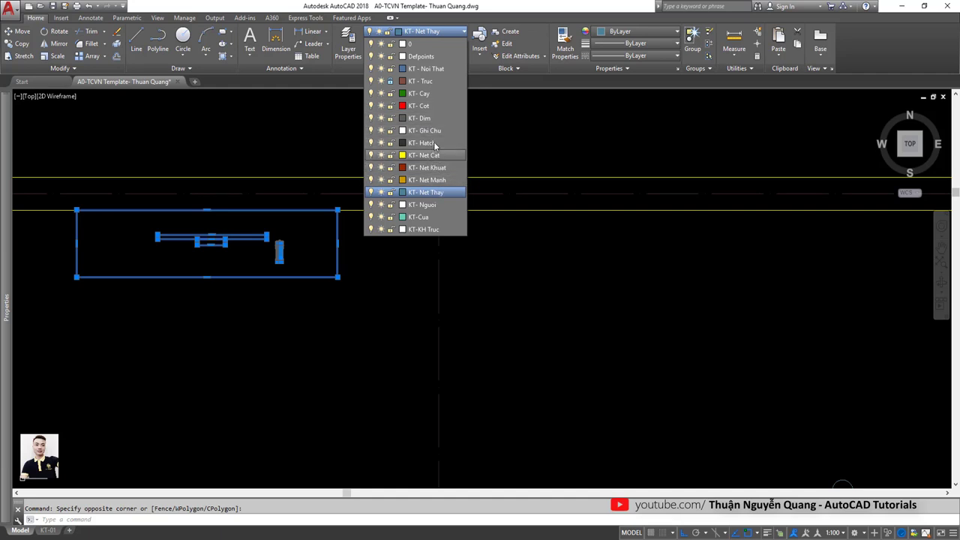
{"action": "left_click", "coordinate": [434, 69]}
Make KT - Noi That the current layer
{"action": "key", "text": "Escape"}
{"action": "scroll", "coordinate": [317, 272], "scroll_direction": "down", "scroll_amount": 4}
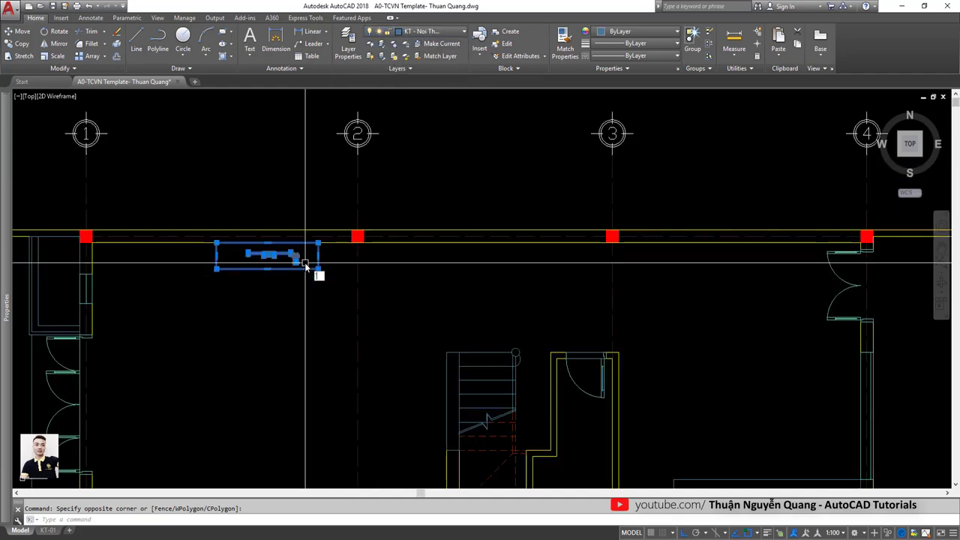
{"action": "left_click", "coordinate": [434, 32]}
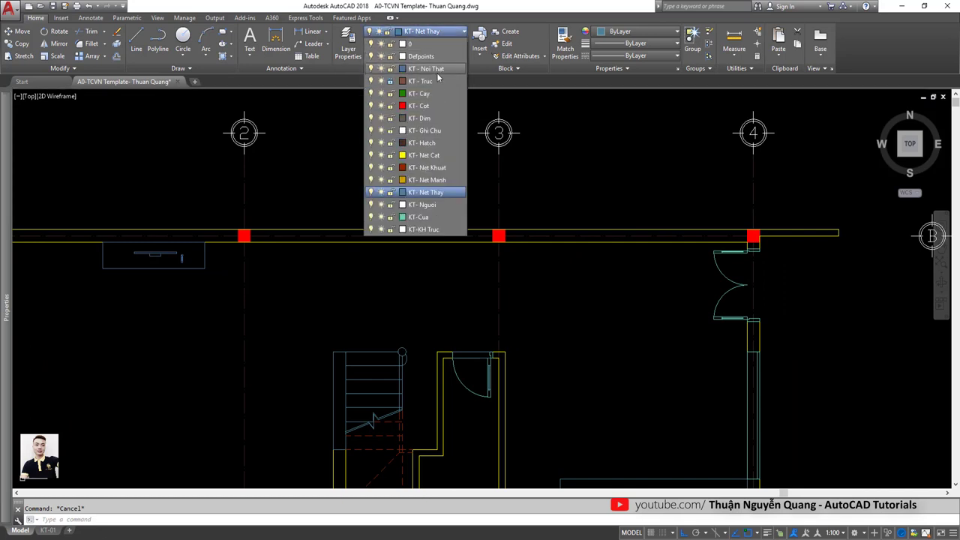
{"action": "left_click", "coordinate": [430, 69]}
{"action": "scroll", "coordinate": [585, 278], "scroll_direction": "up", "scroll_amount": 2}
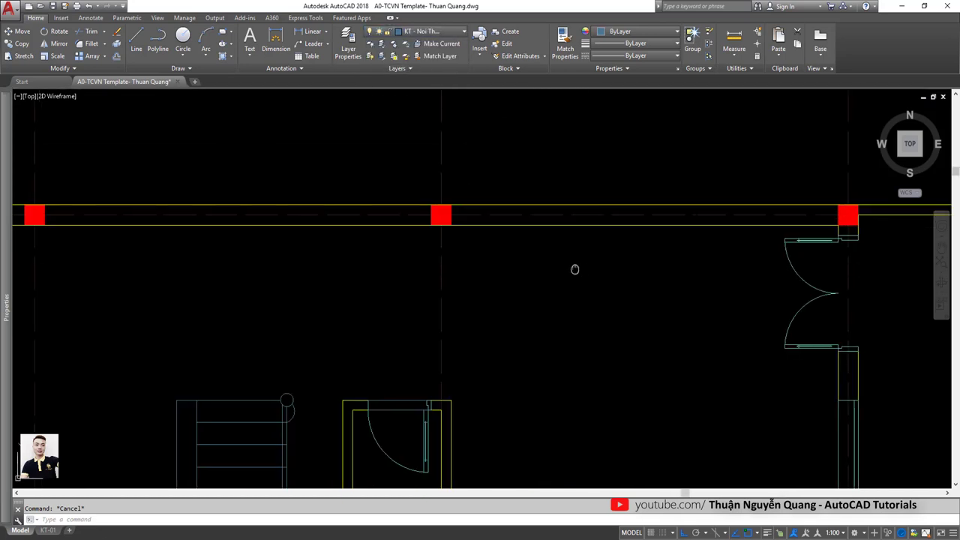
{"action": "middle_click_drag", "start_coordinate": [575, 268], "coordinate": [478, 257]}
{"action": "type", "text": "rec"}
{"action": "key", "text": "Return"}
Draw the 800x1600 dining table rectangle below the top wall
{"action": "key", "text": "Escape"}
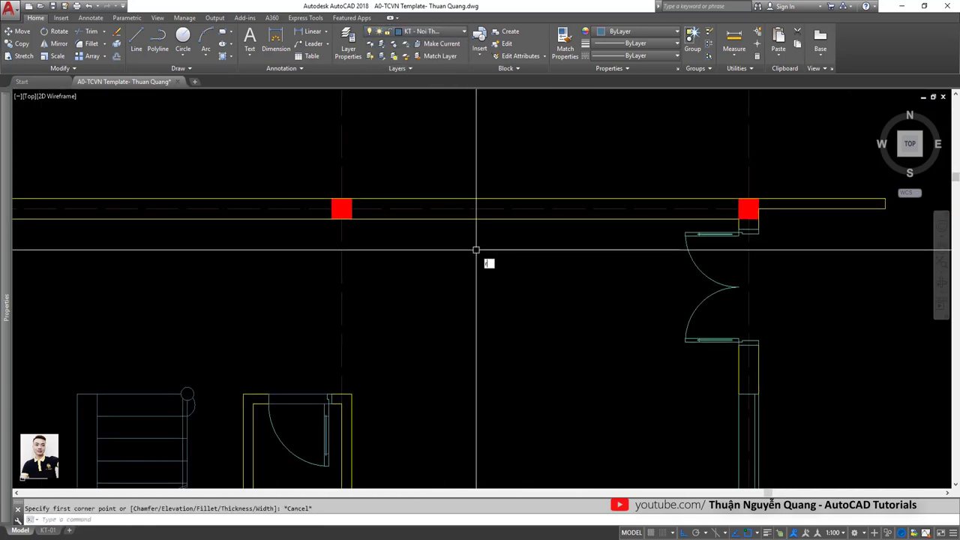
{"action": "type", "text": "c"}
{"action": "key", "text": "Return"}
{"action": "left_click", "coordinate": [460, 248]}
{"action": "type", "text": "8"}
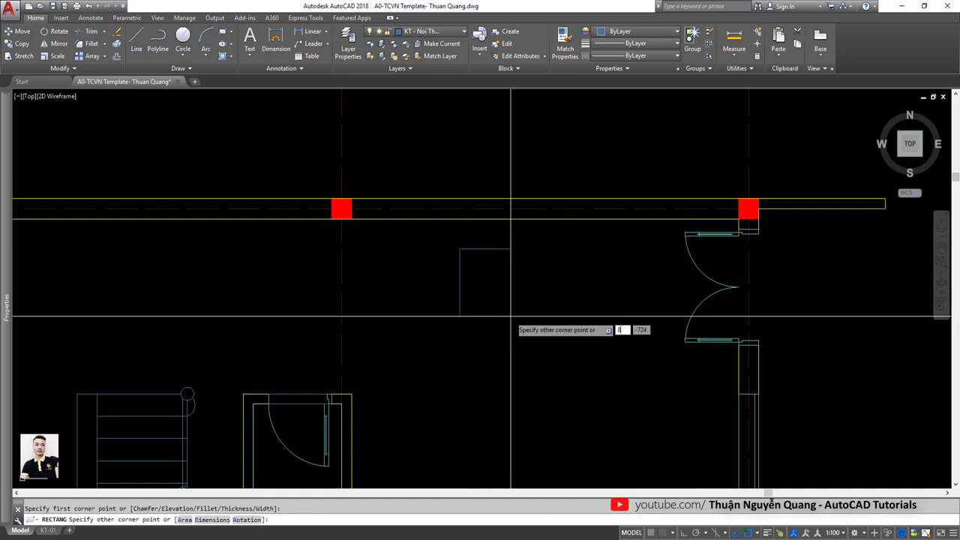
{"action": "type", "text": "00"}
{"action": "key", "text": "Return"}
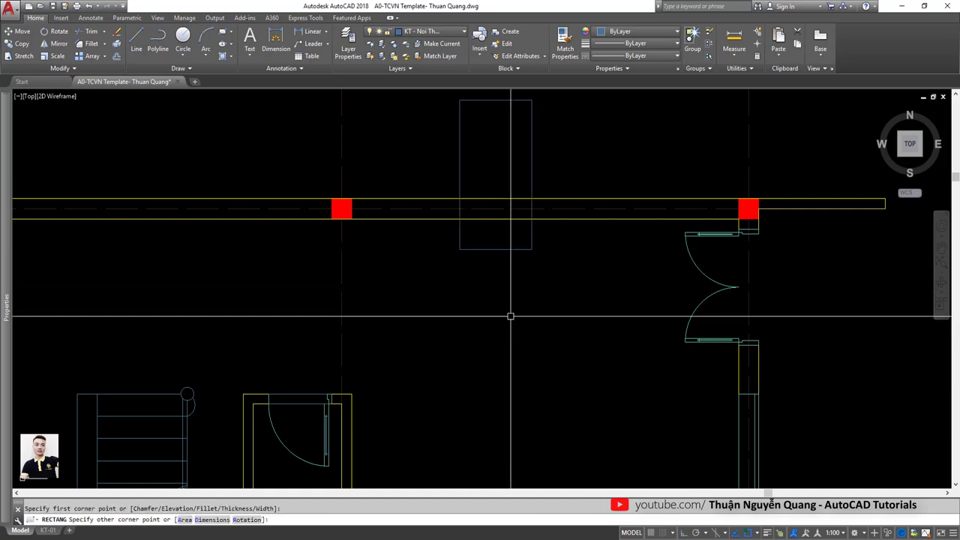
Move the table rectangle against the top wall at its midpoint, checking the reference plan
{"action": "left_click", "coordinate": [550, 268]}
{"action": "type", "text": "m"}
{"action": "key", "text": "Return"}
{"action": "left_click", "coordinate": [501, 127]}
{"action": "left_click", "coordinate": [539, 280]}
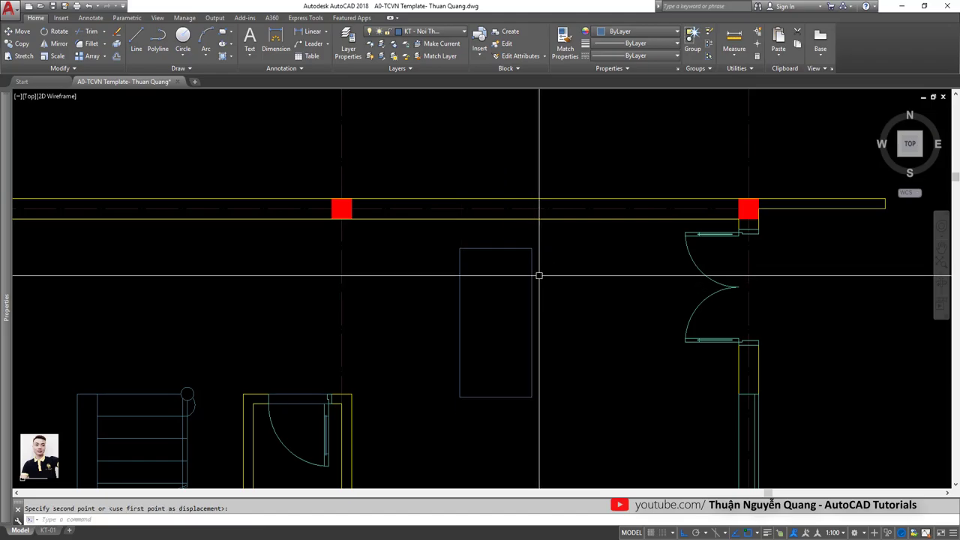
{"action": "key", "text": "alt+Tab"}
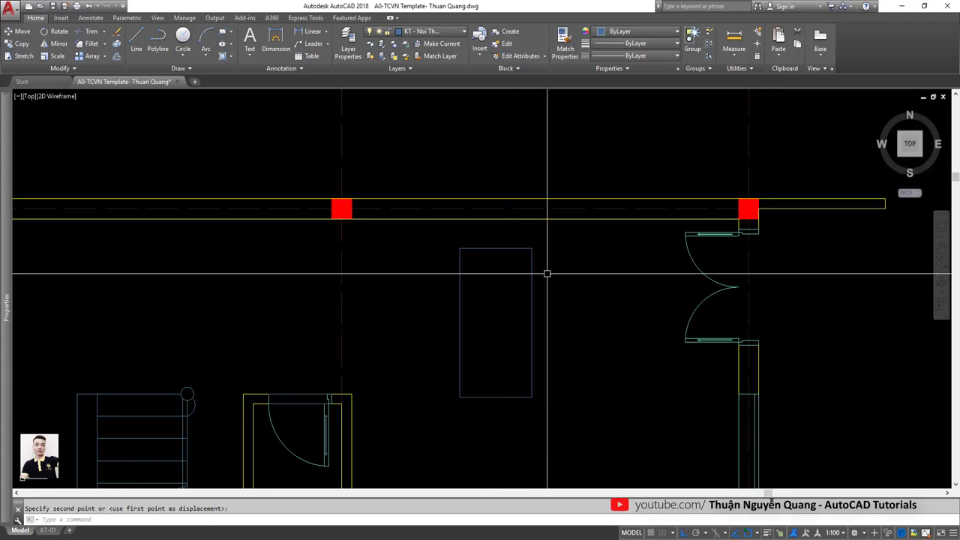
{"action": "left_click", "coordinate": [578, 282]}
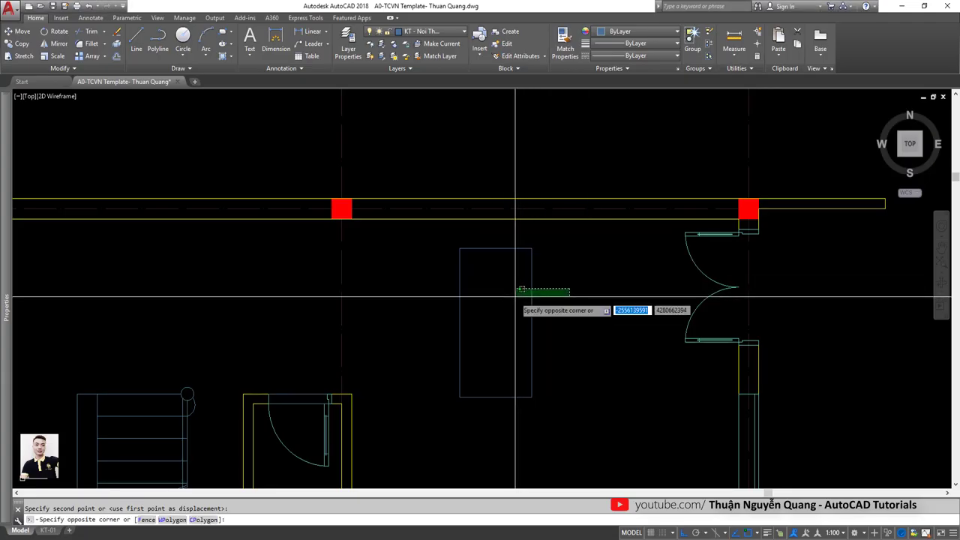
{"action": "left_click", "coordinate": [520, 292]}
{"action": "type", "text": "m"}
{"action": "key", "text": "Return"}
{"action": "left_click", "coordinate": [495, 248]}
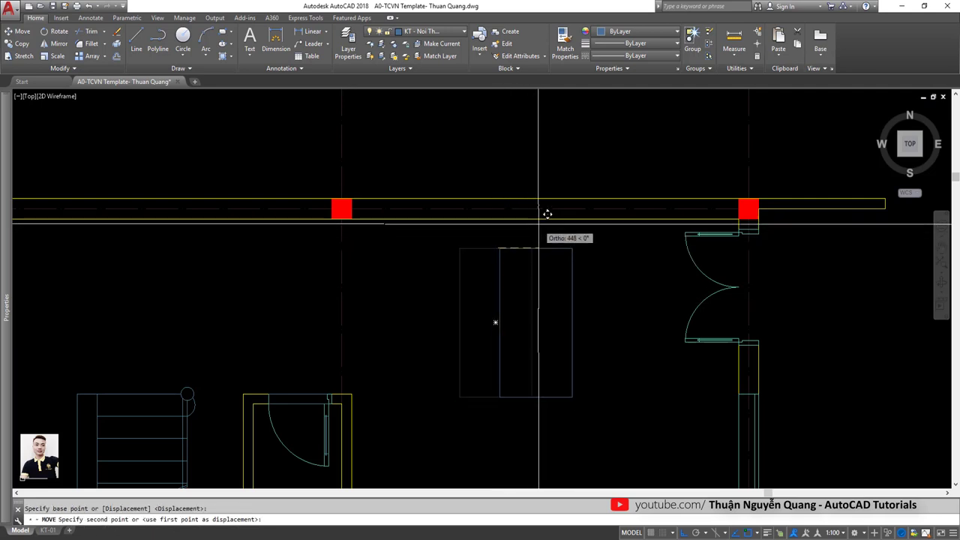
{"action": "key", "text": "Escape"}
Draw a small 450 x 400 chair rectangle beside the table
{"action": "type", "text": "rec"}
{"action": "key", "text": "Return"}
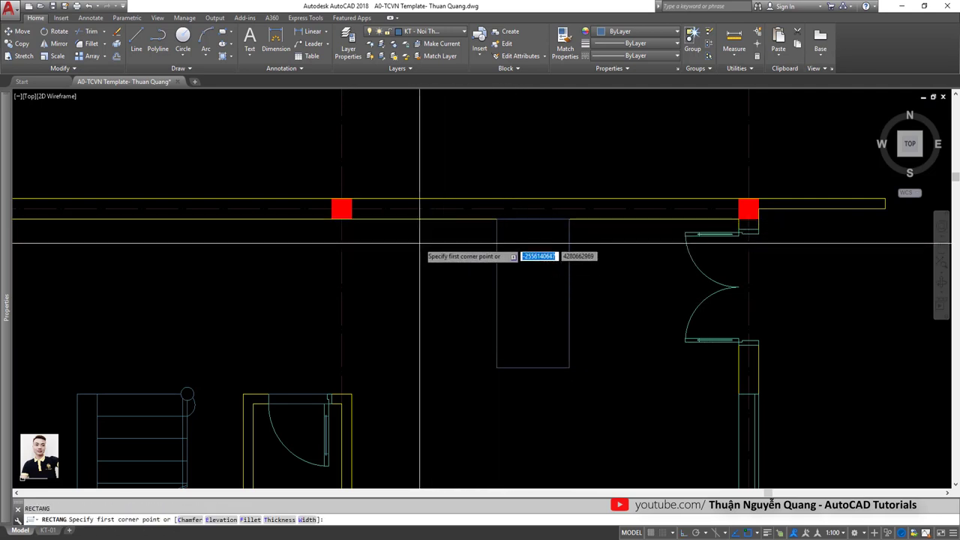
{"action": "left_click", "coordinate": [420, 243]}
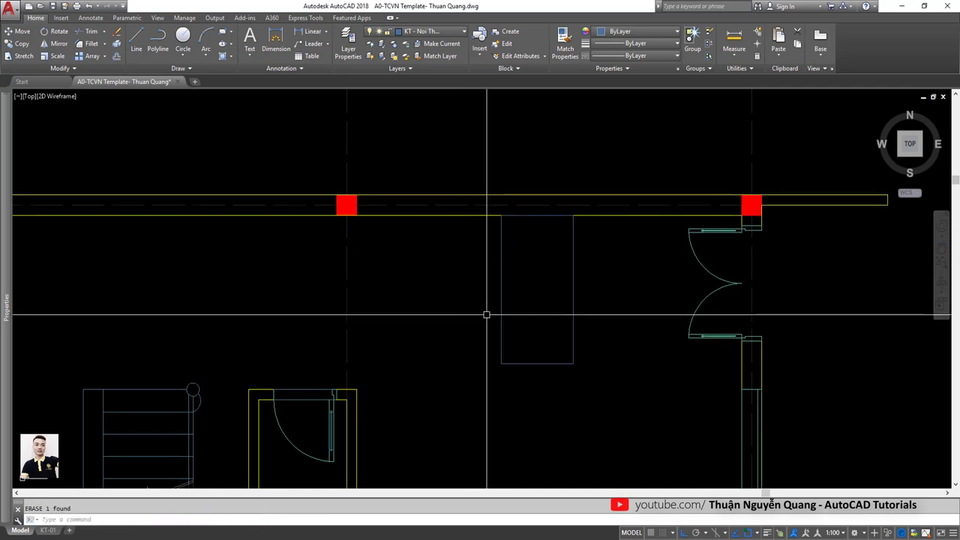
{"action": "type", "text": "rec"}
{"action": "key", "text": "Return"}
{"action": "left_click", "coordinate": [446, 321]}
{"action": "type", "text": "400"}
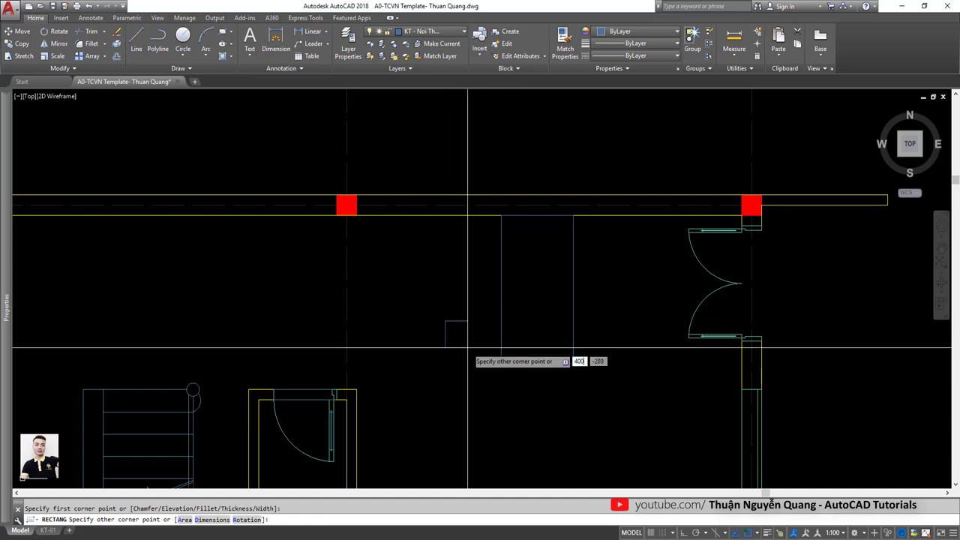
{"action": "key", "text": "Tab"}
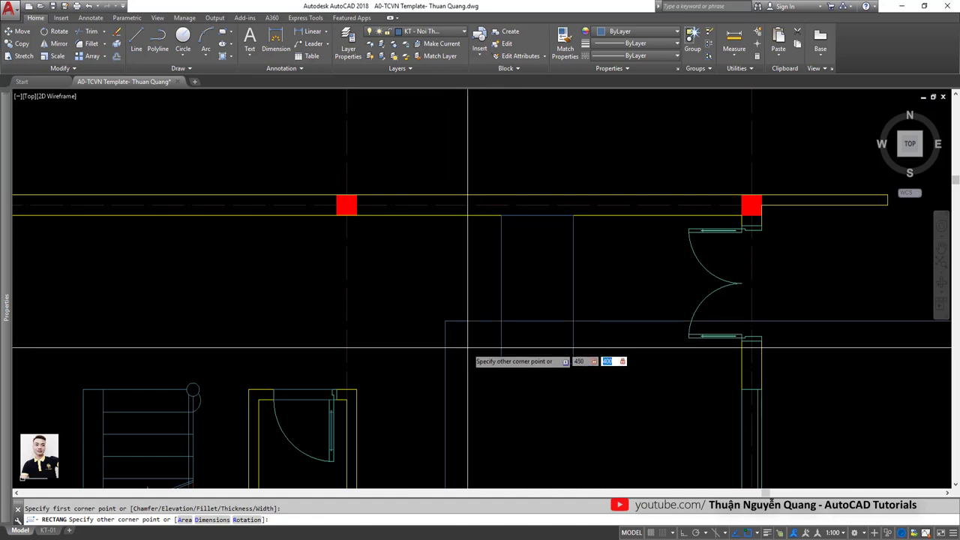
{"action": "left_click", "coordinate": [487, 277]}
Move the chair rectangle beside the table, comparing with the reference plan
{"action": "left_click", "coordinate": [486, 300]}
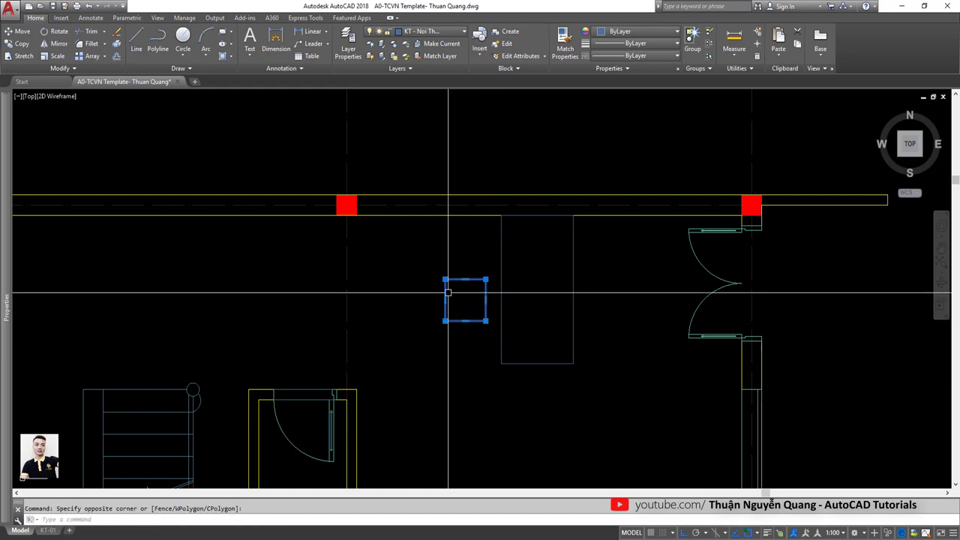
{"action": "type", "text": "m"}
{"action": "key", "text": "Return"}
{"action": "left_click", "coordinate": [465, 277]}
{"action": "key", "text": "alt+Tab"}
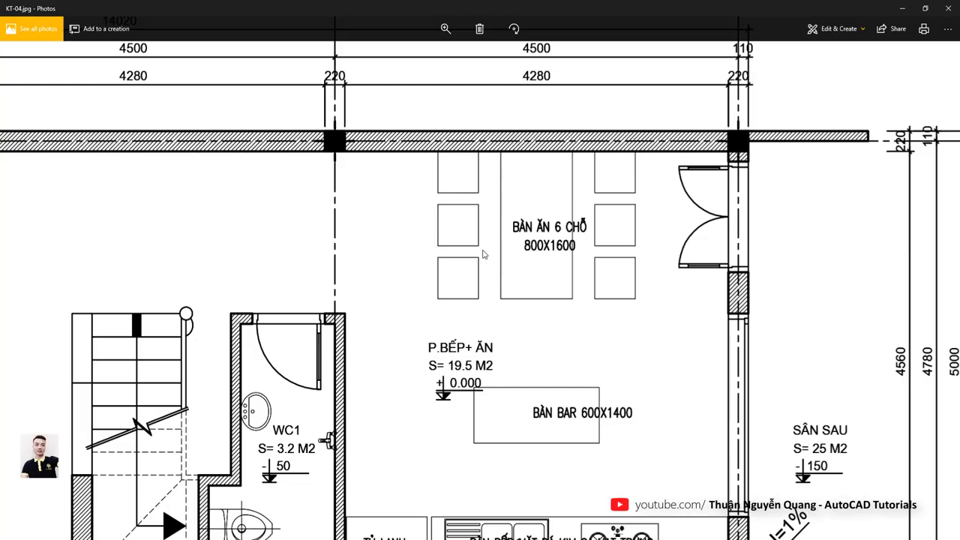
{"action": "key", "text": "alt+Tab"}
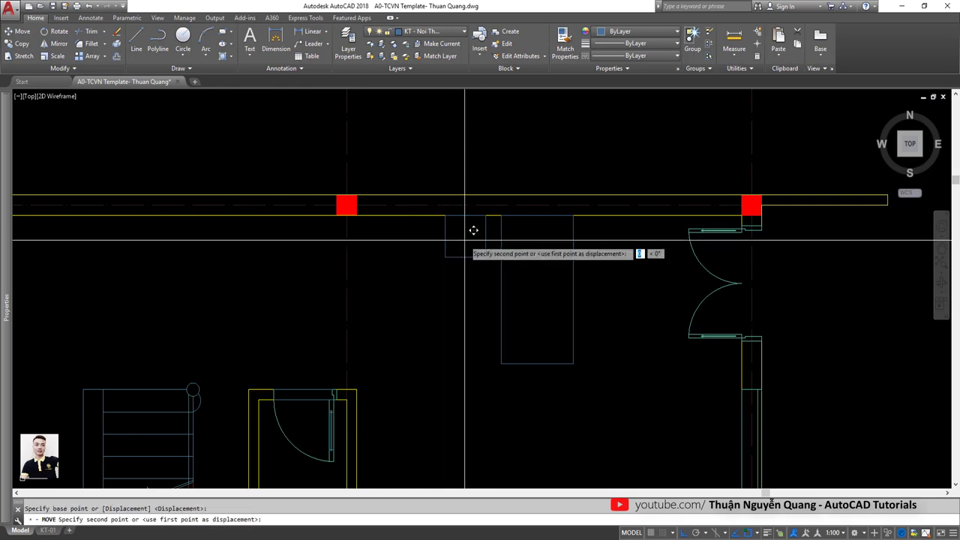
Place the chair and copy it down at 550 spacing for three chairs on the table's left
{"action": "left_click", "coordinate": [460, 259]}
{"action": "left_click", "coordinate": [455, 236]}
{"action": "type", "text": "co"}
{"action": "key", "text": "Return"}
{"action": "left_click", "coordinate": [459, 257]}
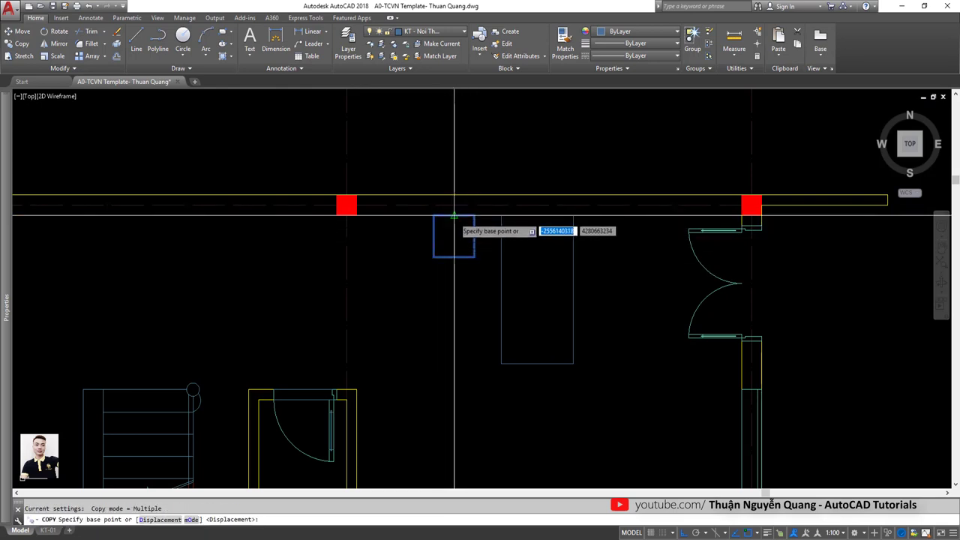
{"action": "type", "text": "550"}
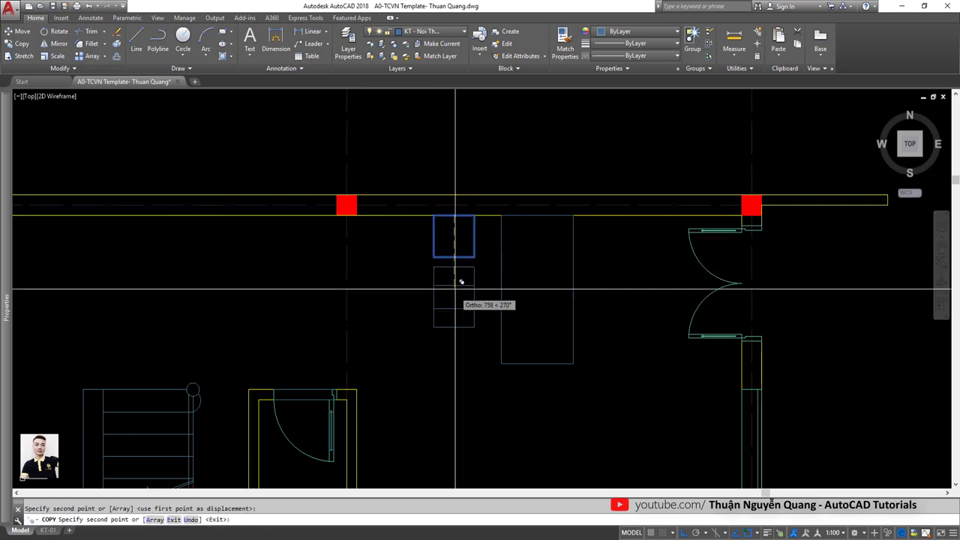
{"action": "key", "text": "Return"}
{"action": "key", "text": "Return"}
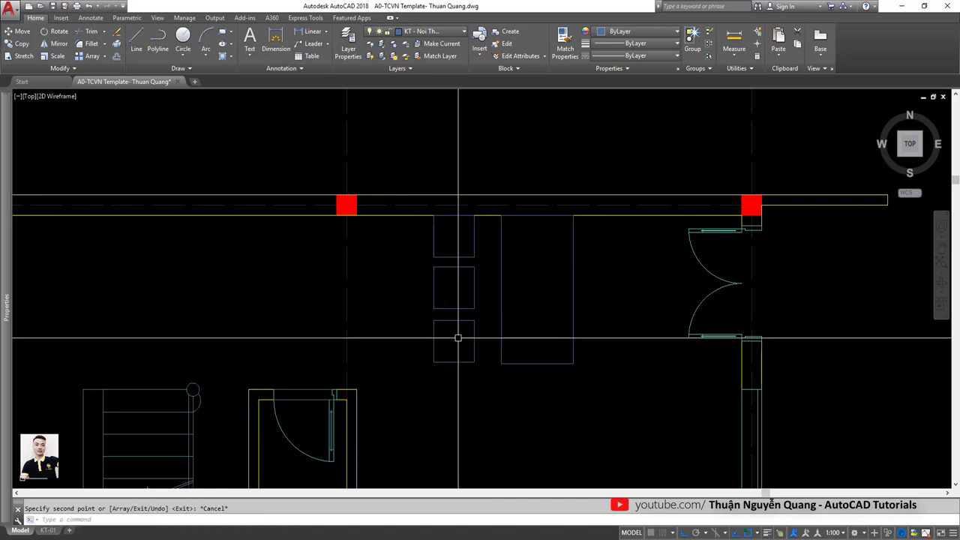
{"action": "left_click_drag", "start_coordinate": [487, 371], "coordinate": [427, 210]}
{"action": "key", "text": "Return"}
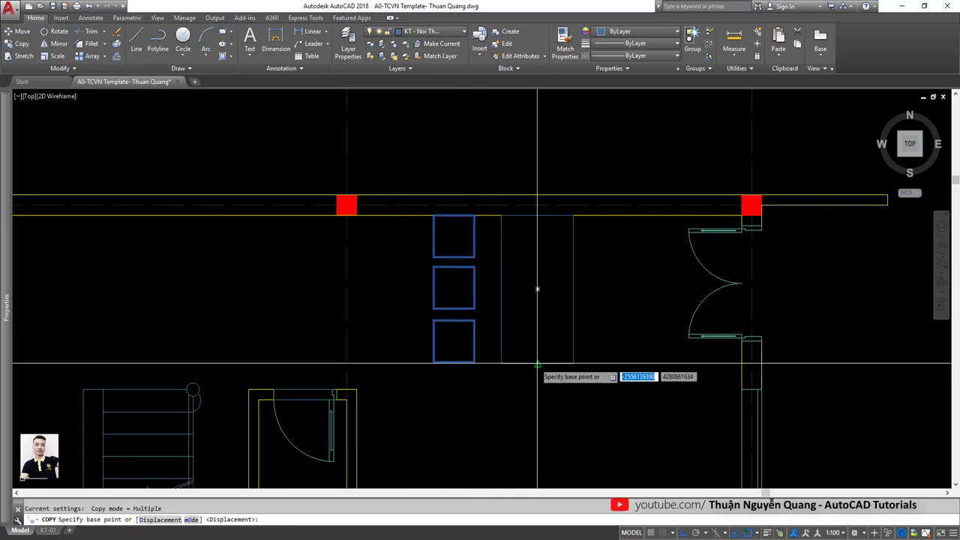
Mirror the three chairs about the table's vertical centre line to its right side
{"action": "left_click", "coordinate": [535, 364]}
{"action": "key", "text": "Escape"}
{"action": "left_click", "coordinate": [492, 394]}
{"action": "left_click", "coordinate": [437, 280]}
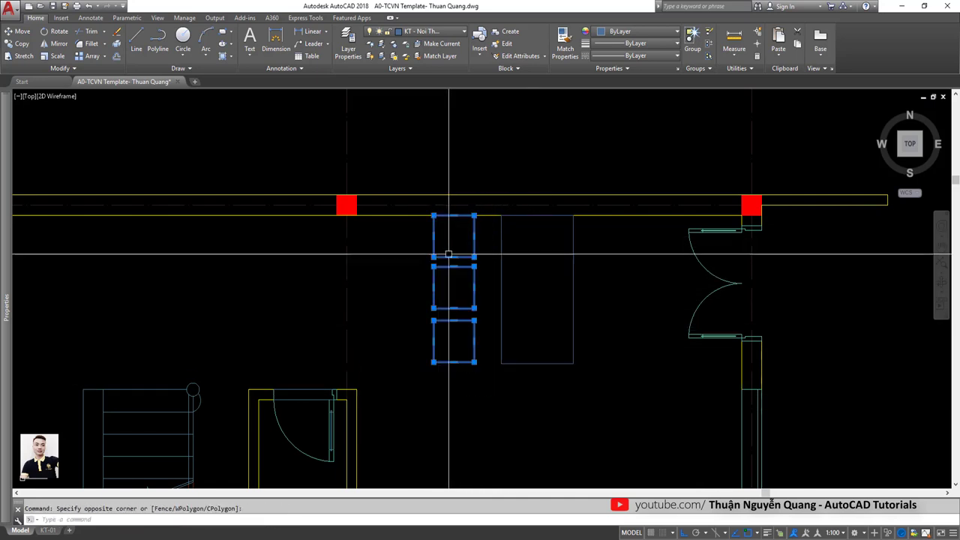
{"action": "type", "text": "mi"}
{"action": "key", "text": "Return"}
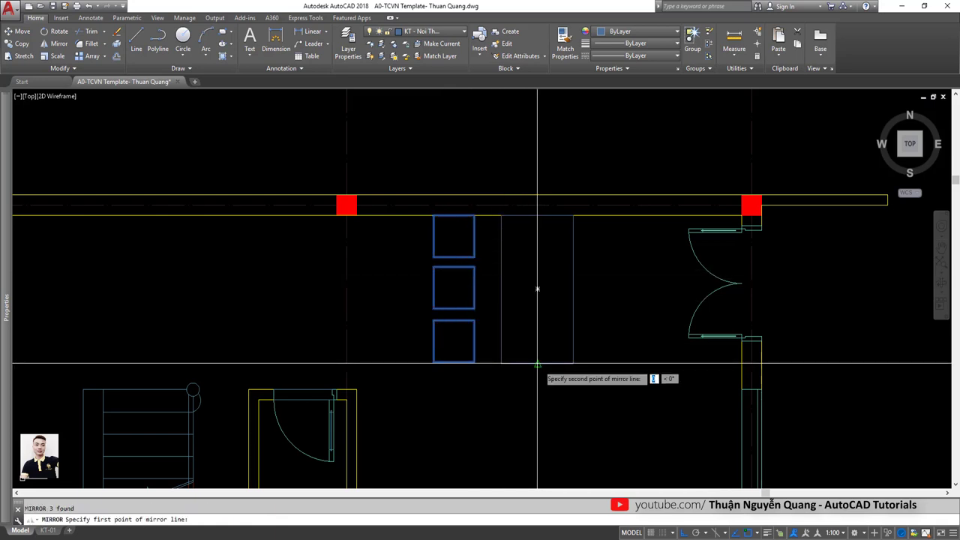
{"action": "left_click", "coordinate": [537, 363]}
{"action": "left_click", "coordinate": [539, 216]}
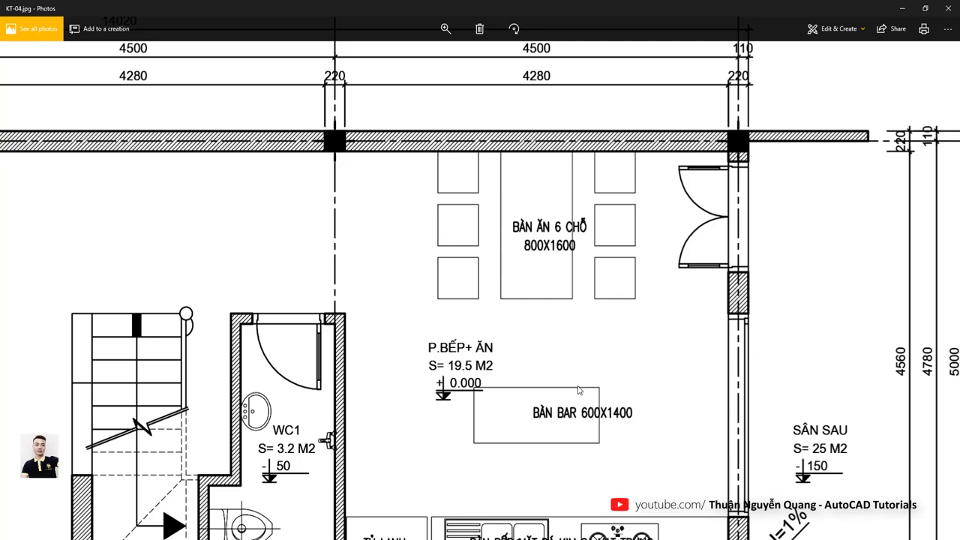
Review the kitchen row of KT-04, then start the bar table rectangle at its first corner
{"action": "scroll", "coordinate": [578, 389], "scroll_direction": "down", "scroll_amount": 2}
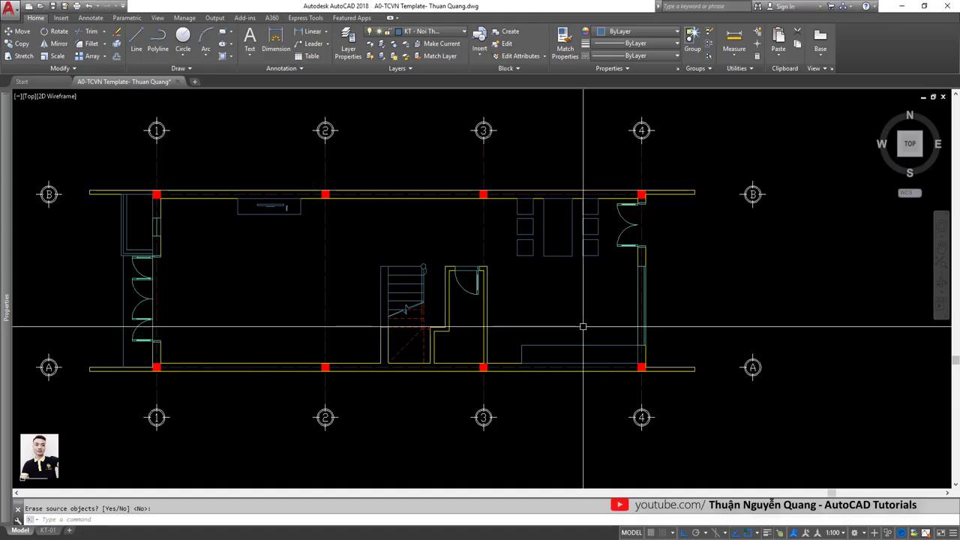
{"action": "scroll", "coordinate": [553, 300], "scroll_direction": "up", "scroll_amount": 4}
{"action": "type", "text": "rec"}
{"action": "key", "text": "Return"}
{"action": "left_click", "coordinate": [494, 268]}
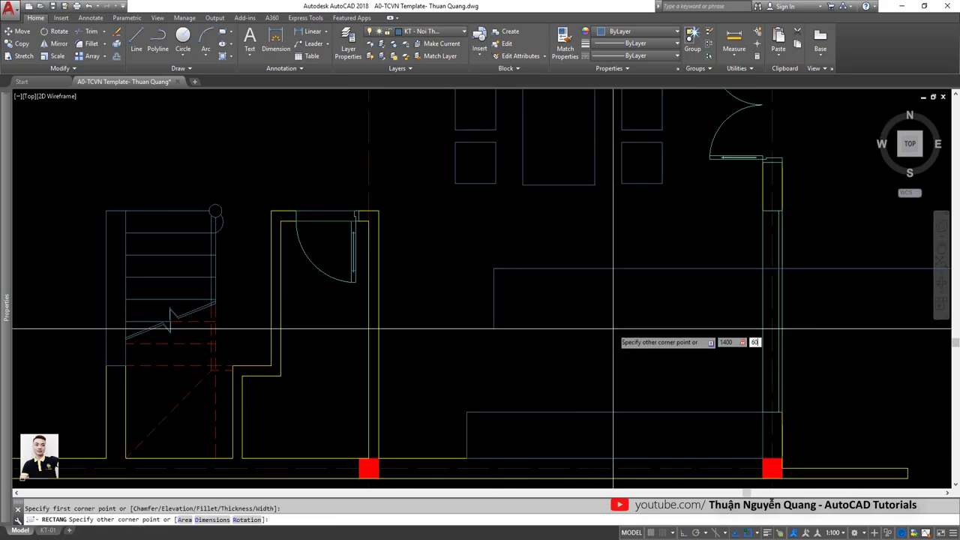
Finish the 1400 x 600 bar table rectangle and start moving it, checking the reference
{"action": "type", "text": "0"}
{"action": "key", "text": "Return"}
{"action": "type", "text": "m"}
{"action": "key", "text": "Return"}
{"action": "left_click", "coordinate": [588, 232]}
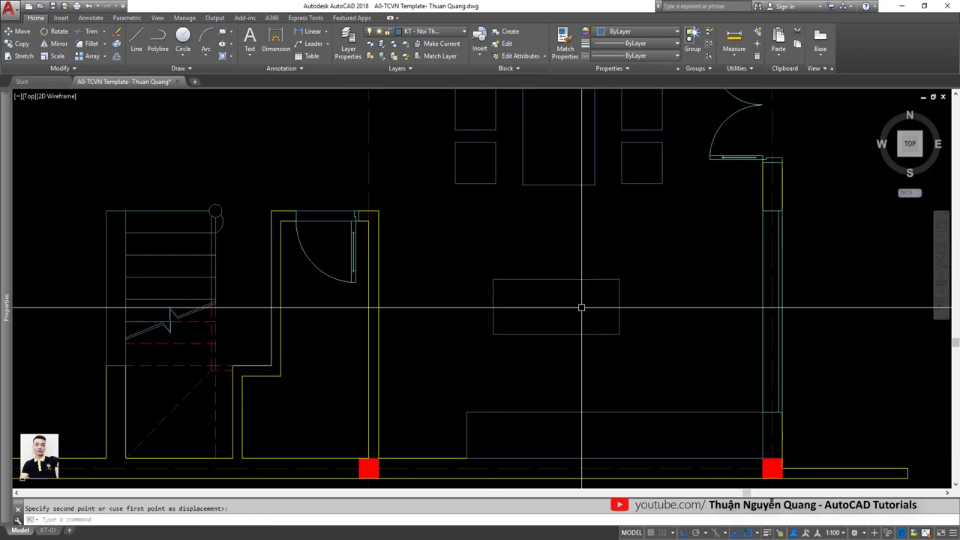
{"action": "key", "text": "alt+Tab"}
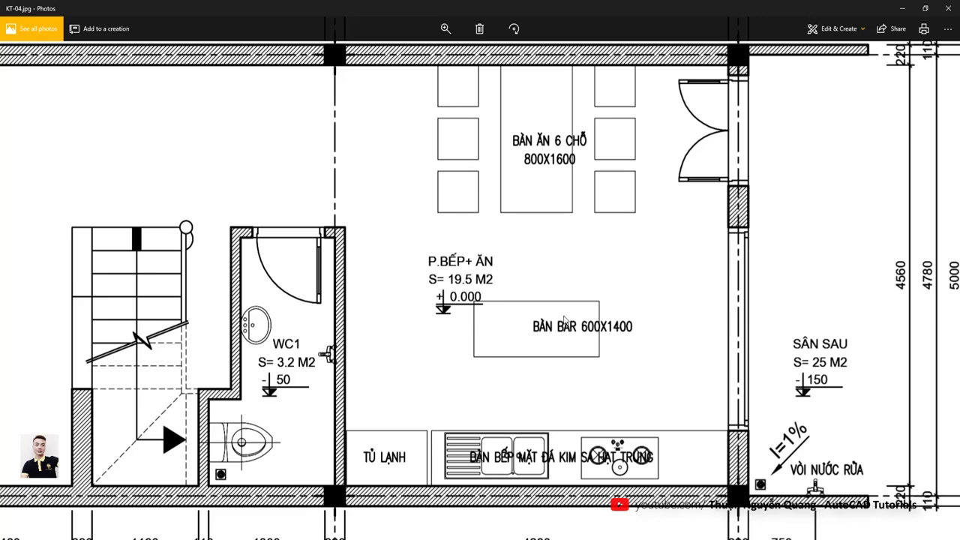
{"action": "key", "text": "alt+Tab"}
Move the bar table to mid-room, comparing its position against the KT-04 reference
{"action": "left_click", "coordinate": [555, 294]}
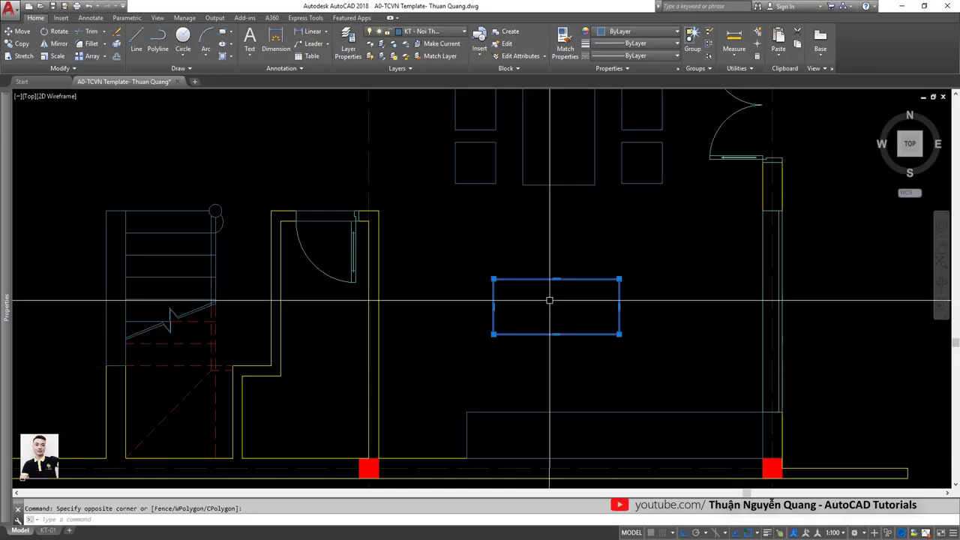
{"action": "type", "text": "m"}
{"action": "key", "text": "Return"}
{"action": "left_click", "coordinate": [555, 303]}
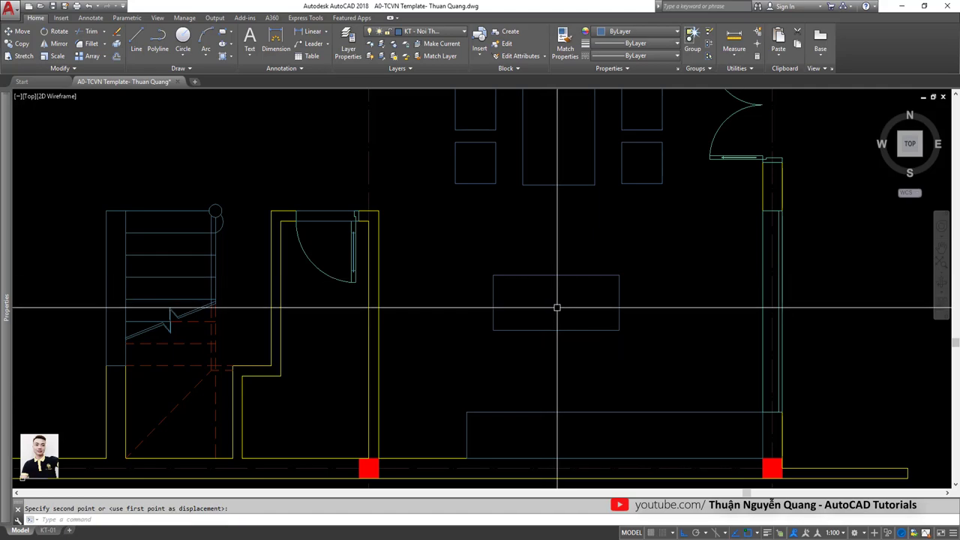
{"action": "key", "text": "alt+Tab"}
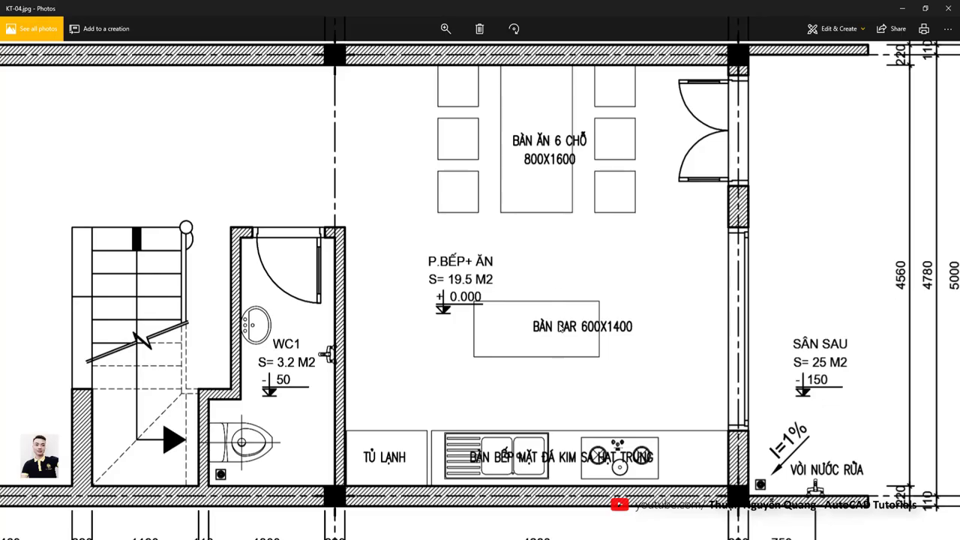
{"action": "scroll", "coordinate": [537, 335], "scroll_direction": "down", "scroll_amount": 2}
{"action": "scroll", "coordinate": [520, 312], "scroll_direction": "up", "scroll_amount": 1}
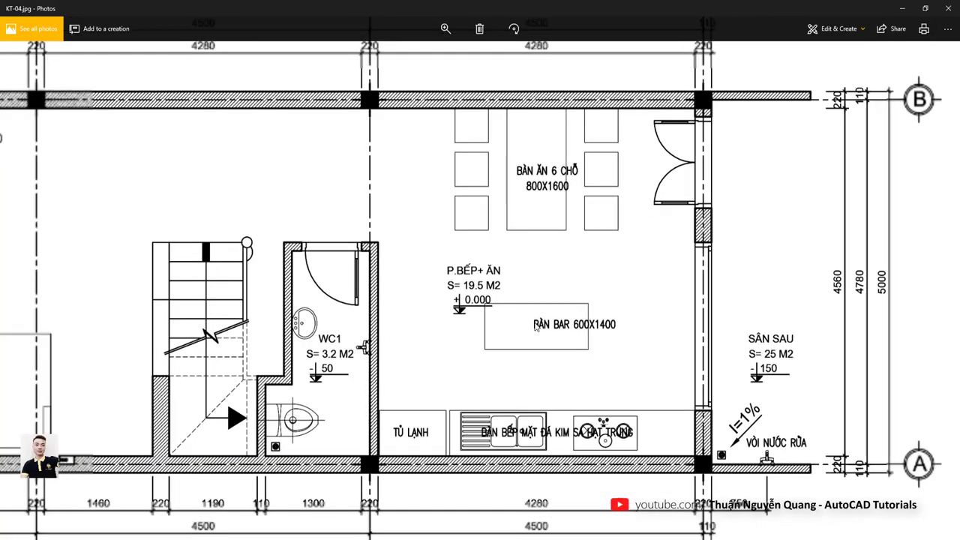
{"action": "scroll", "coordinate": [492, 355], "scroll_direction": "up", "scroll_amount": 1}
{"action": "scroll", "coordinate": [493, 355], "scroll_direction": "up", "scroll_amount": 1}
{"action": "scroll", "coordinate": [493, 355], "scroll_direction": "up", "scroll_amount": 1}
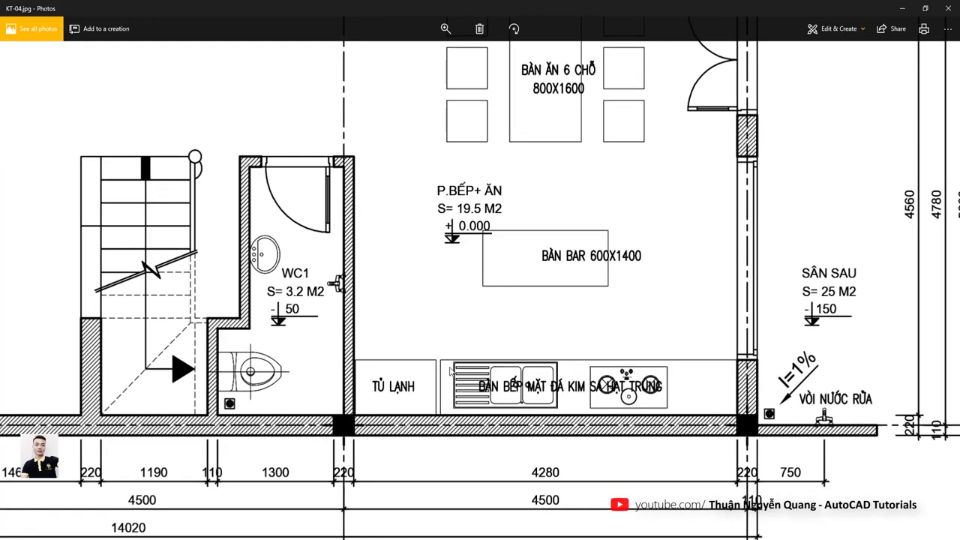
{"action": "key", "text": "alt+Tab"}
{"action": "scroll", "coordinate": [442, 388], "scroll_direction": "up", "scroll_amount": 2}
Draw the counter edge line toward the WC wall and delete the stray short line
{"action": "type", "text": "l"}
{"action": "key", "text": "Return"}
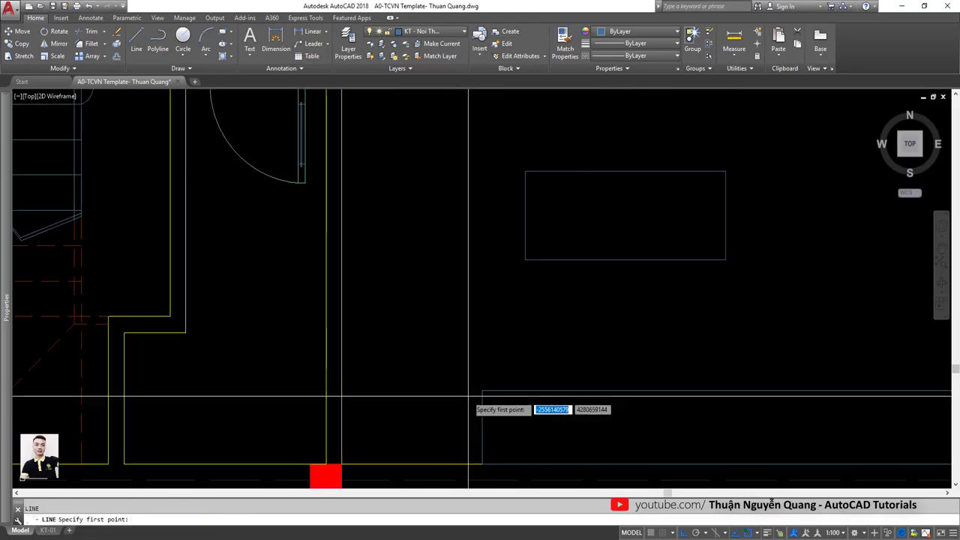
{"action": "left_click", "coordinate": [482, 390]}
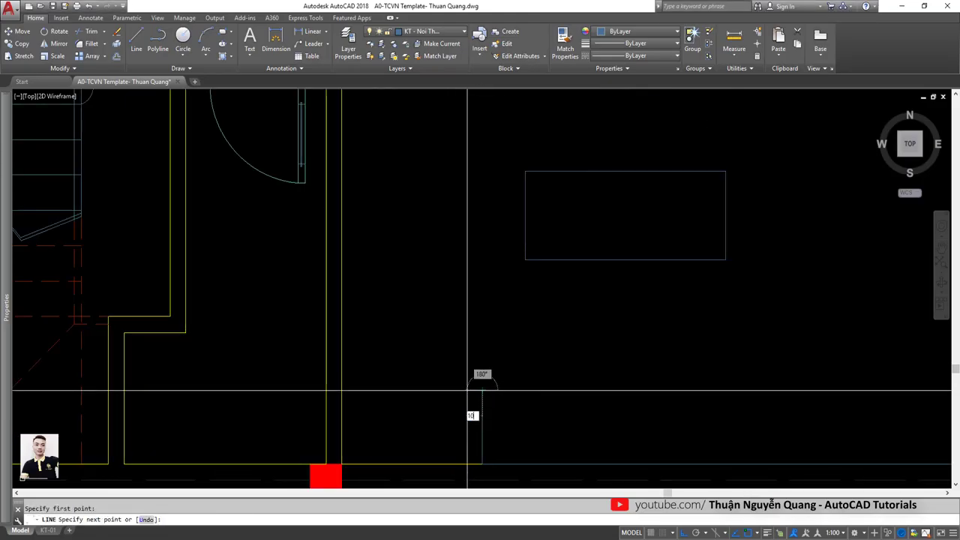
{"action": "scroll", "coordinate": [470, 388], "scroll_direction": "up", "scroll_amount": 3}
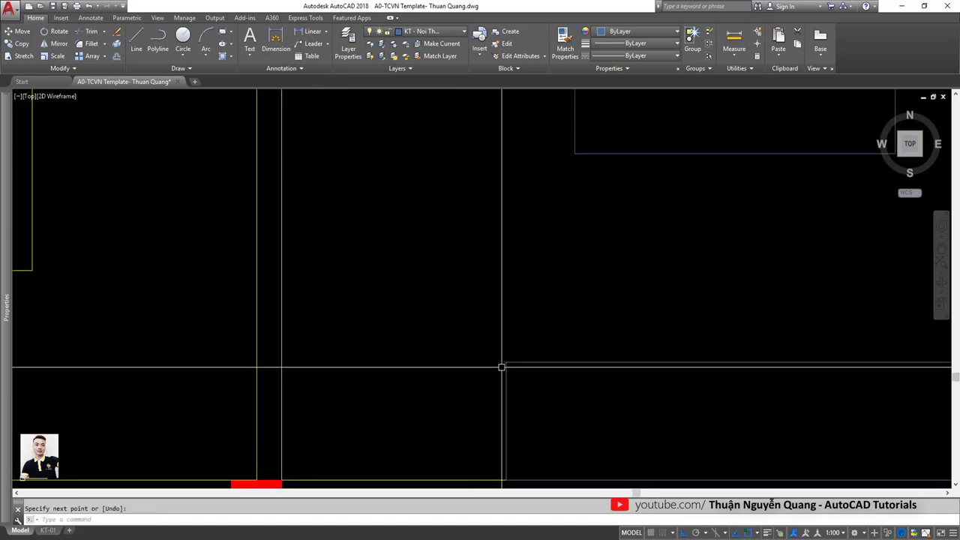
{"action": "scroll", "coordinate": [507, 360], "scroll_direction": "up", "scroll_amount": 3}
{"action": "scroll", "coordinate": [507, 360], "scroll_direction": "up", "scroll_amount": 2}
{"action": "left_click", "coordinate": [493, 364]}
{"action": "key", "text": "Return"}
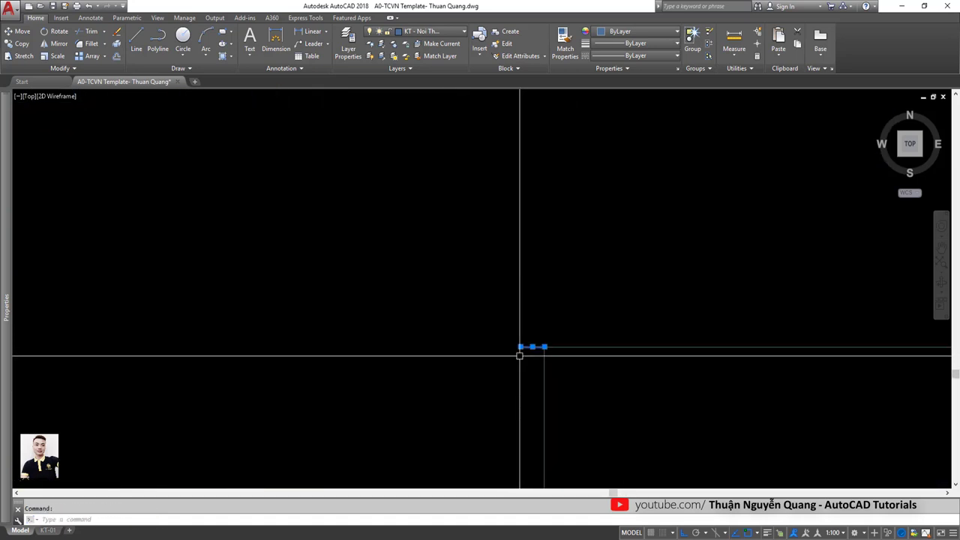
{"action": "scroll", "coordinate": [520, 346], "scroll_direction": "down", "scroll_amount": 3}
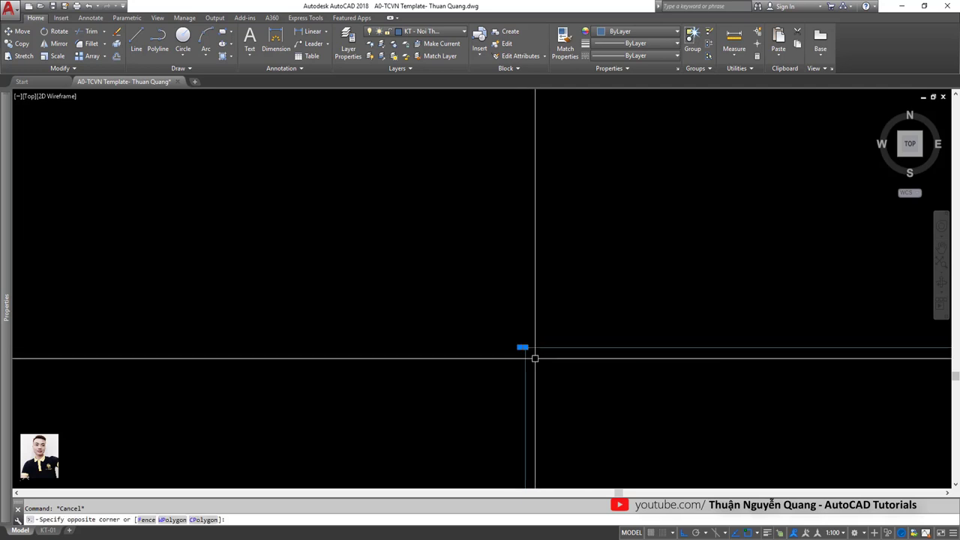
{"action": "key", "text": "Delete"}
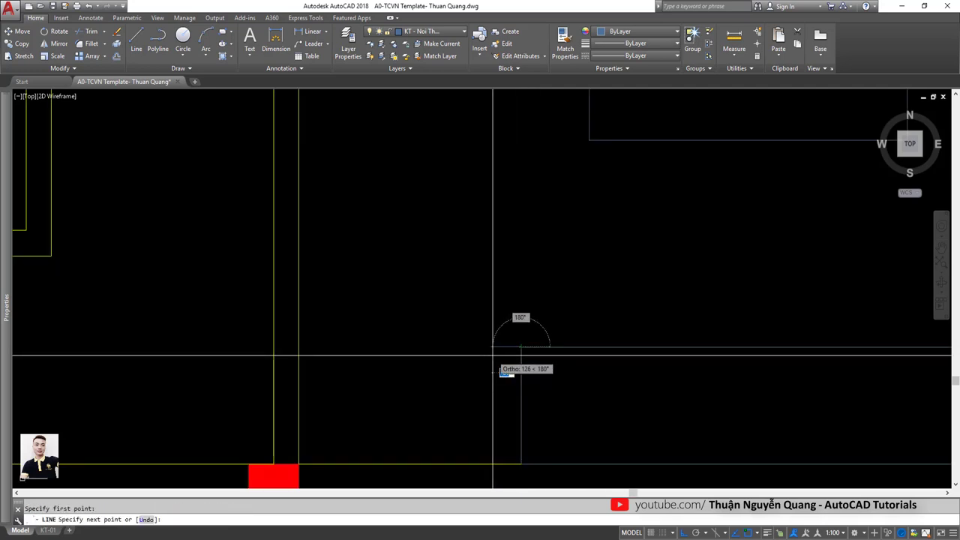
{"action": "type", "text": "100"}
{"action": "key", "text": "Return"}
{"action": "key", "text": "Return"}
Start and cancel a refrigerator rectangle, then select another stray short line
{"action": "middle_click_drag", "start_coordinate": [501, 366], "coordinate": [517, 327]}
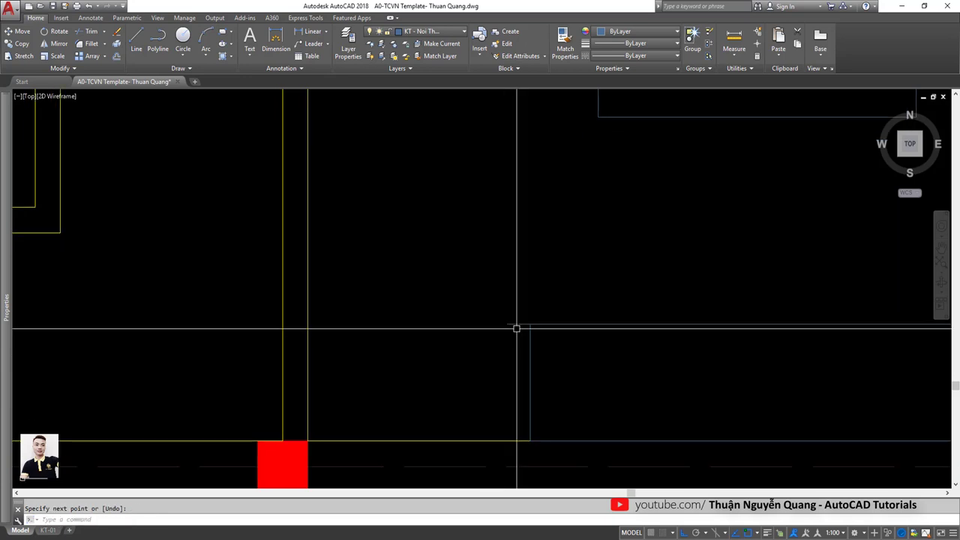
{"action": "type", "text": "rec"}
{"action": "key", "text": "Return"}
{"action": "left_click", "coordinate": [508, 326]}
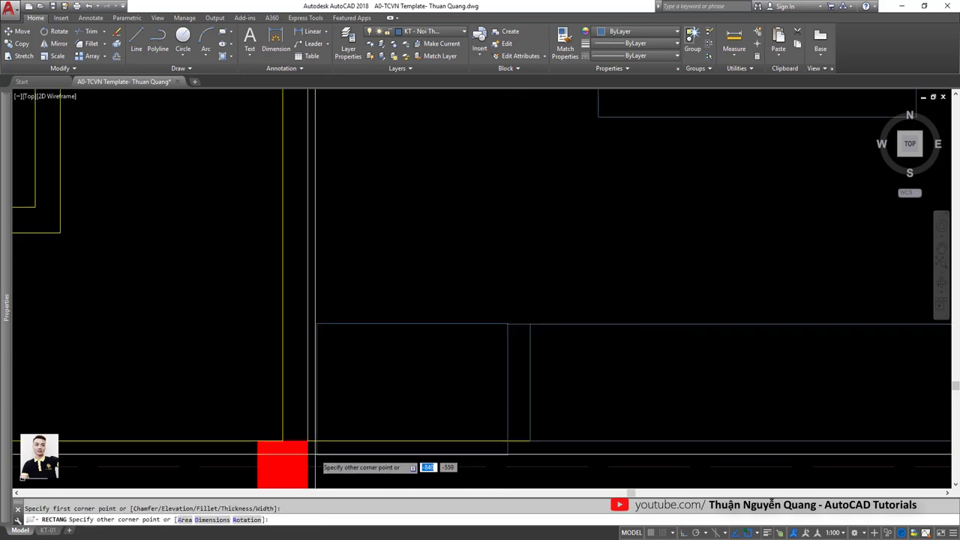
{"action": "key", "text": "Escape"}
{"action": "left_click", "coordinate": [519, 324]}
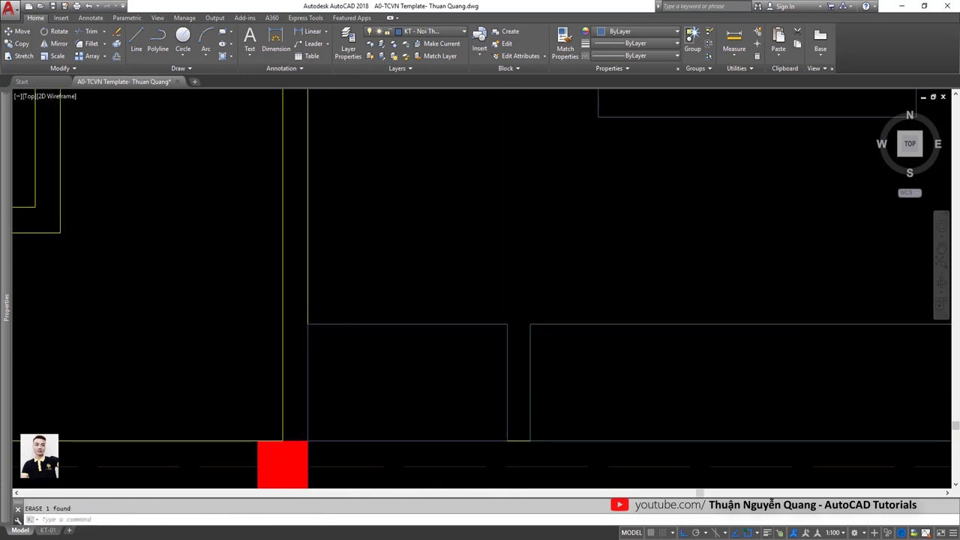
{"action": "scroll", "coordinate": [480, 289], "scroll_direction": "down", "scroll_amount": 5}
{"action": "key", "text": "alt+Tab"}
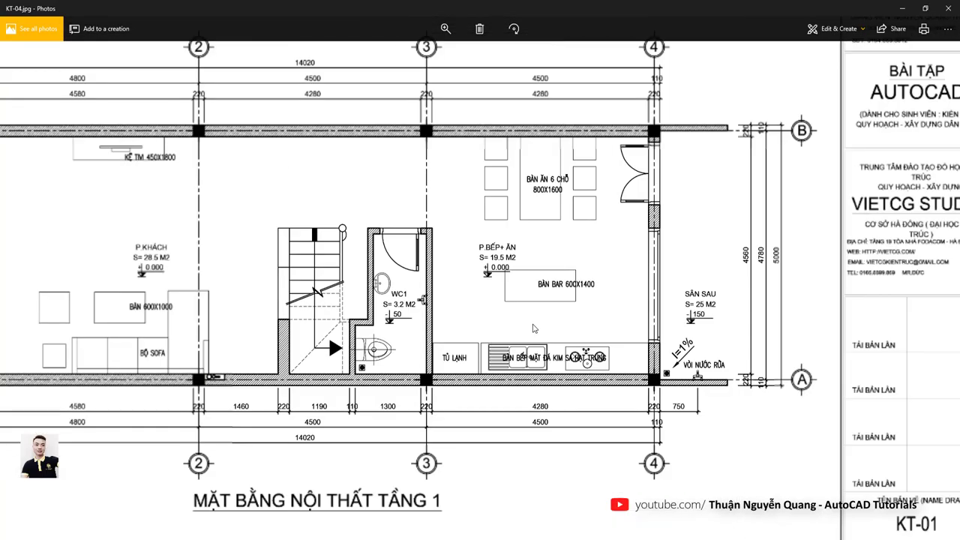
Zoom the KT-04 image to the 600X1000 living-room table and sofa, then pan the drawing there
{"action": "left_click_drag", "start_coordinate": [518, 315], "coordinate": [575, 344]}
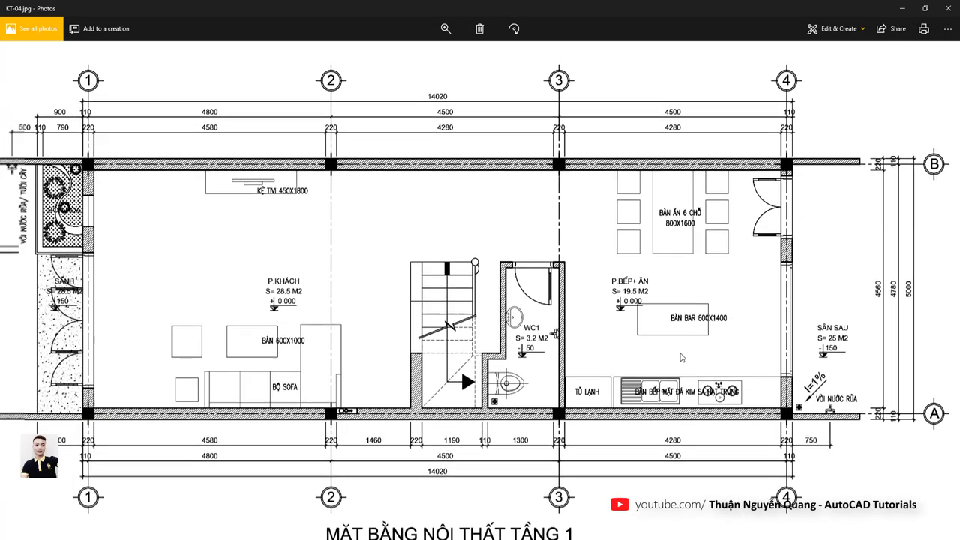
{"action": "scroll", "coordinate": [476, 371], "scroll_direction": "up", "scroll_amount": 1}
{"action": "scroll", "coordinate": [379, 362], "scroll_direction": "up", "scroll_amount": 1}
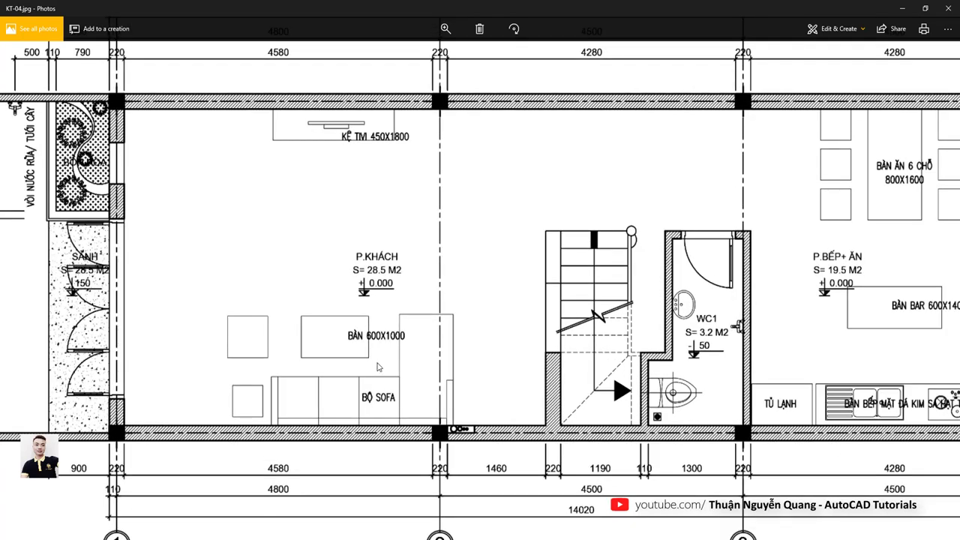
{"action": "scroll", "coordinate": [381, 358], "scroll_direction": "up", "scroll_amount": 1}
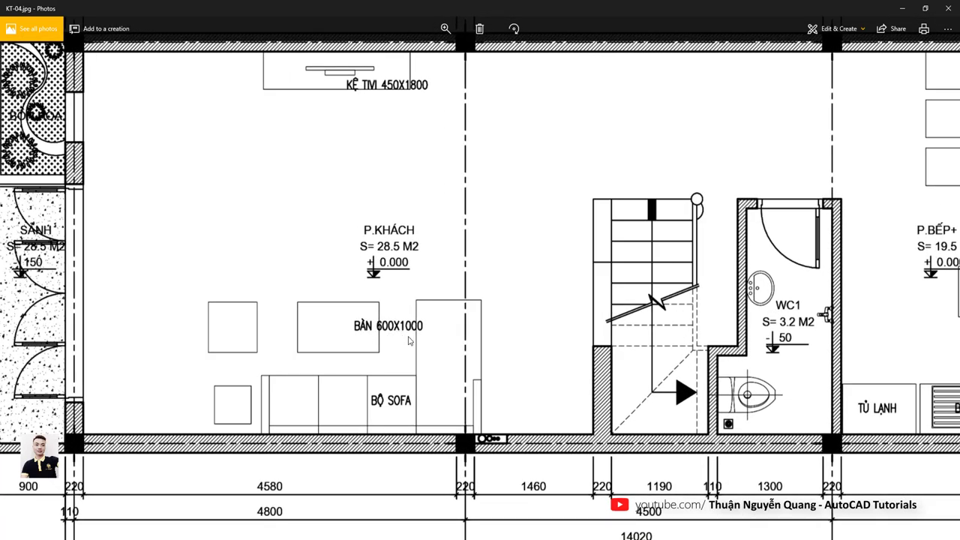
{"action": "key", "text": "alt+Tab"}
{"action": "scroll", "coordinate": [318, 311], "scroll_direction": "up", "scroll_amount": 3}
{"action": "middle_click_drag", "start_coordinate": [338, 317], "coordinate": [402, 338]}
Draw the 1000 by 600 living-room table rectangle
{"action": "left_click", "coordinate": [315, 289]}
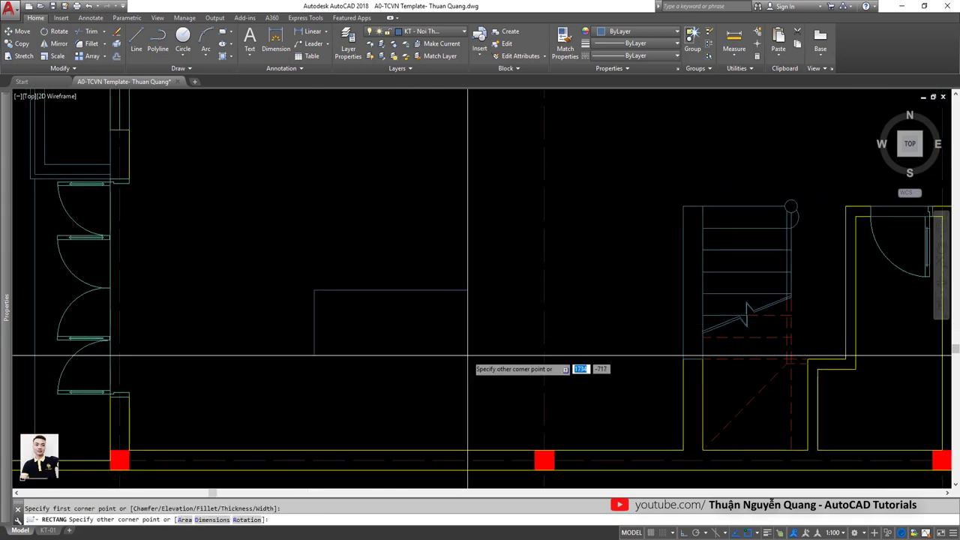
{"action": "scroll", "coordinate": [389, 286], "scroll_direction": "down", "scroll_amount": 2}
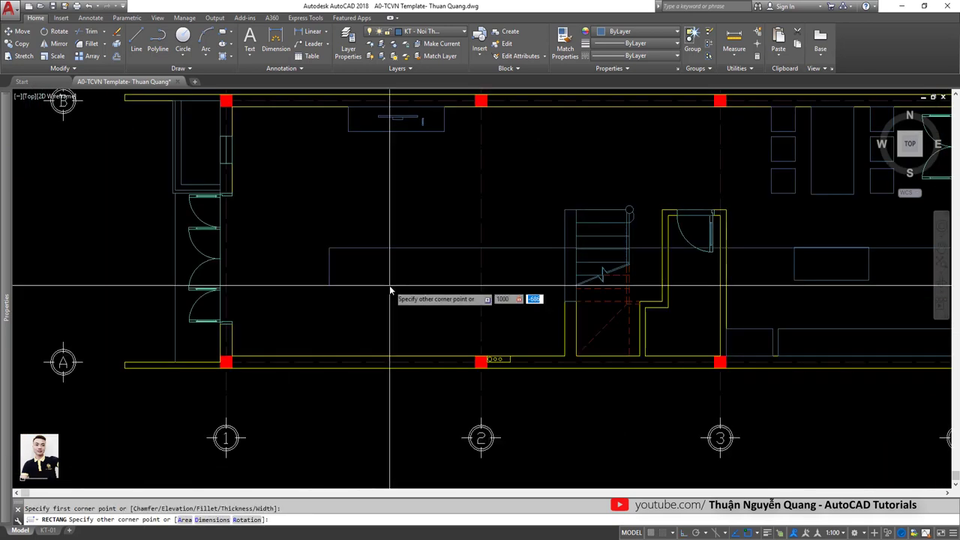
{"action": "type", "text": ",600"}
{"action": "key", "text": "Return"}
Move the table into the living room, then adjust its position again
{"action": "left_click", "coordinate": [381, 233]}
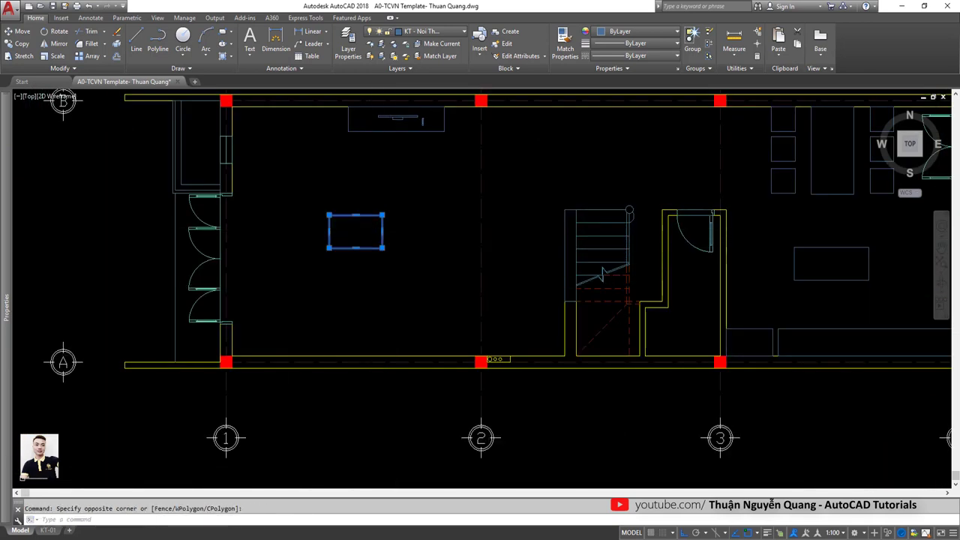
{"action": "type", "text": "m"}
{"action": "key", "text": "Return"}
{"action": "left_click", "coordinate": [343, 265]}
{"action": "left_click", "coordinate": [417, 303]}
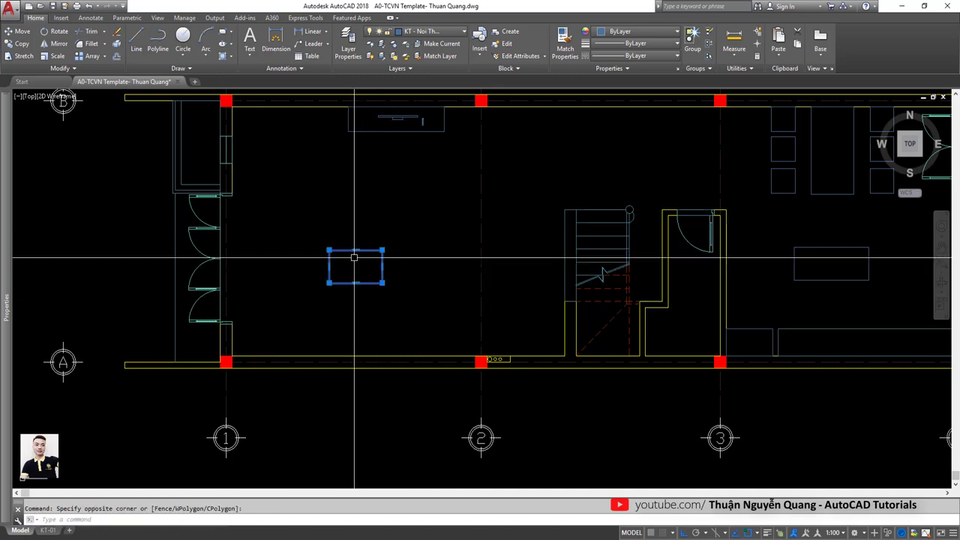
{"action": "type", "text": "m"}
{"action": "key", "text": "Return"}
{"action": "left_click", "coordinate": [373, 263]}
{"action": "scroll", "coordinate": [372, 270], "scroll_direction": "up", "scroll_amount": 2}
{"action": "scroll", "coordinate": [368, 270], "scroll_direction": "up", "scroll_amount": 2}
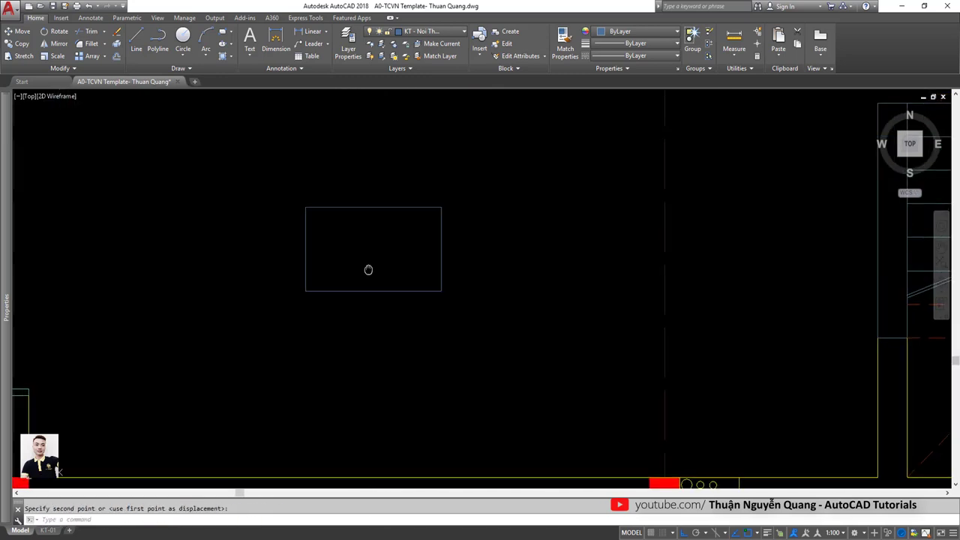
{"action": "scroll", "coordinate": [347, 272], "scroll_direction": "down", "scroll_amount": 1}
{"action": "scroll", "coordinate": [375, 266], "scroll_direction": "up", "scroll_amount": 1}
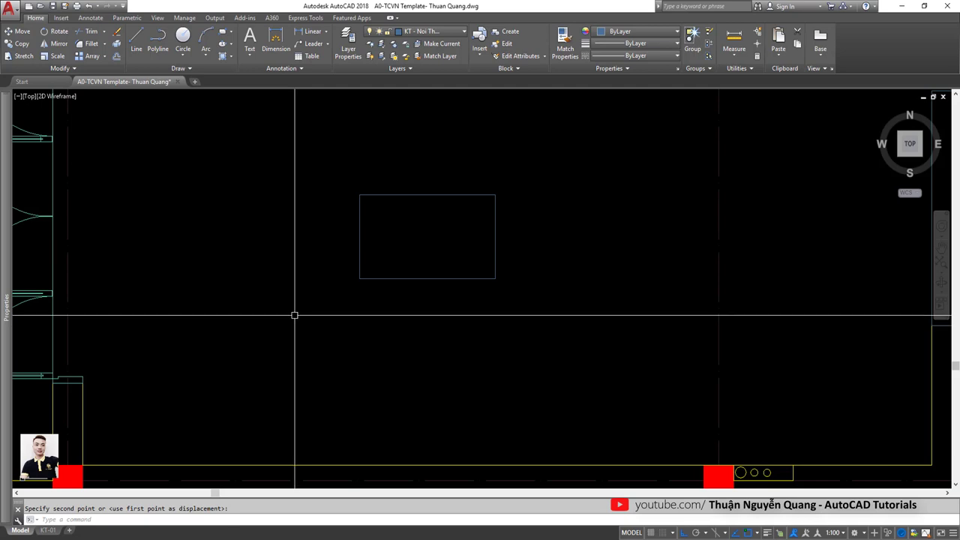
Draw a 600 by 600 square and move it to the left of the table
{"action": "type", "text": "rec"}
{"action": "key", "text": "Return"}
{"action": "left_click", "coordinate": [248, 249]}
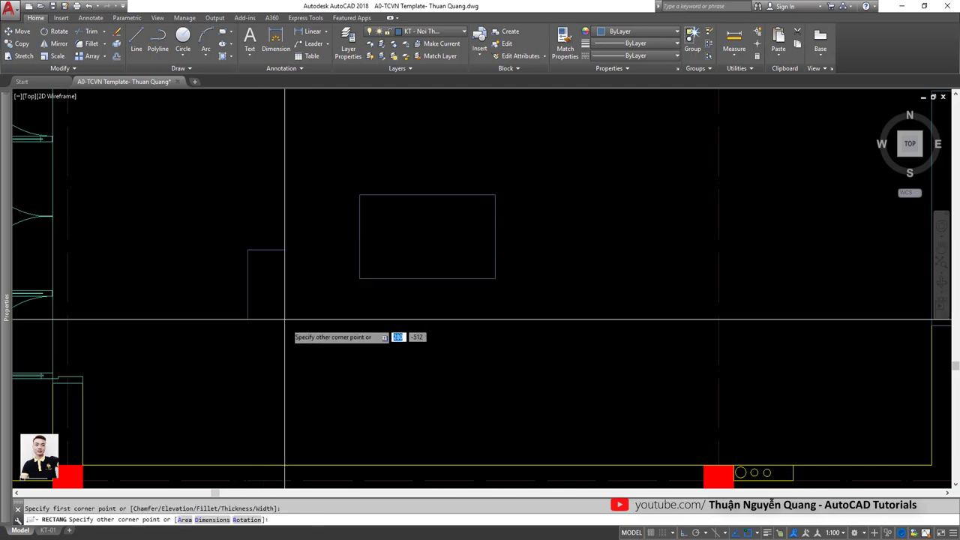
{"action": "key", "text": "Tab"}
{"action": "type", "text": "-6"}
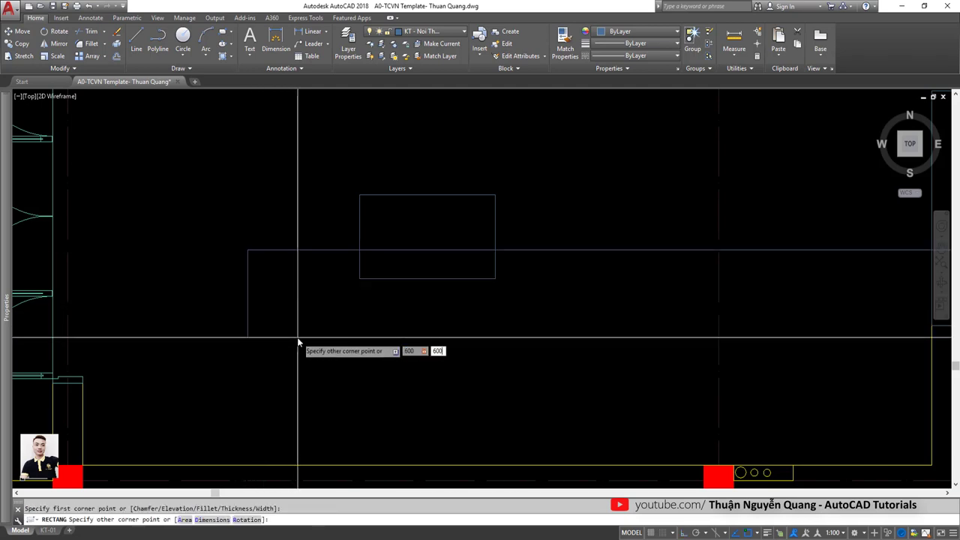
{"action": "key", "text": "Return"}
{"action": "left_click", "coordinate": [306, 221]}
{"action": "type", "text": "m"}
{"action": "key", "text": "Return"}
{"action": "left_click", "coordinate": [317, 214]}
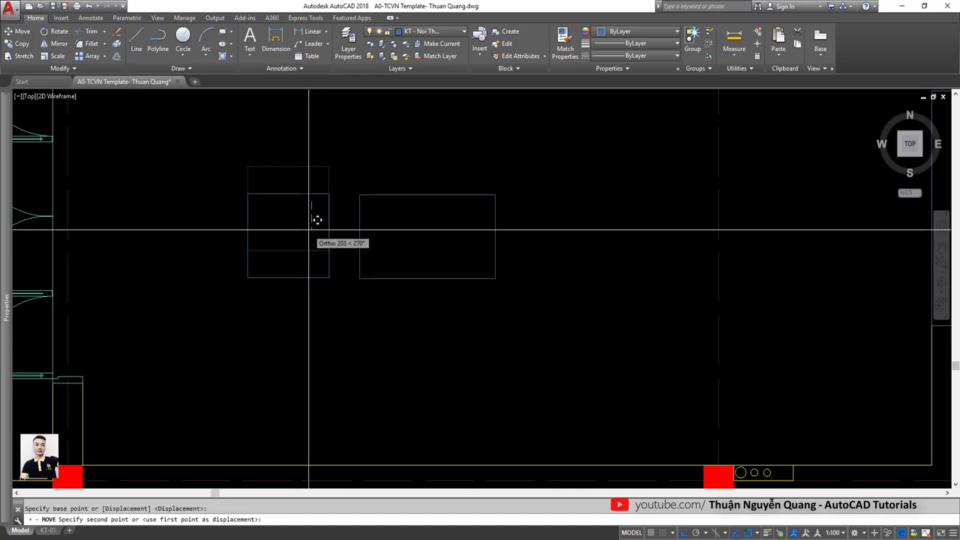
{"action": "scroll", "coordinate": [318, 219], "scroll_direction": "down", "scroll_amount": 5}
{"action": "left_click", "coordinate": [332, 250]}
Copy the square 1000 straight down, then compare with the reference plan
{"action": "type", "text": "co"}
{"action": "key", "text": "Return"}
{"action": "left_click", "coordinate": [337, 242]}
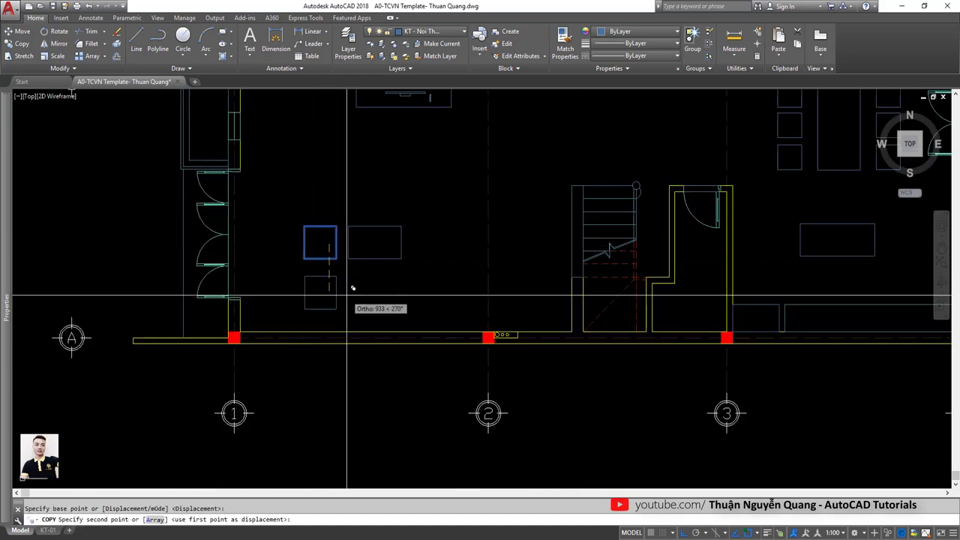
{"action": "type", "text": "1000"}
{"action": "key", "text": "Return"}
{"action": "key", "text": "Return"}
{"action": "scroll", "coordinate": [332, 293], "scroll_direction": "up", "scroll_amount": 3}
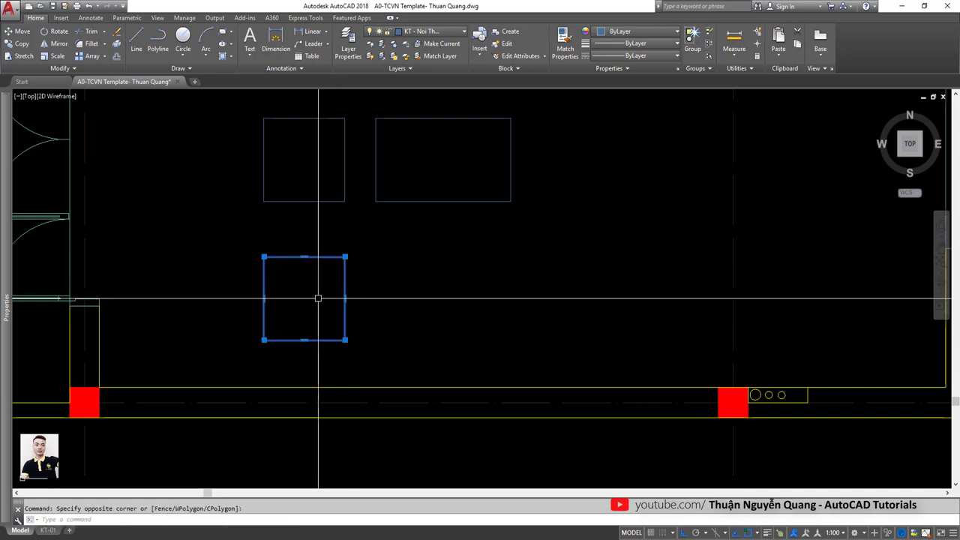
{"action": "key", "text": "alt+Tab"}
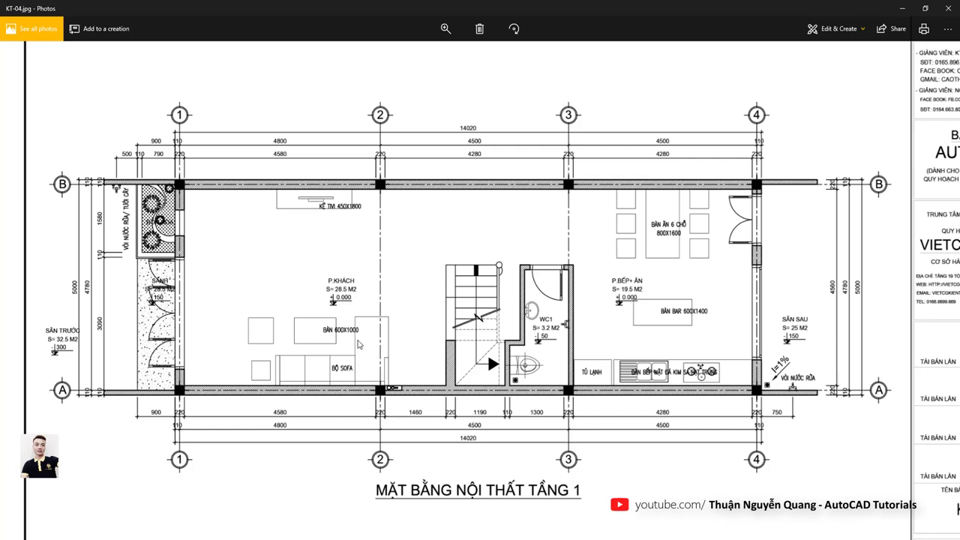
Copy the 600 square three times to the right to form a row of four
{"action": "key", "text": "alt+Tab"}
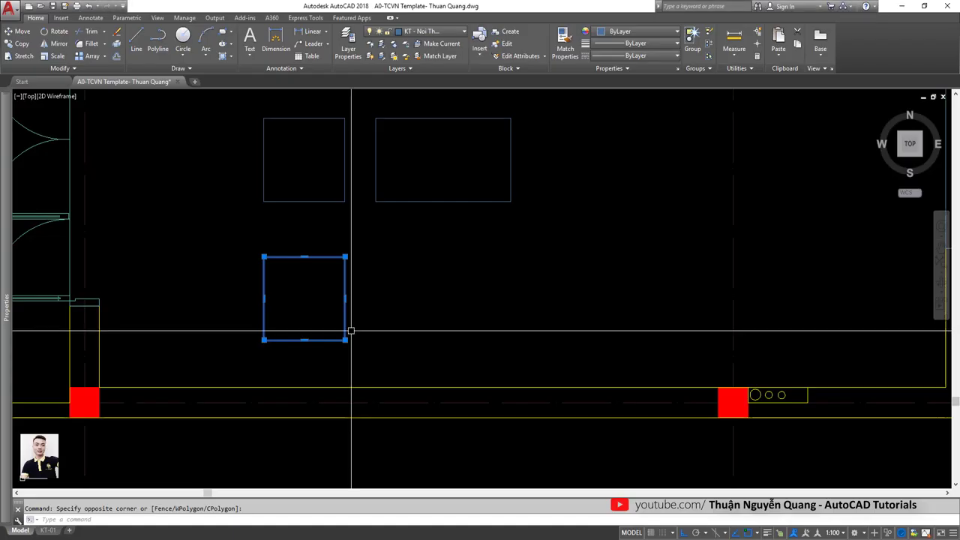
{"action": "type", "text": "co"}
{"action": "key", "text": "Return"}
{"action": "left_click", "coordinate": [263, 339]}
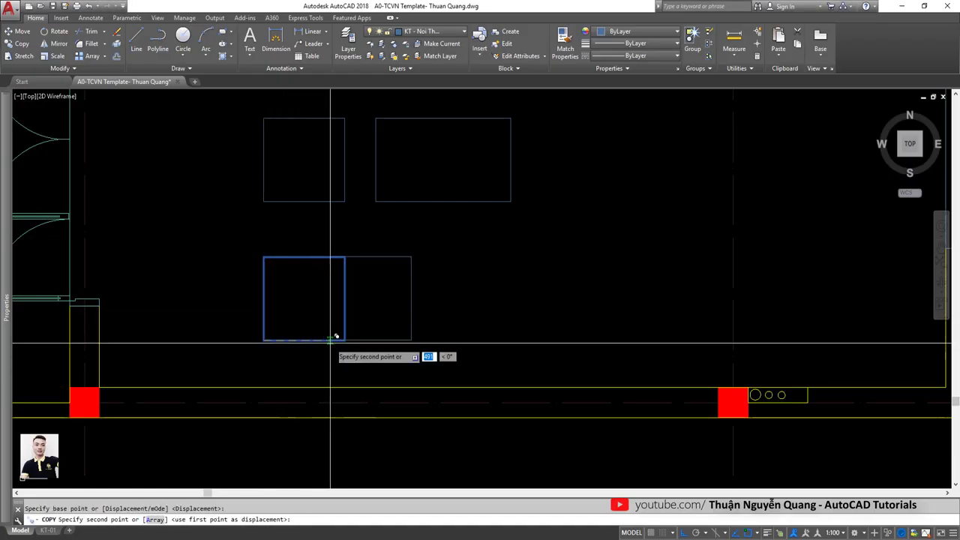
{"action": "left_click", "coordinate": [345, 340]}
{"action": "left_click", "coordinate": [425, 340]}
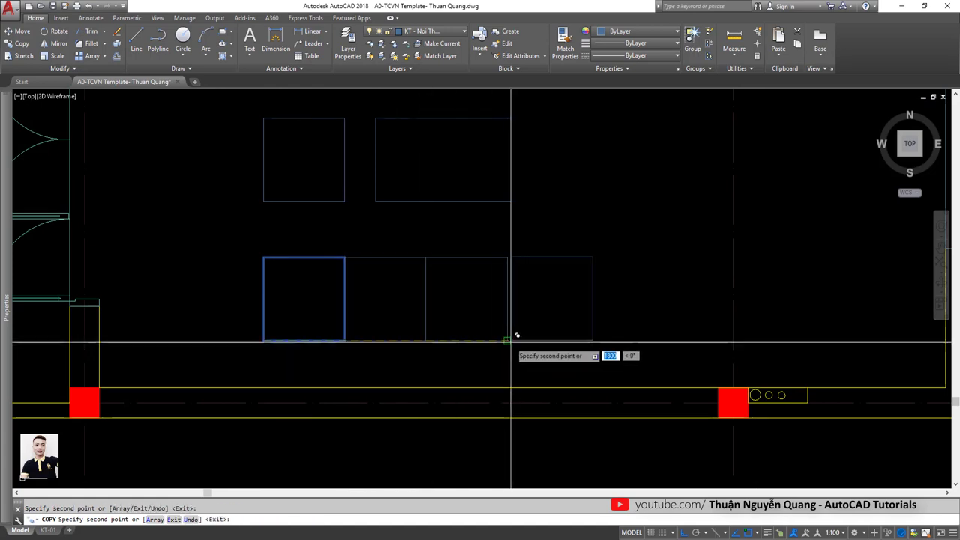
{"action": "left_click", "coordinate": [507, 340]}
{"action": "middle_click_drag", "start_coordinate": [538, 284], "coordinate": [510, 343]}
{"action": "key", "text": "Escape"}
Copy the rightmost square directly above it
{"action": "left_click", "coordinate": [560, 353]}
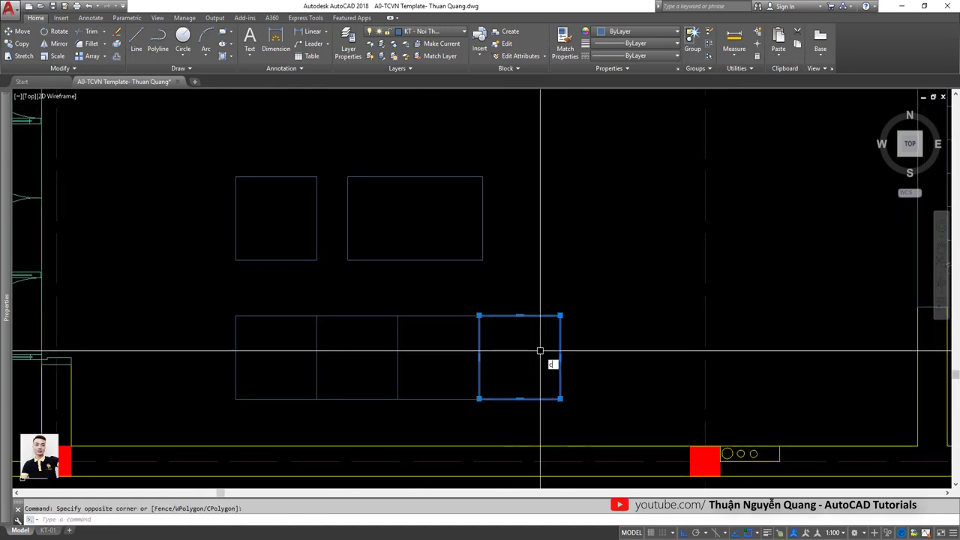
{"action": "type", "text": "co"}
{"action": "key", "text": "Return"}
{"action": "left_click", "coordinate": [559, 316]}
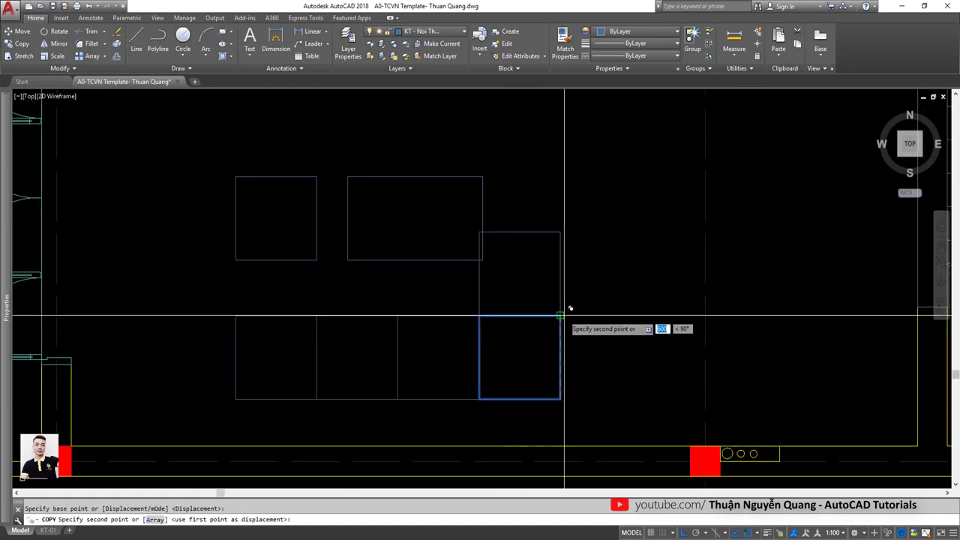
{"action": "left_click", "coordinate": [560, 232]}
{"action": "key", "text": "Return"}
Stretch the upper square 200 longer
{"action": "scroll", "coordinate": [574, 285], "scroll_direction": "down", "scroll_amount": 2}
{"action": "scroll", "coordinate": [573, 237], "scroll_direction": "up", "scroll_amount": 3}
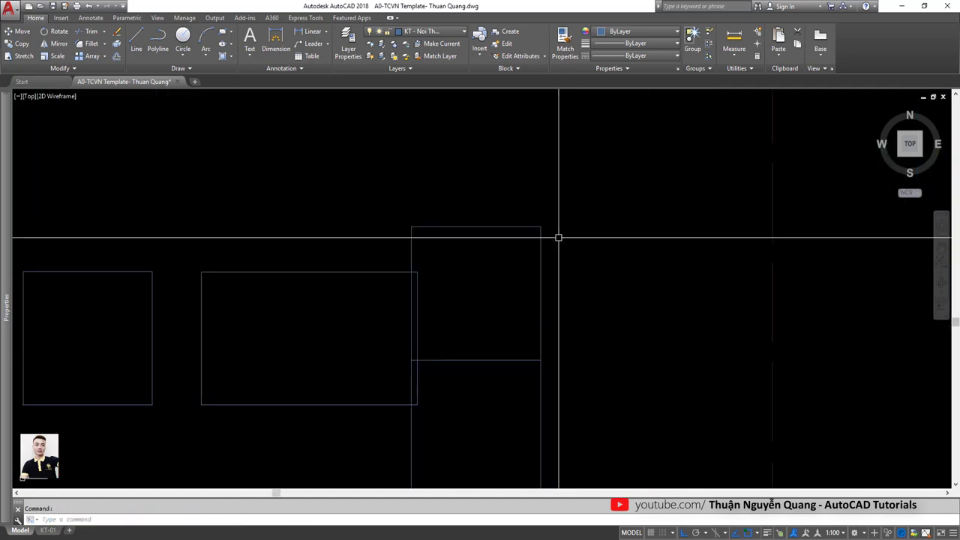
{"action": "left_click", "coordinate": [557, 236]}
{"action": "left_click", "coordinate": [402, 200]}
{"action": "left_click", "coordinate": [508, 217]}
{"action": "type", "text": "s"}
{"action": "key", "text": "Return"}
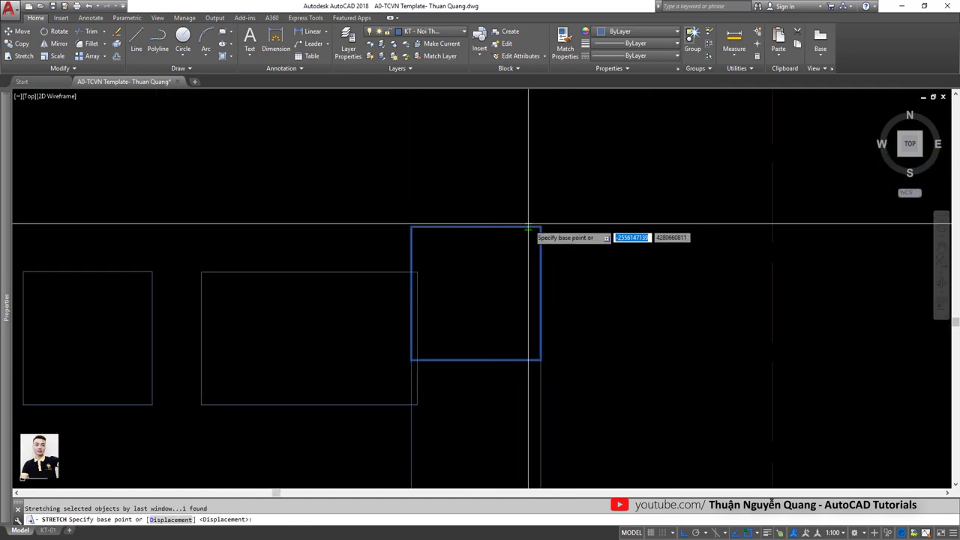
{"action": "left_click", "coordinate": [540, 226]}
{"action": "type", "text": "200"}
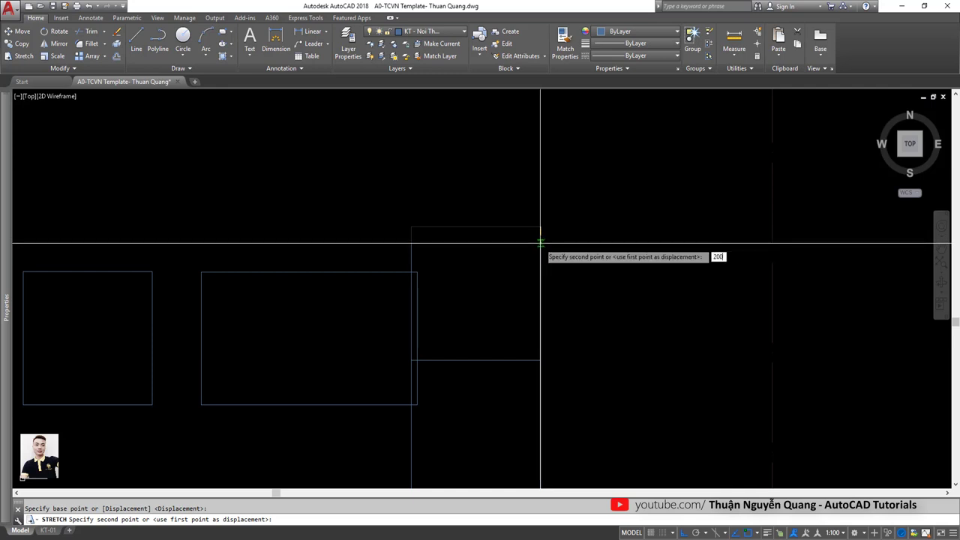
{"action": "key", "text": "Return"}
Select all the sofa squares and start moving them as a group
{"action": "scroll", "coordinate": [540, 243], "scroll_direction": "down", "scroll_amount": 4}
{"action": "scroll", "coordinate": [553, 325], "scroll_direction": "up", "scroll_amount": 2}
{"action": "left_click", "coordinate": [557, 347]}
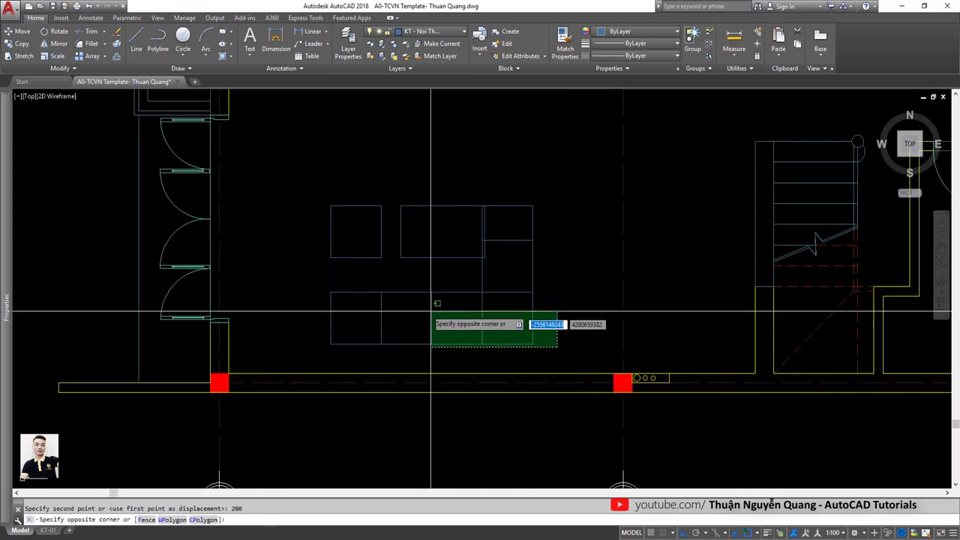
{"action": "left_click", "coordinate": [431, 311]}
{"action": "left_click", "coordinate": [553, 204]}
{"action": "left_click", "coordinate": [517, 235]}
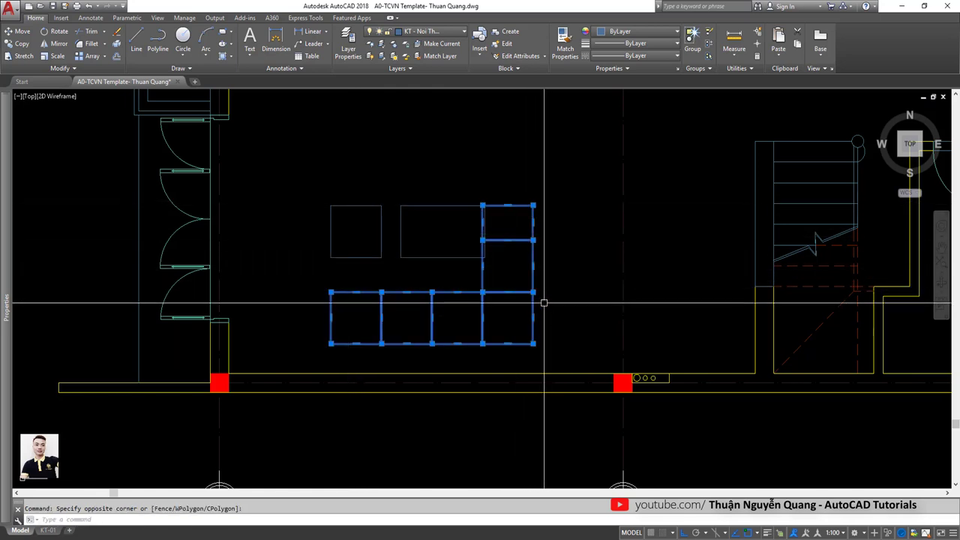
{"action": "type", "text": "m"}
{"action": "key", "text": "Return"}
{"action": "left_click", "coordinate": [533, 343]}
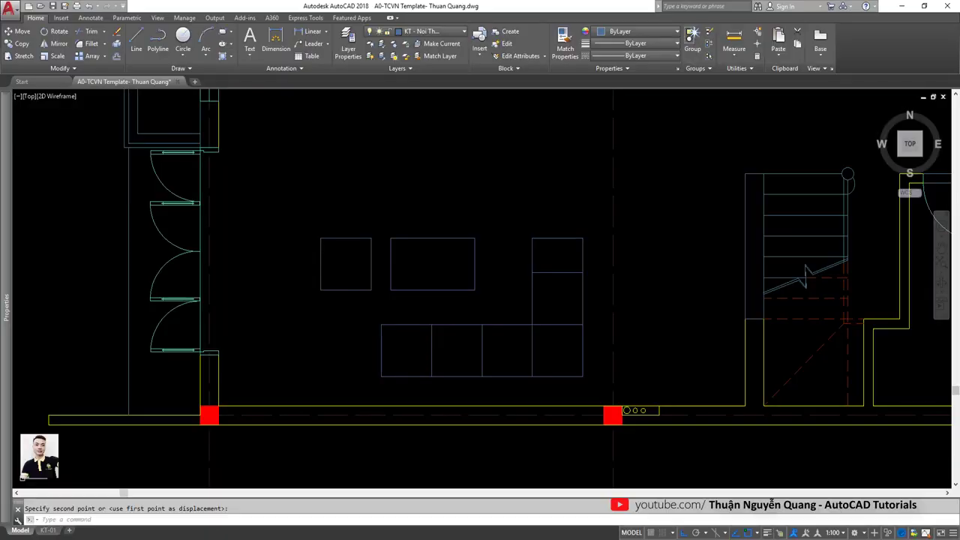
Draw a thin 50 by 600 rectangle
{"action": "scroll", "coordinate": [370, 328], "scroll_direction": "up", "scroll_amount": 2}
{"action": "scroll", "coordinate": [390, 334], "scroll_direction": "up", "scroll_amount": 1}
{"action": "type", "text": "R"}
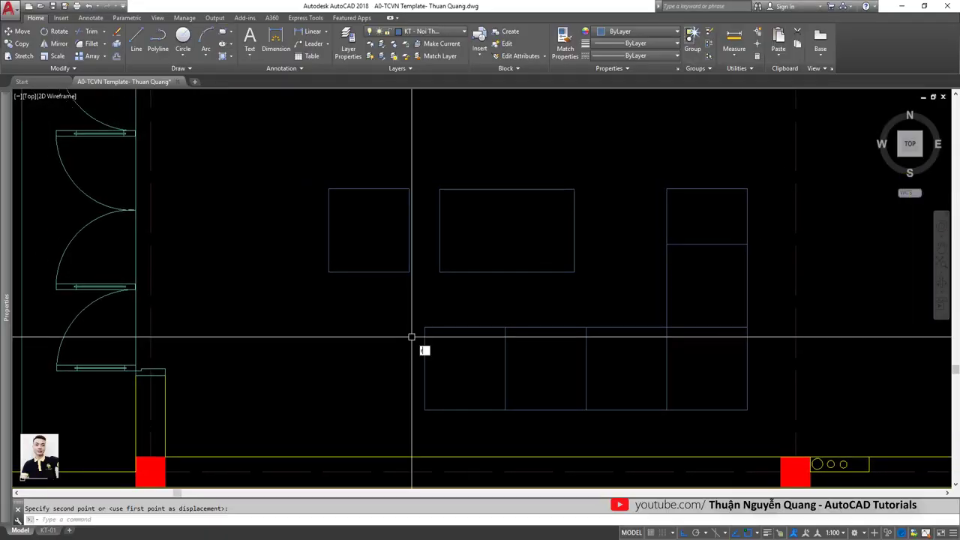
{"action": "key", "text": "Return"}
{"action": "left_click", "coordinate": [344, 326]}
{"action": "type", "text": "600"}
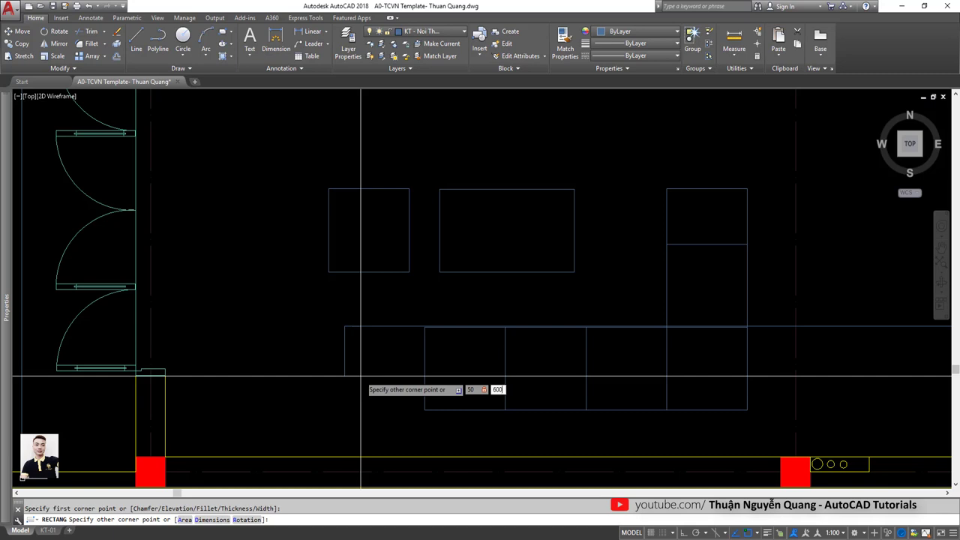
{"action": "key", "text": "Return"}
Start moving the thin rectangle, then cancel the move
{"action": "left_click", "coordinate": [344, 315]}
{"action": "type", "text": "m"}
{"action": "key", "text": "Return"}
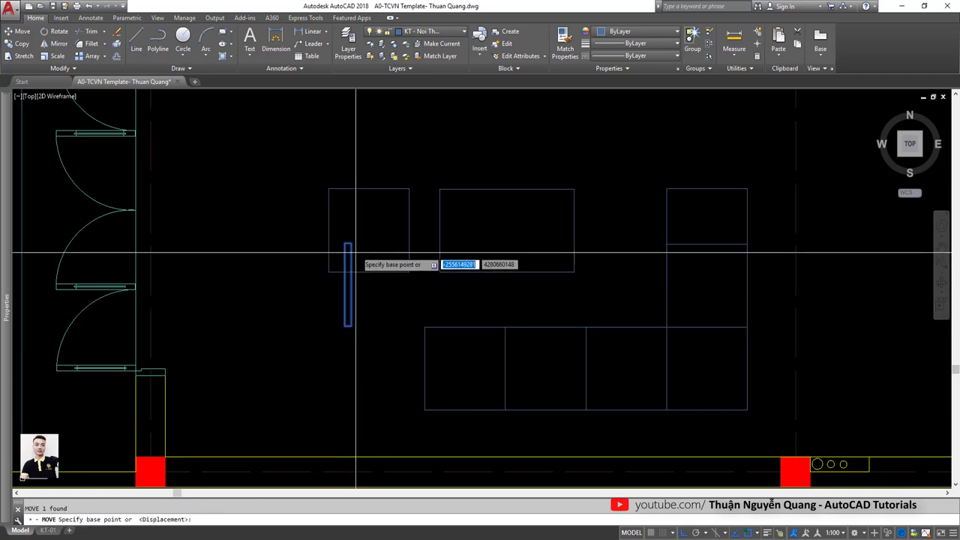
{"action": "left_click", "coordinate": [351, 244]}
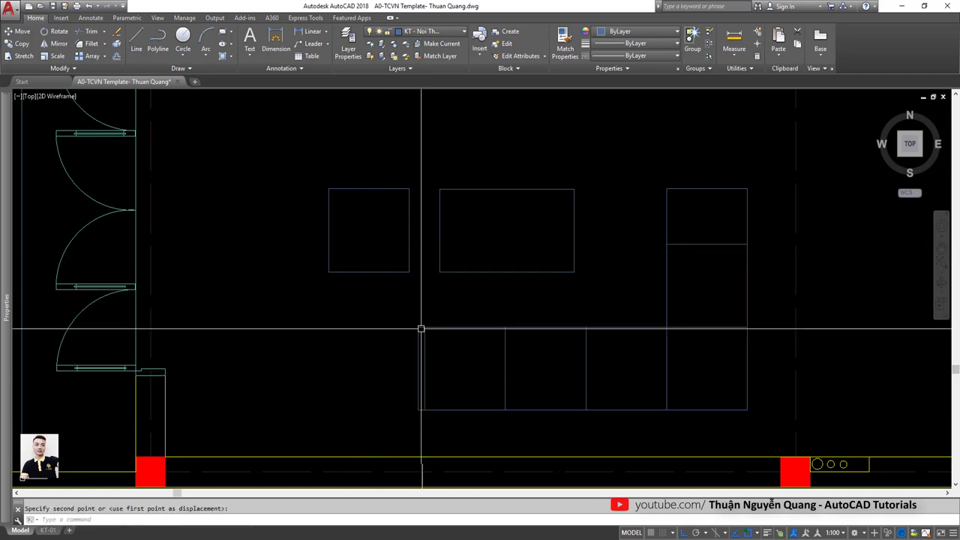
{"action": "middle_click_drag", "start_coordinate": [404, 396], "coordinate": [331, 357]}
{"action": "key", "text": "Escape"}
{"action": "key", "text": "Return"}
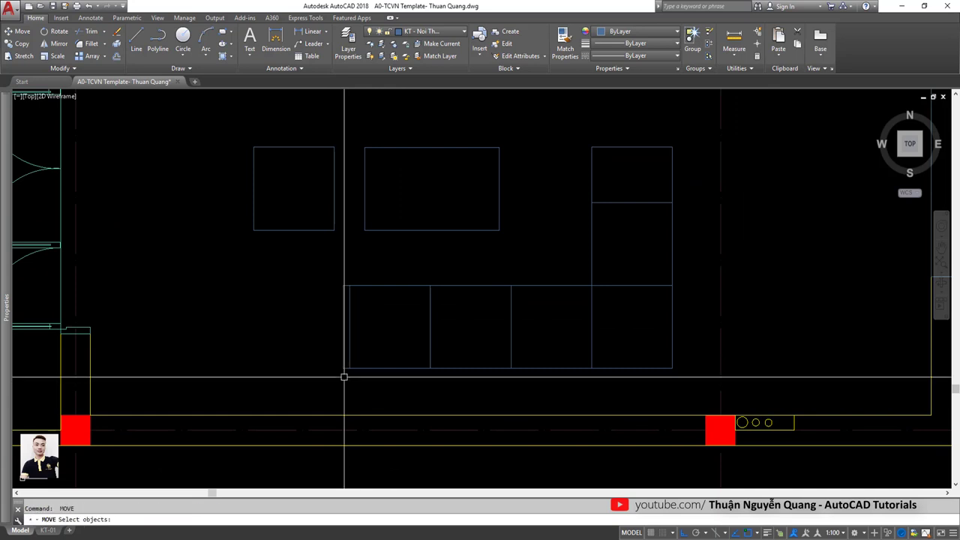
Draw a thin 2400 by 50 rectangle with RECTANG
{"action": "type", "text": "rec"}
{"action": "key", "text": "Return"}
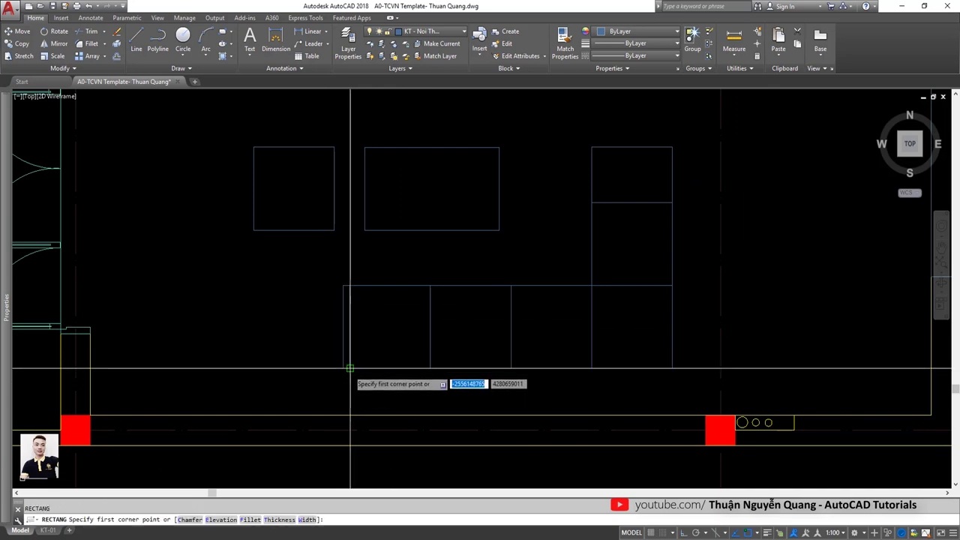
{"action": "left_click", "coordinate": [350, 368]}
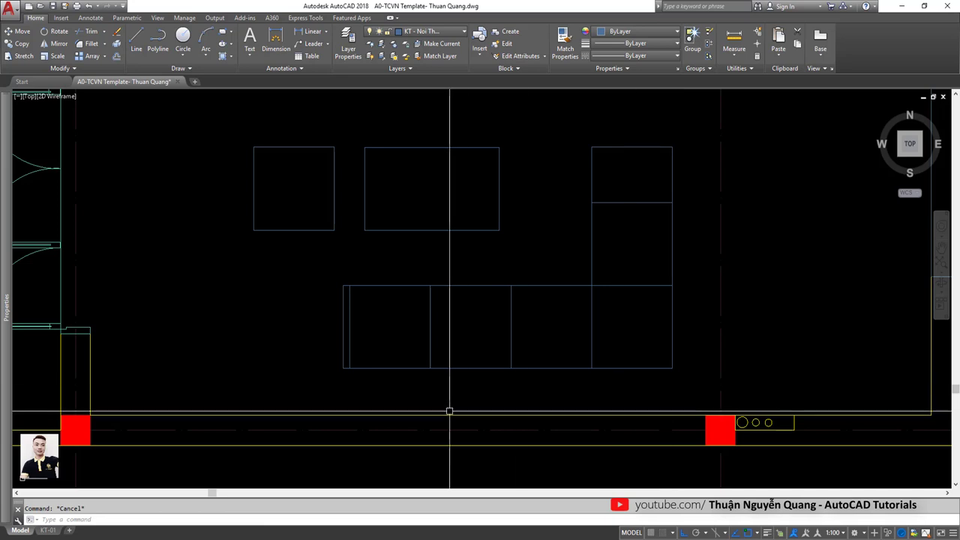
{"action": "key", "text": "space"}
{"action": "left_click", "coordinate": [218, 328]}
{"action": "type", "text": "50"}
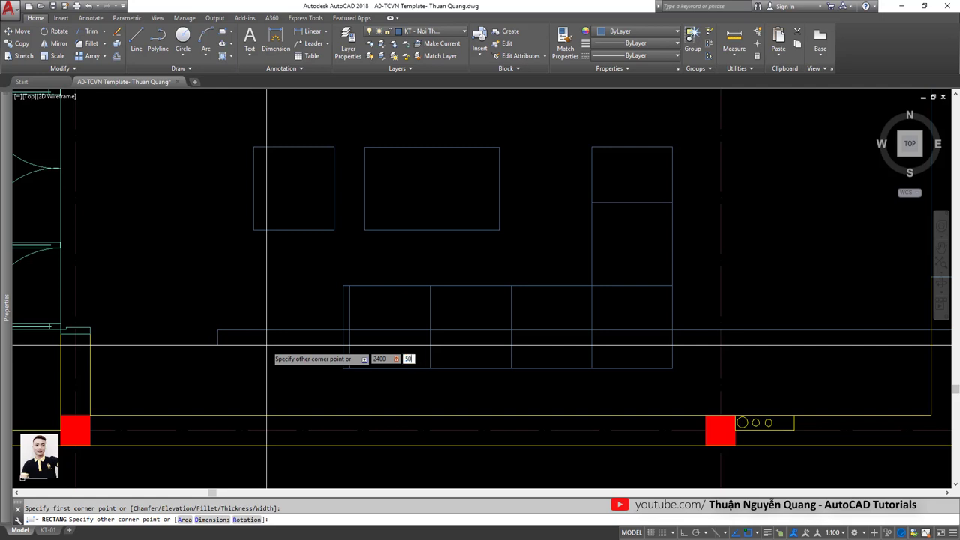
{"action": "key", "text": "Return"}
Move the 2400 x 50 strip along the bottom edge of the sofa
{"action": "left_click", "coordinate": [232, 326]}
{"action": "type", "text": "m"}
{"action": "key", "text": "space"}
{"action": "left_click", "coordinate": [216, 324]}
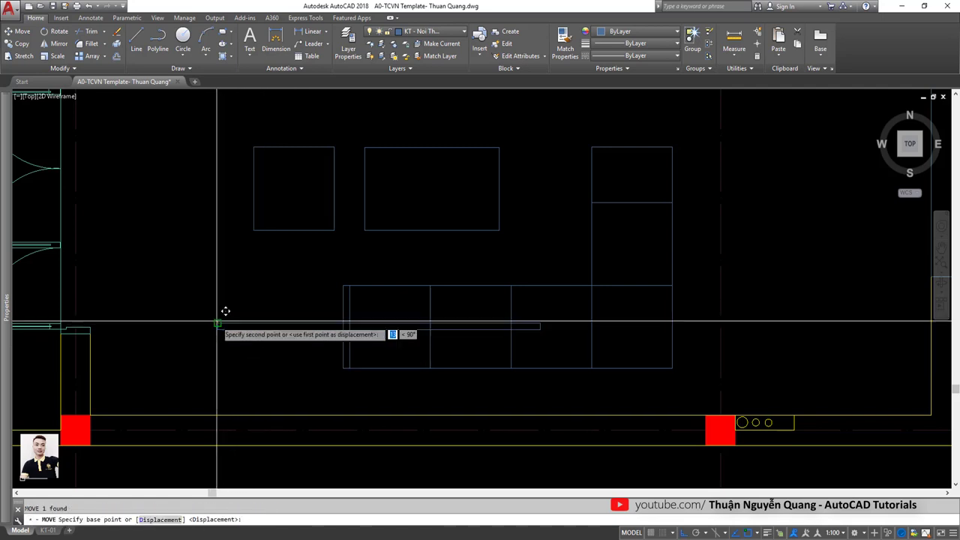
{"action": "left_click", "coordinate": [349, 368]}
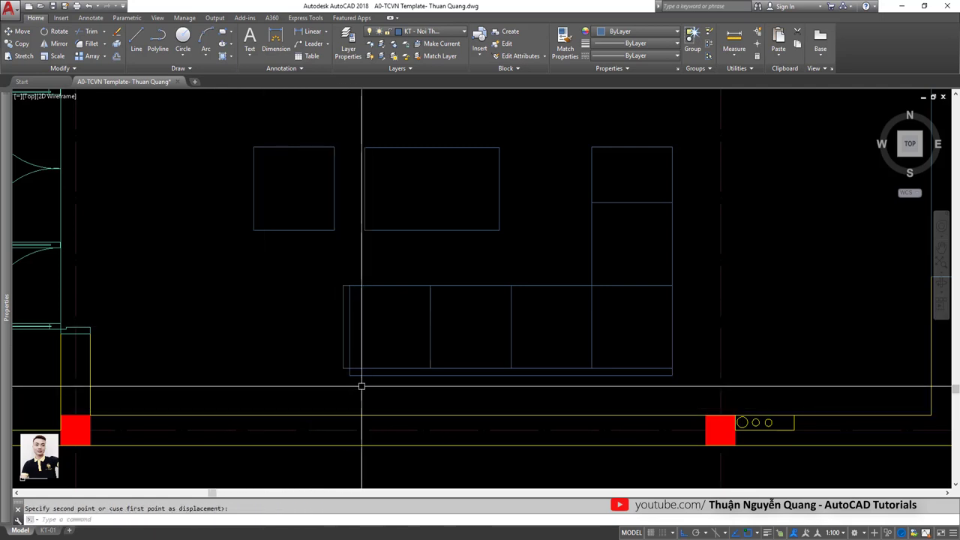
{"action": "scroll", "coordinate": [361, 386], "scroll_direction": "up", "scroll_amount": 5}
{"action": "scroll", "coordinate": [330, 365], "scroll_direction": "up", "scroll_amount": 3}
Try grip-stretching the strip's end, then cancel it
{"action": "left_click", "coordinate": [330, 332]}
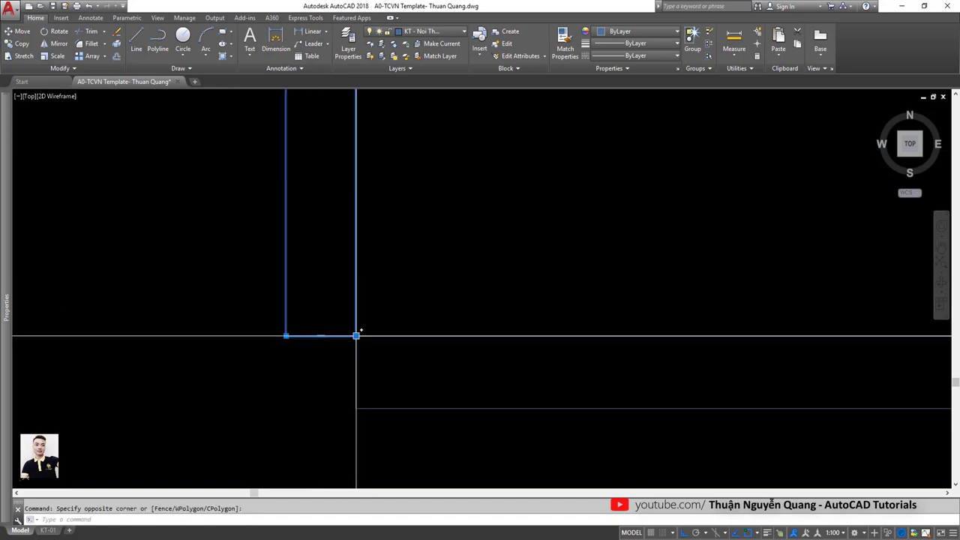
{"action": "left_click", "coordinate": [361, 330]}
{"action": "left_click", "coordinate": [321, 336]}
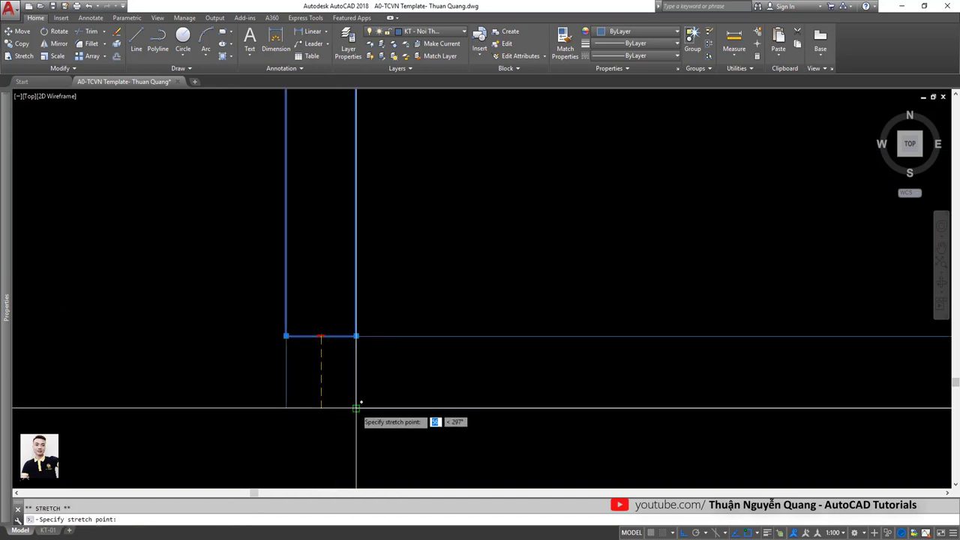
{"action": "key", "text": "Escape"}
{"action": "key", "text": "Escape"}
{"action": "scroll", "coordinate": [355, 346], "scroll_direction": "down", "scroll_amount": 5}
{"action": "scroll", "coordinate": [327, 357], "scroll_direction": "down", "scroll_amount": 1}
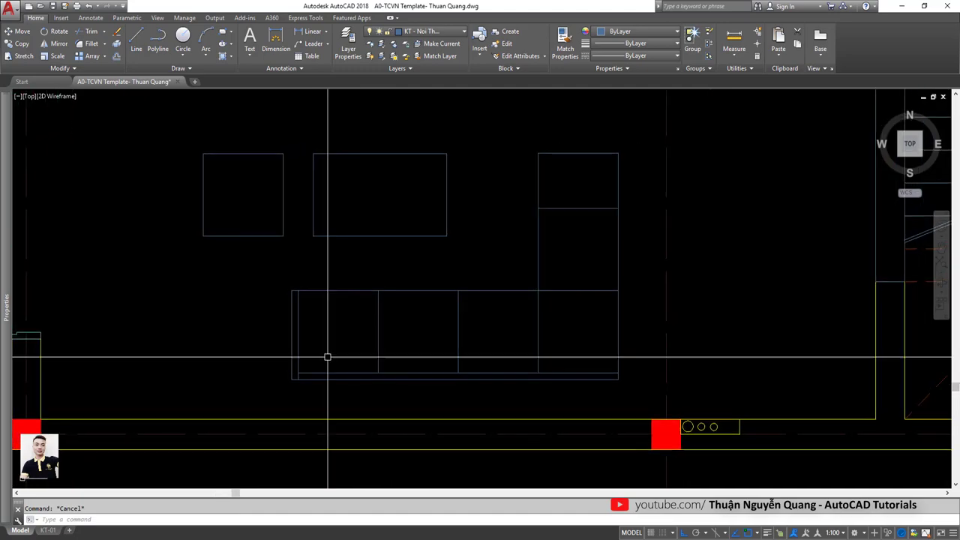
{"action": "middle_click_drag", "start_coordinate": [565, 343], "coordinate": [506, 365]}
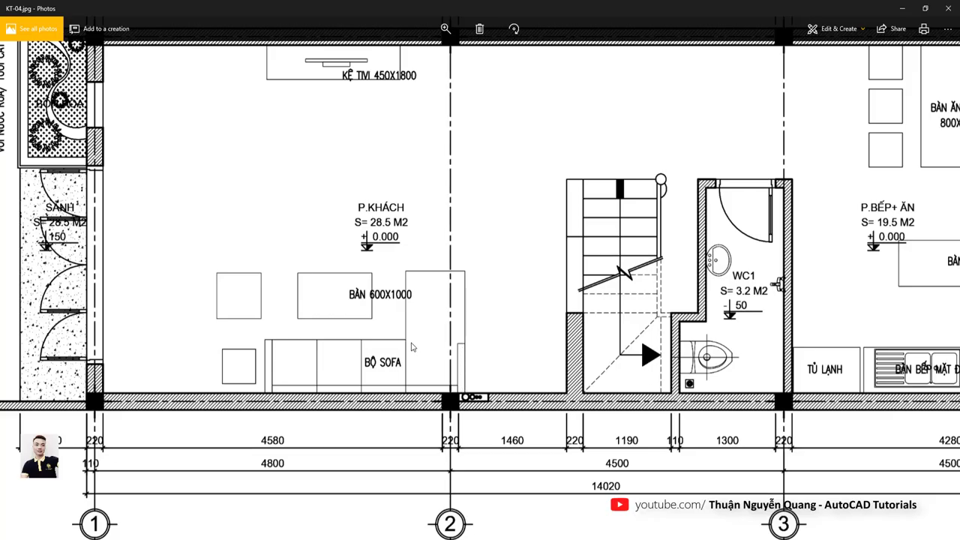
Draw a thin 30-wide vertical rectangle beside the sofa's right end
{"action": "key", "text": "alt+Tab"}
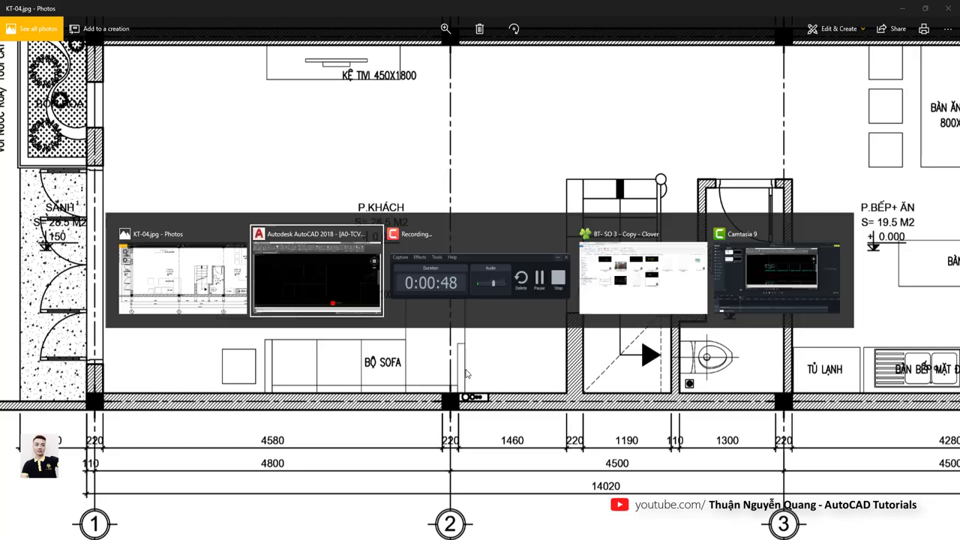
{"action": "scroll", "coordinate": [427, 360], "scroll_direction": "up", "scroll_amount": 2}
{"action": "scroll", "coordinate": [440, 358], "scroll_direction": "up", "scroll_amount": 2}
{"action": "type", "text": "rec"}
{"action": "key", "text": "space"}
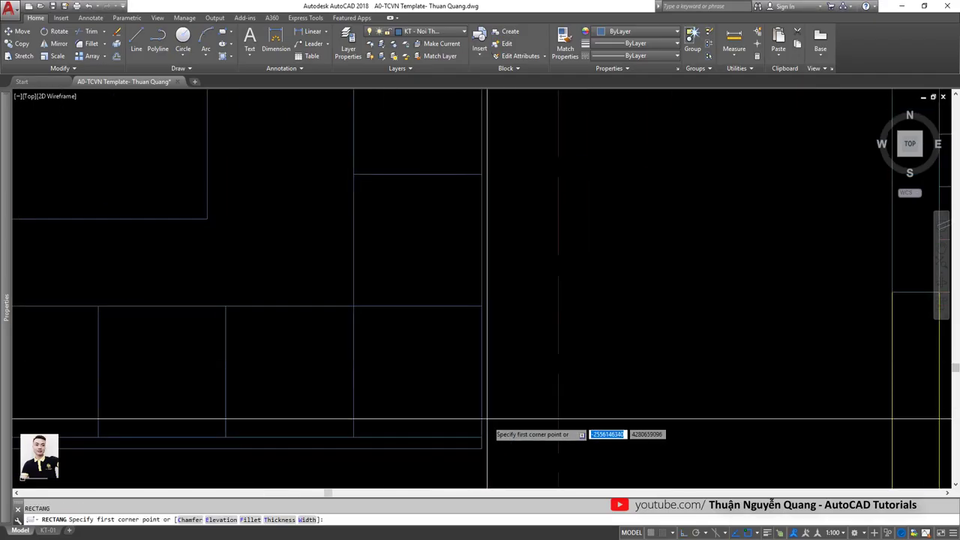
{"action": "left_click", "coordinate": [482, 449]}
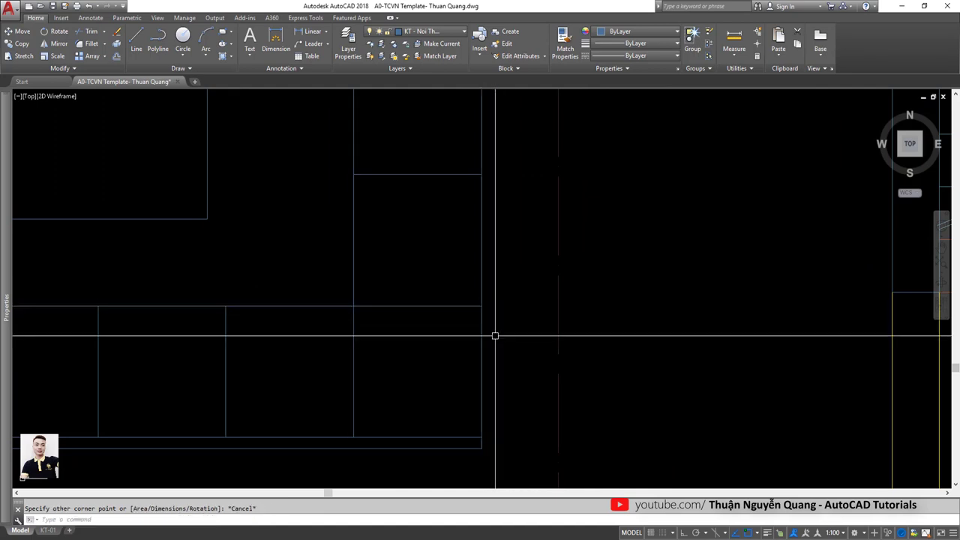
{"action": "key", "text": "Escape"}
{"action": "key", "text": "space"}
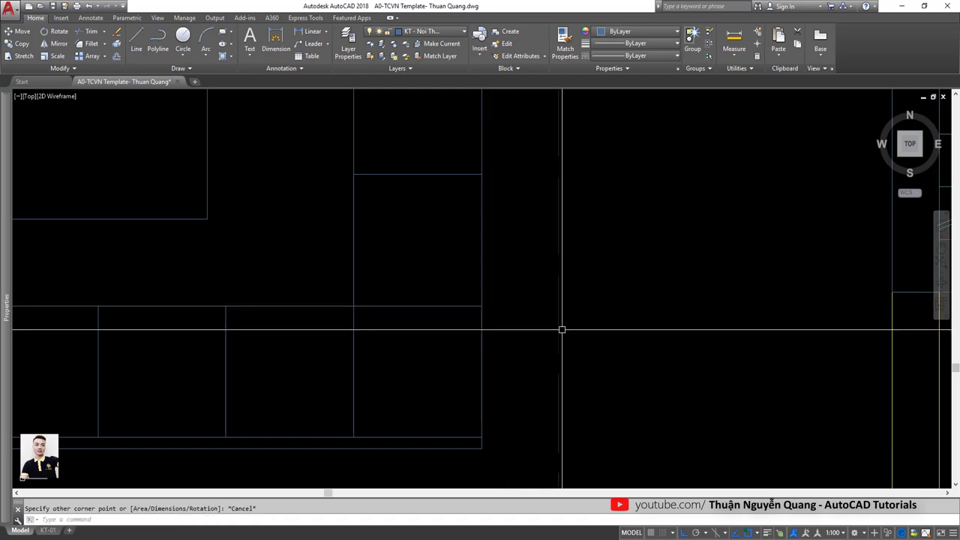
{"action": "key", "text": "space"}
{"action": "left_click", "coordinate": [615, 307]}
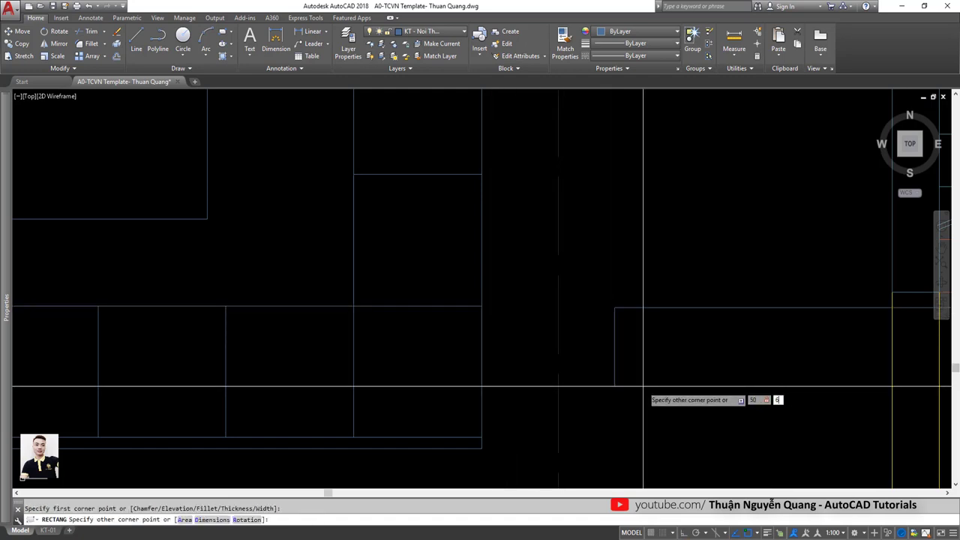
Move the thin rectangle to the sofa's right end
{"action": "type", "text": "m"}
{"action": "key", "text": "space"}
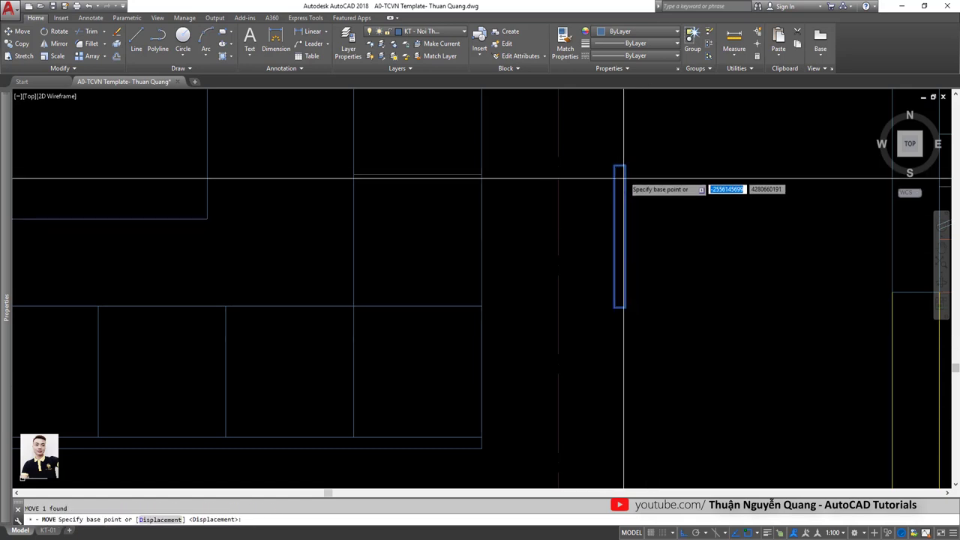
{"action": "left_click", "coordinate": [615, 165]}
{"action": "left_click", "coordinate": [496, 298]}
{"action": "scroll", "coordinate": [496, 307], "scroll_direction": "down", "scroll_amount": 5}
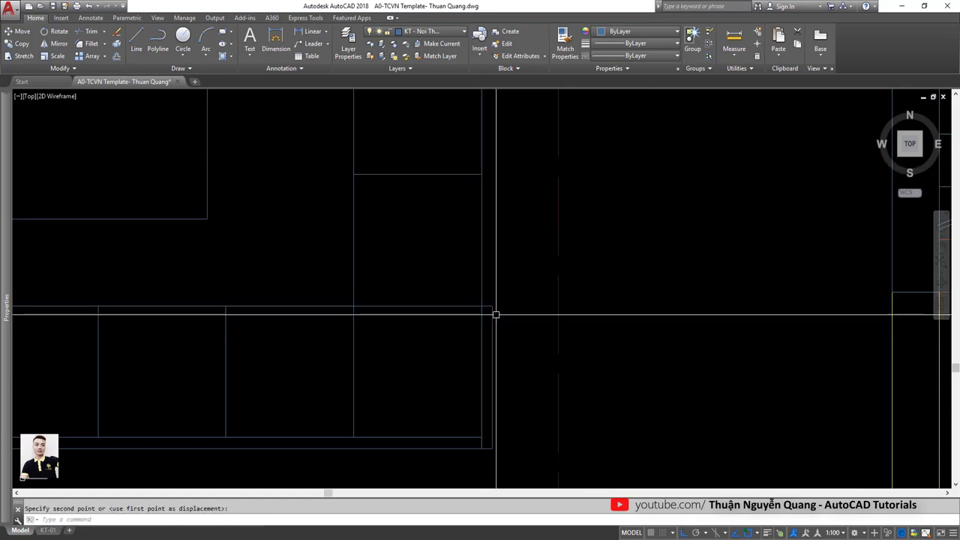
Reposition the thin vertical panel slightly at the sofa end
{"action": "left_click", "coordinate": [508, 370]}
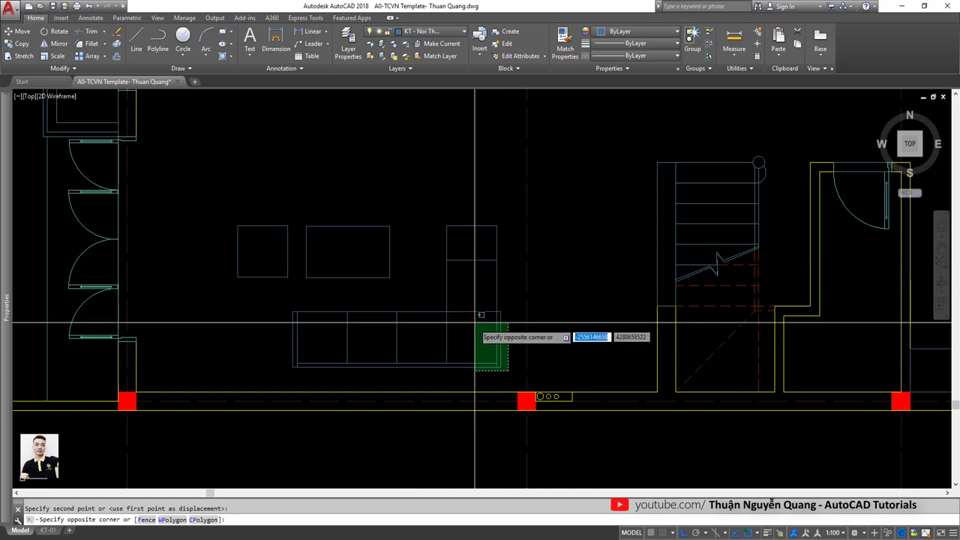
{"action": "scroll", "coordinate": [497, 351], "scroll_direction": "up", "scroll_amount": 4}
{"action": "left_click", "coordinate": [506, 337]}
{"action": "type", "text": "m"}
{"action": "key", "text": "space"}
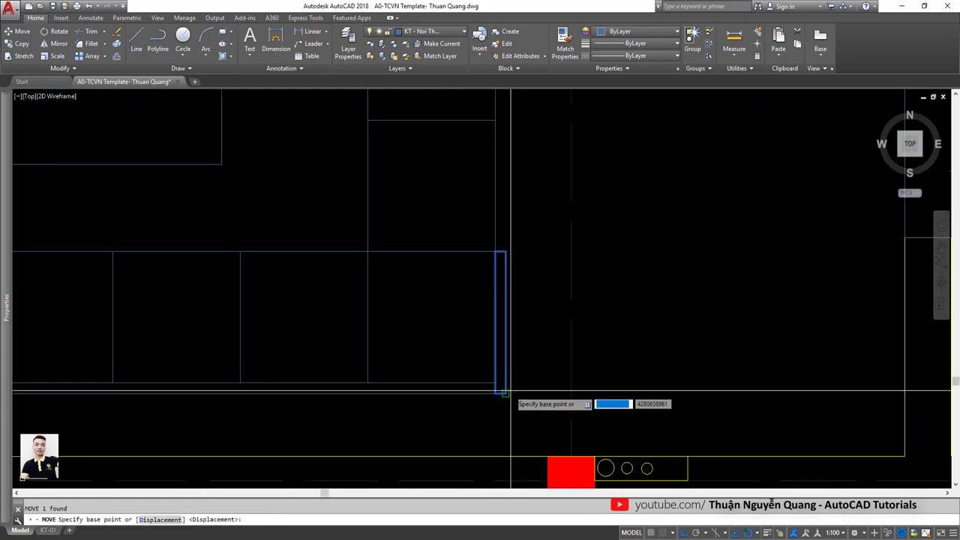
{"action": "left_click", "coordinate": [508, 381]}
{"action": "left_click", "coordinate": [510, 359]}
{"action": "scroll", "coordinate": [510, 358], "scroll_direction": "down", "scroll_amount": 5}
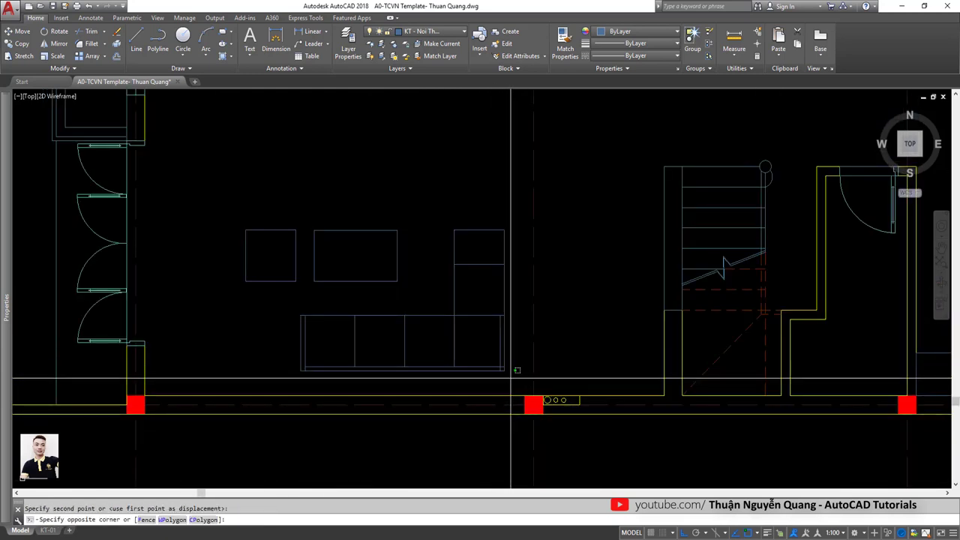
Window-select the sofa row and move it against the living room's lower wall
{"action": "left_click", "coordinate": [508, 375]}
{"action": "left_click", "coordinate": [428, 225]}
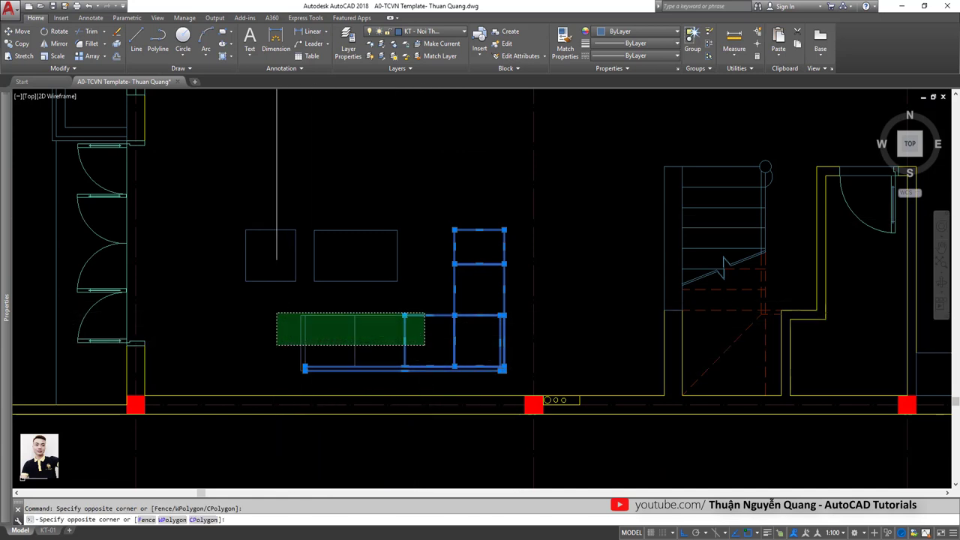
{"action": "left_click", "coordinate": [276, 312]}
{"action": "scroll", "coordinate": [532, 386], "scroll_direction": "up", "scroll_amount": 4}
{"action": "type", "text": "m"}
{"action": "key", "text": "space"}
{"action": "left_click", "coordinate": [460, 347]}
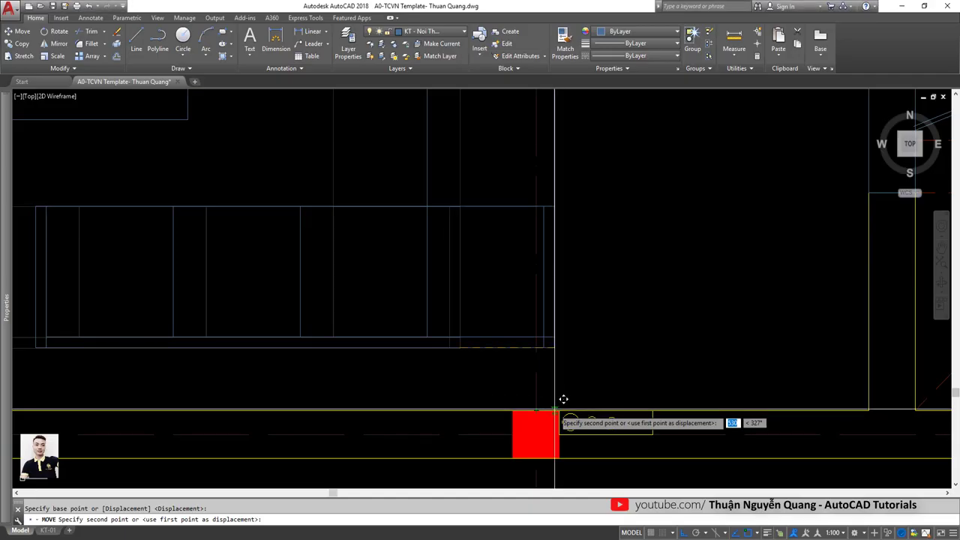
{"action": "left_click", "coordinate": [561, 404]}
{"action": "scroll", "coordinate": [540, 368], "scroll_direction": "down", "scroll_amount": 5}
{"action": "mouse_move", "coordinate": [540, 368]}
{"action": "middle_mouse_down"}
{"action": "mouse_move", "coordinate": [570, 297]}
{"action": "mouse_move", "coordinate": [569, 315]}
{"action": "middle_mouse_up"}
{"action": "scroll", "coordinate": [465, 319], "scroll_direction": "up", "scroll_amount": 3}
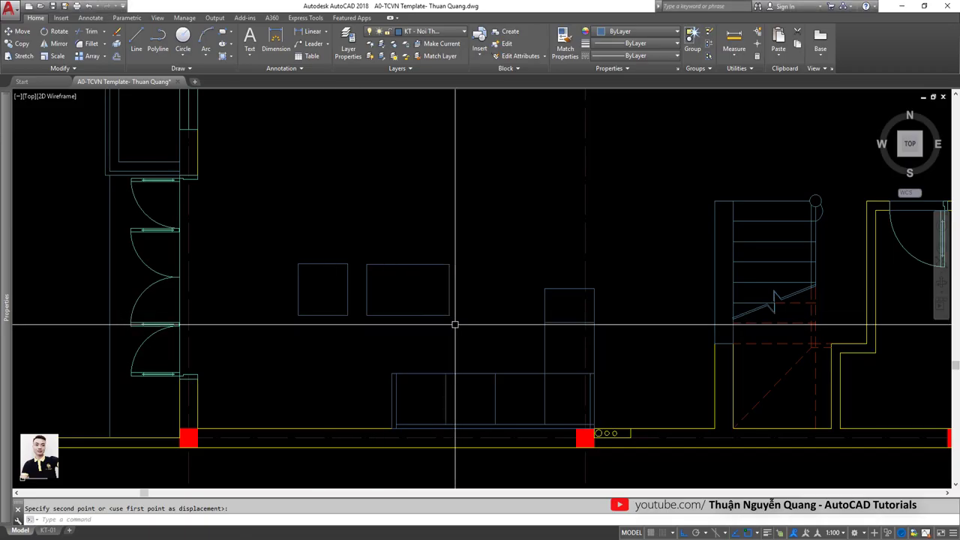
Move the two table rectangles into place with Ortho off (F8)
{"action": "left_click", "coordinate": [482, 332]}
{"action": "left_click", "coordinate": [290, 240]}
{"action": "key", "text": "Return"}
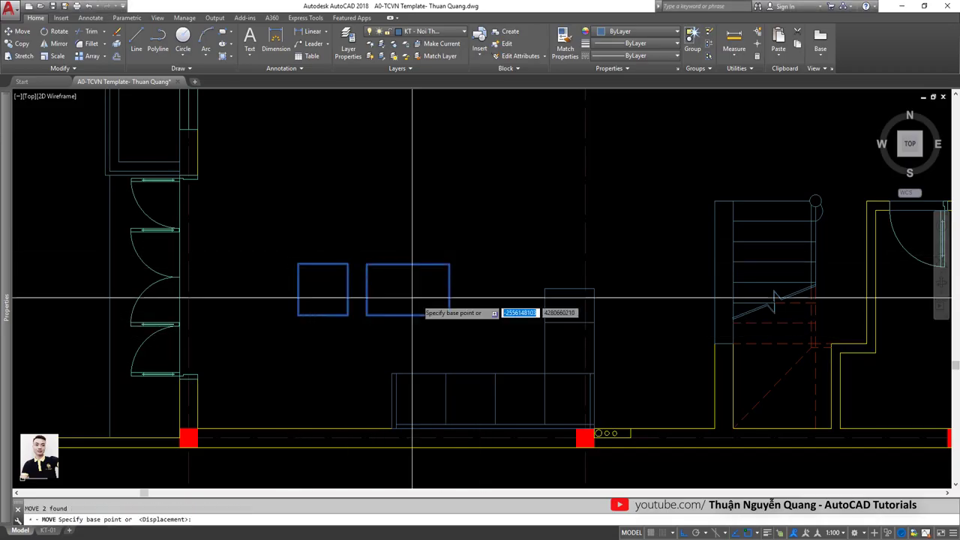
{"action": "left_click", "coordinate": [425, 303]}
{"action": "key", "text": "F8"}
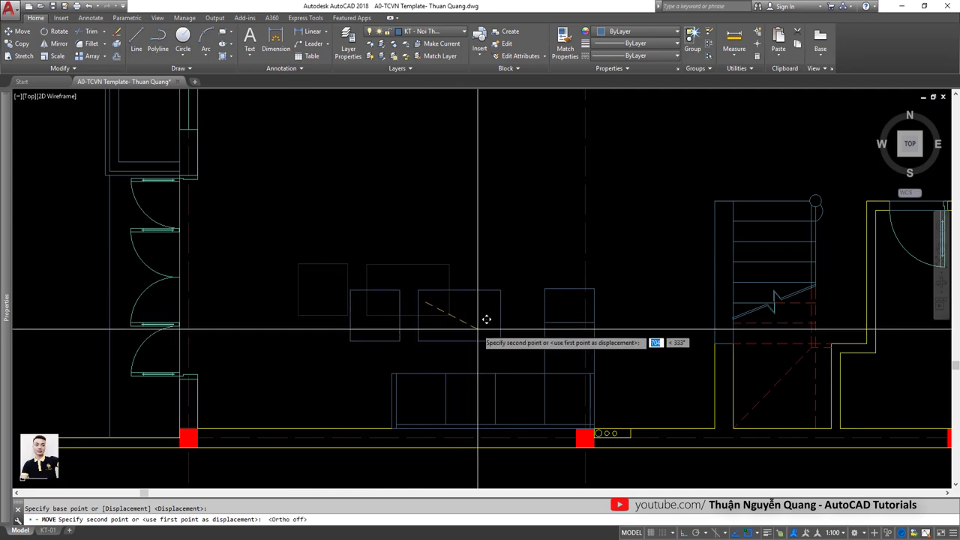
{"action": "left_click", "coordinate": [472, 331]}
{"action": "scroll", "coordinate": [373, 374], "scroll_direction": "up", "scroll_amount": 2}
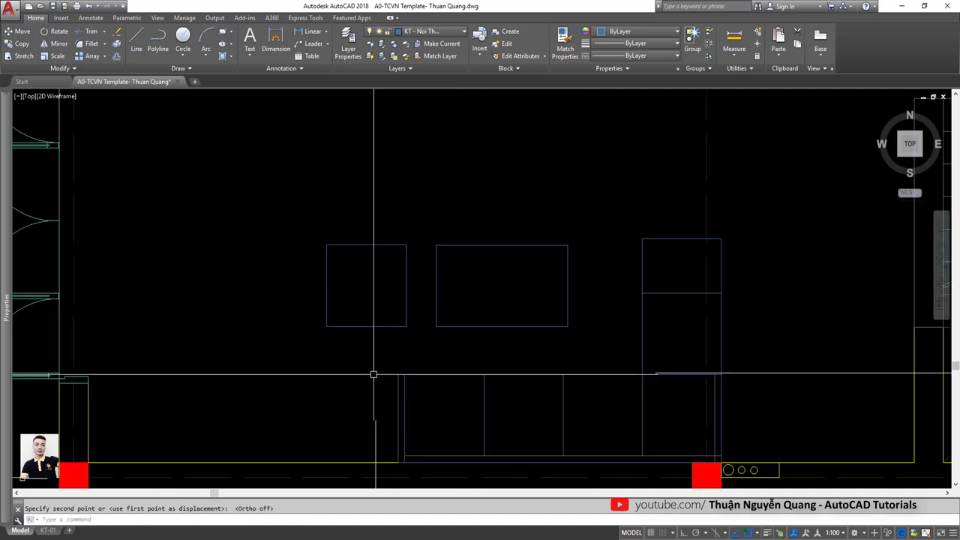
Draw a 400 by 400 stool square and place it beside the sofa's left end
{"action": "type", "text": "rec"}
{"action": "key", "text": "Return"}
{"action": "left_click", "coordinate": [329, 365]}
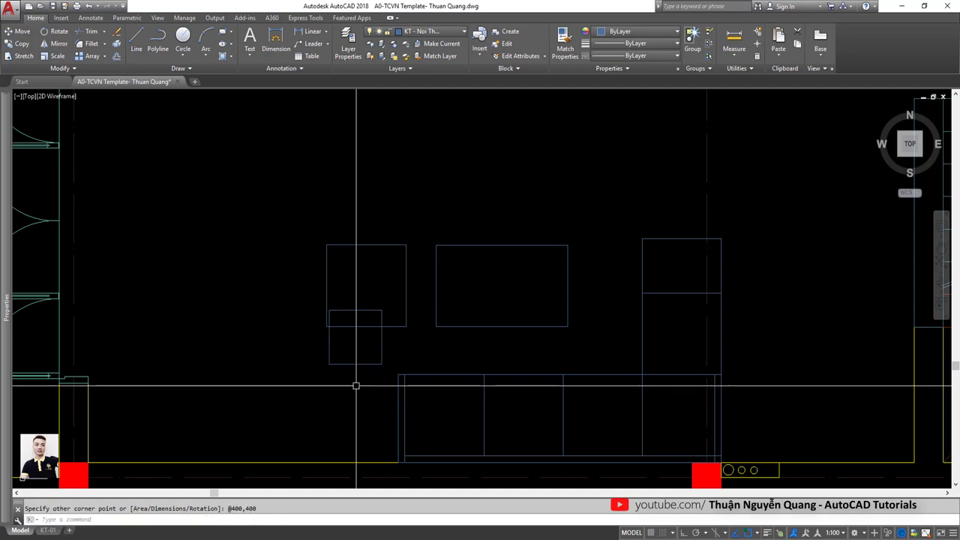
{"action": "key", "text": "Return"}
{"action": "left_click", "coordinate": [355, 365]}
{"action": "type", "text": "m"}
{"action": "key", "text": "Return"}
{"action": "left_click", "coordinate": [366, 341]}
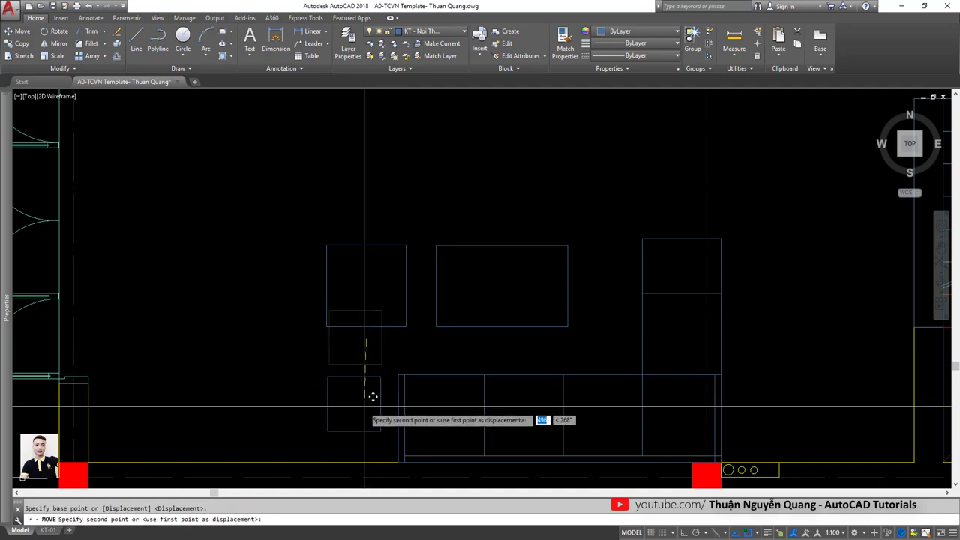
{"action": "left_click", "coordinate": [373, 397]}
{"action": "scroll", "coordinate": [373, 397], "scroll_direction": "down", "scroll_amount": 6}
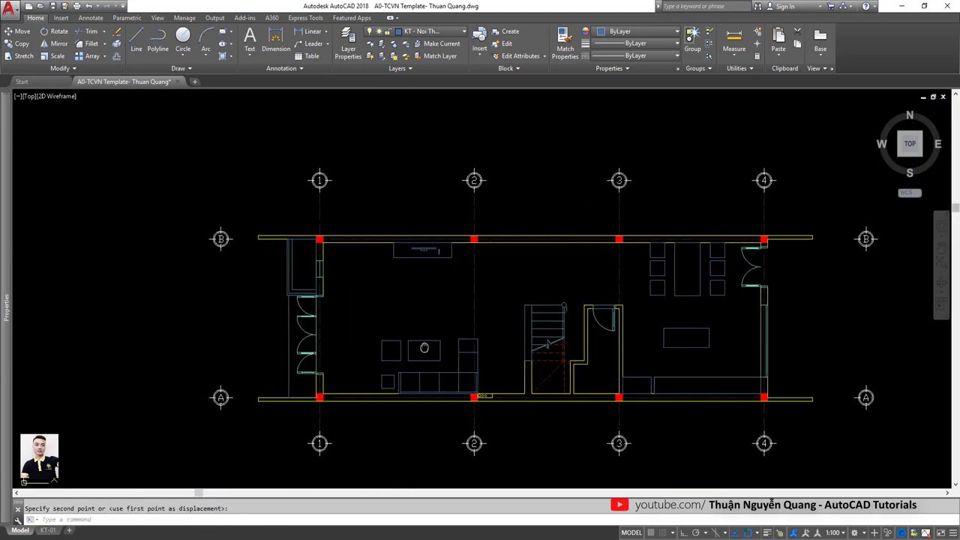
{"action": "key", "text": "alt+Tab"}
Zoom out in Photos to view the full KT-04 plan, then return to AutoCAD
{"action": "scroll", "coordinate": [393, 310], "scroll_direction": "down", "scroll_amount": 2}
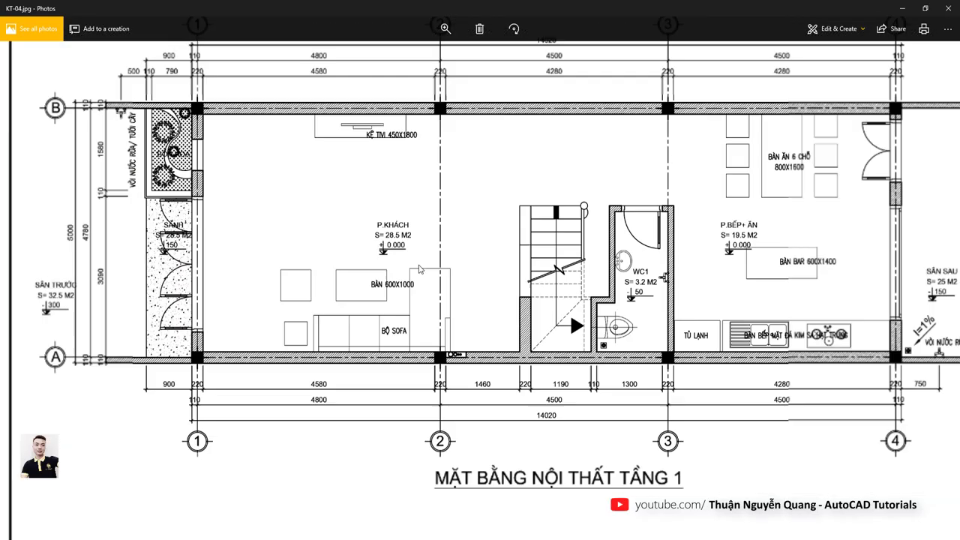
{"action": "scroll", "coordinate": [570, 312], "scroll_direction": "down", "scroll_amount": 2}
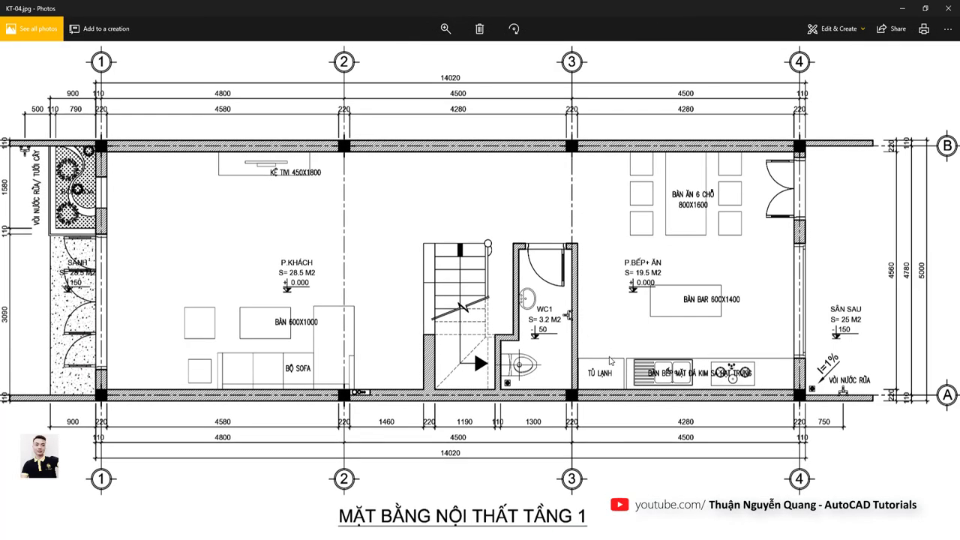
{"action": "scroll", "coordinate": [541, 352], "scroll_direction": "up", "scroll_amount": 1}
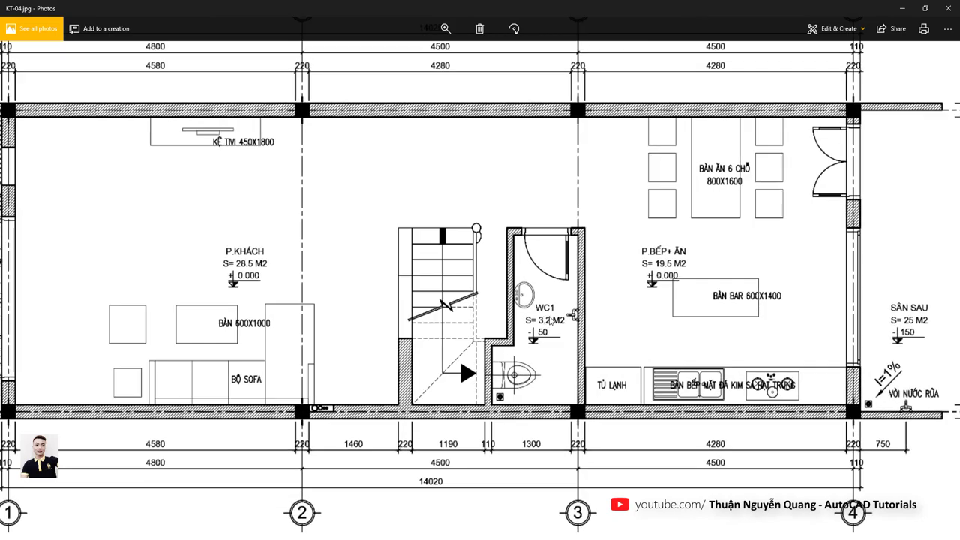
{"action": "scroll", "coordinate": [491, 356], "scroll_direction": "down", "scroll_amount": 1}
{"action": "scroll", "coordinate": [491, 356], "scroll_direction": "down", "scroll_amount": 1}
{"action": "key", "text": "alt+Tab"}
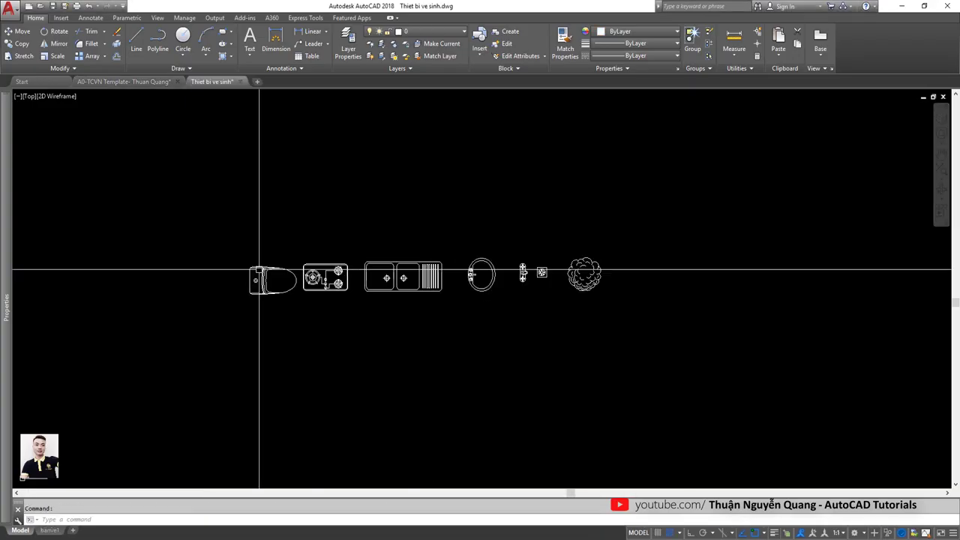
Window-select all seven fixture blocks in Thiet bi ve sinh.dwg, copy them, and switch to the A0-TCVN Template drawing
{"action": "left_click", "coordinate": [259, 270]}
{"action": "scroll", "coordinate": [345, 285], "scroll_direction": "up", "scroll_amount": 3}
{"action": "scroll", "coordinate": [439, 298], "scroll_direction": "down", "scroll_amount": 5}
{"action": "key", "text": "Escape"}
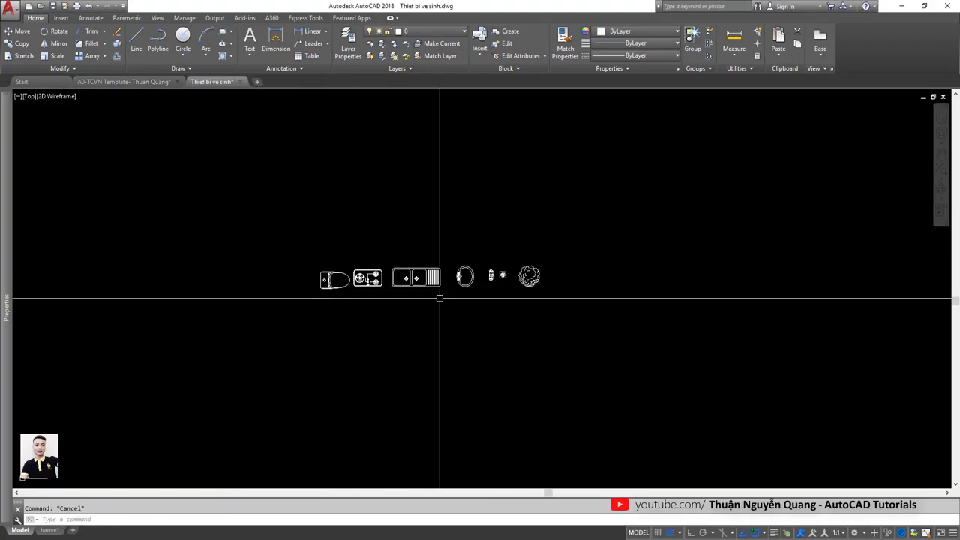
{"action": "left_click", "coordinate": [583, 305]}
{"action": "left_click", "coordinate": [272, 257]}
{"action": "scroll", "coordinate": [450, 277], "scroll_direction": "up", "scroll_amount": 2}
{"action": "left_click", "coordinate": [228, 244]}
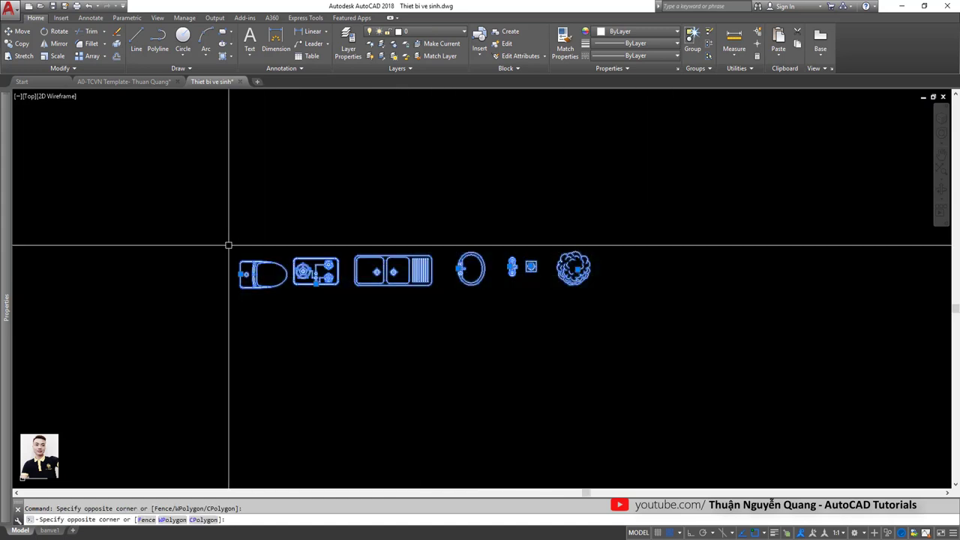
{"action": "left_click", "coordinate": [643, 332]}
{"action": "left_click", "coordinate": [643, 332]}
{"action": "left_click", "coordinate": [343, 246]}
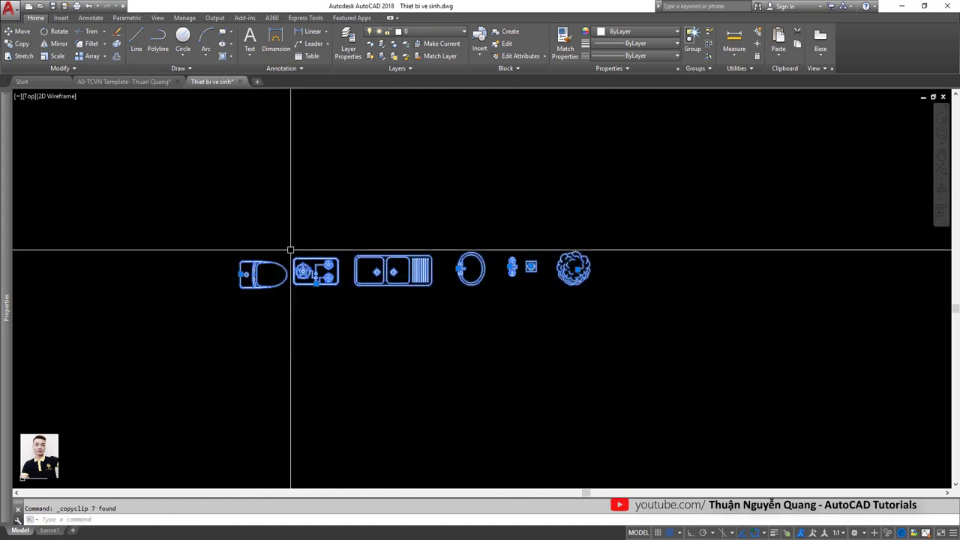
{"action": "left_click", "coordinate": [128, 83]}
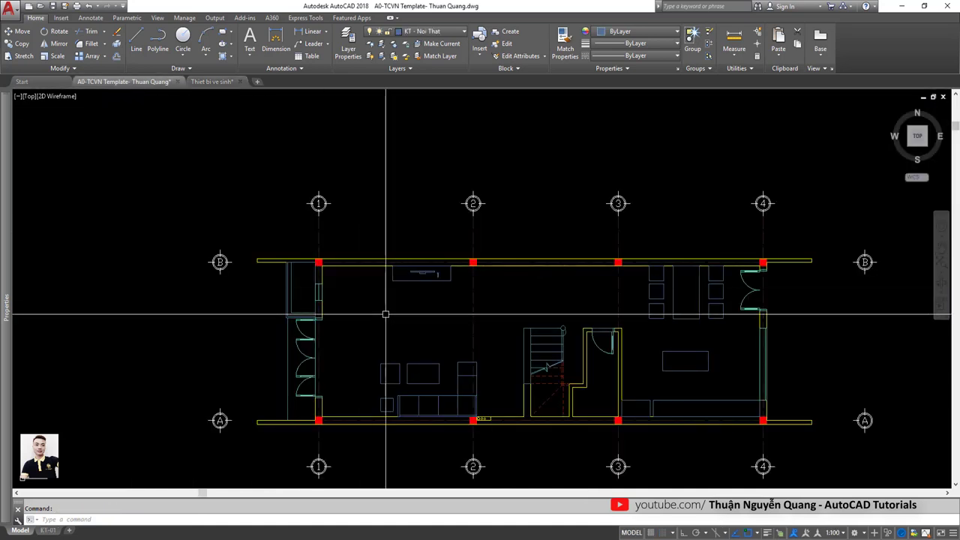
Paste the seven copied fixture blocks into empty space right of the building
{"action": "scroll", "coordinate": [386, 314], "scroll_direction": "down", "scroll_amount": 1}
{"action": "middle_click_drag", "start_coordinate": [493, 342], "coordinate": [467, 385]}
{"action": "key", "text": "ctrl+v"}
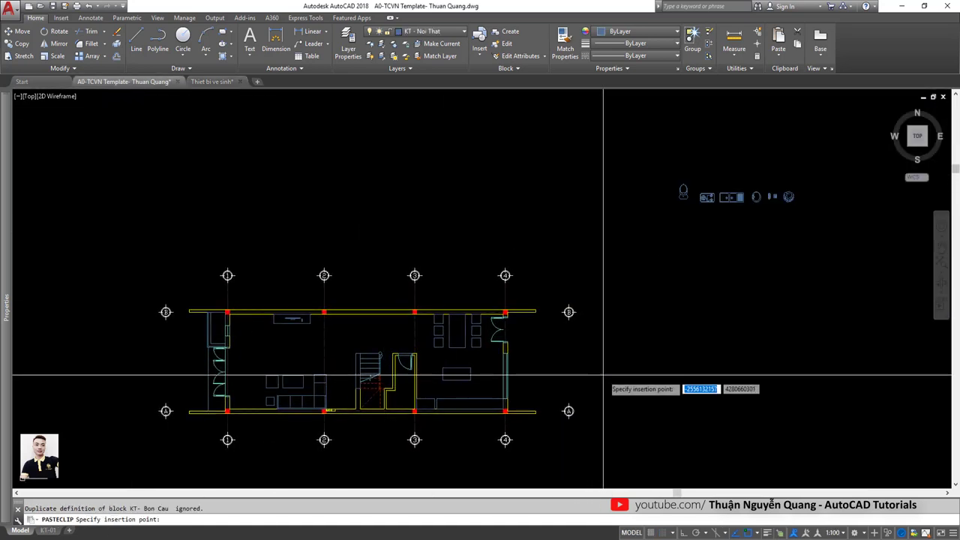
{"action": "left_click", "coordinate": [591, 466]}
Window-select the pasted fixtures and move them closer to the plan
{"action": "left_click", "coordinate": [808, 360]}
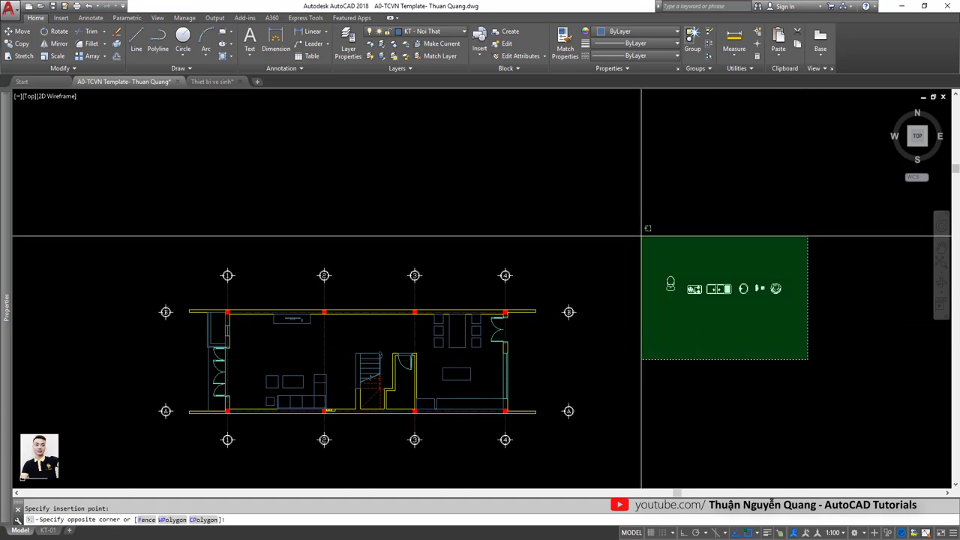
{"action": "left_click", "coordinate": [642, 237]}
{"action": "type", "text": "m"}
{"action": "key", "text": "Return"}
{"action": "left_click", "coordinate": [718, 257]}
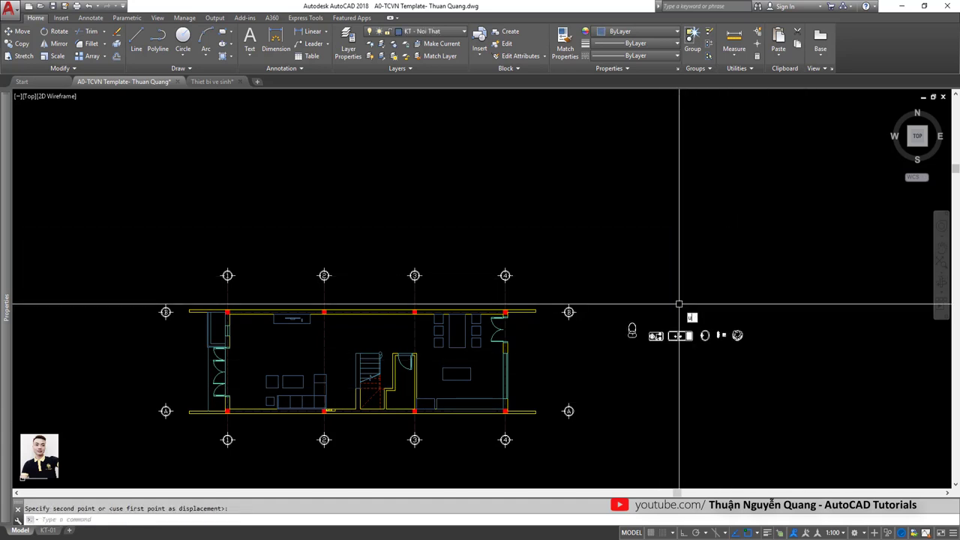
{"action": "left_click", "coordinate": [660, 315]}
Check the Drawing Units settings with UN and close the dialog
{"action": "type", "text": "un"}
{"action": "key", "text": "Return"}
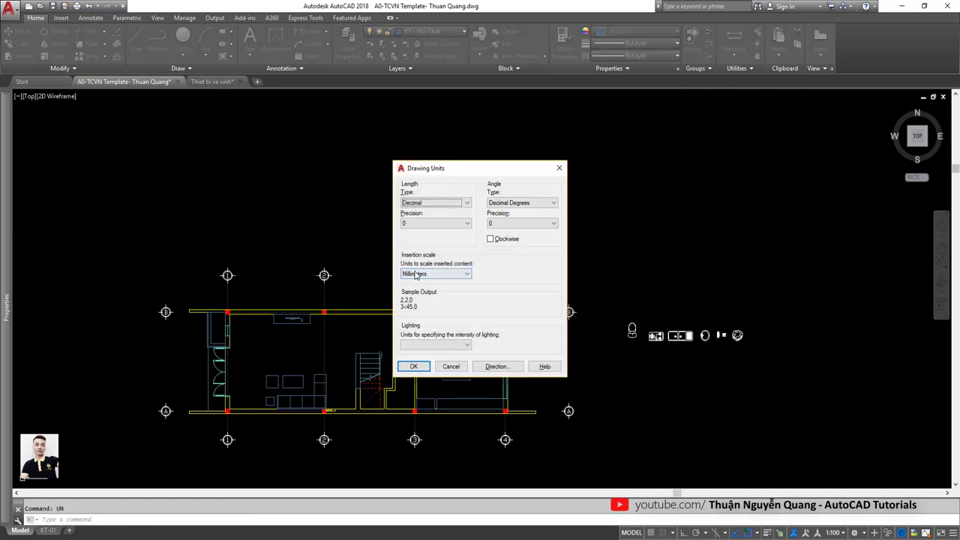
{"action": "key", "text": "Return"}
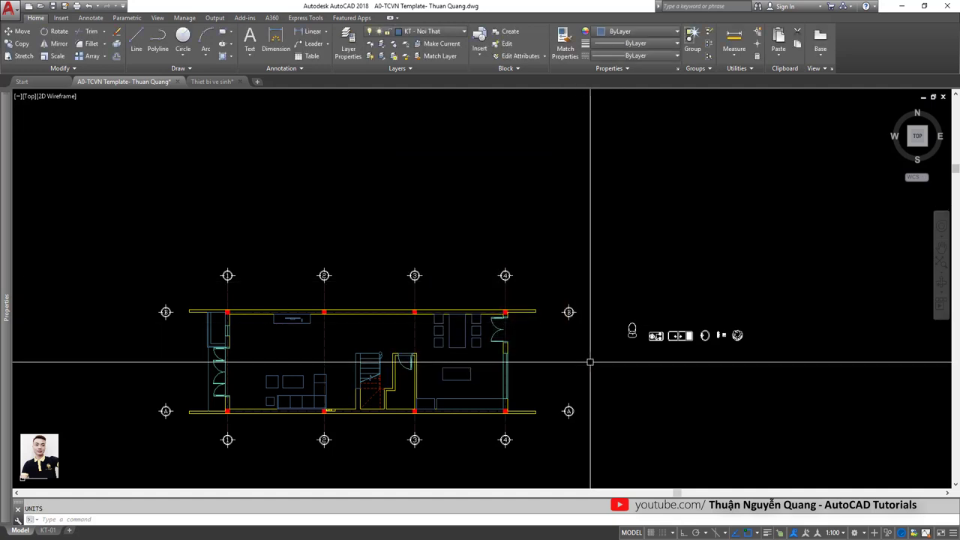
{"action": "scroll", "coordinate": [592, 353], "scroll_direction": "up", "scroll_amount": 2}
{"action": "left_click", "coordinate": [638, 328]}
Move the selected fixtures a little lower beside the building
{"action": "type", "text": "m"}
{"action": "key", "text": "Return"}
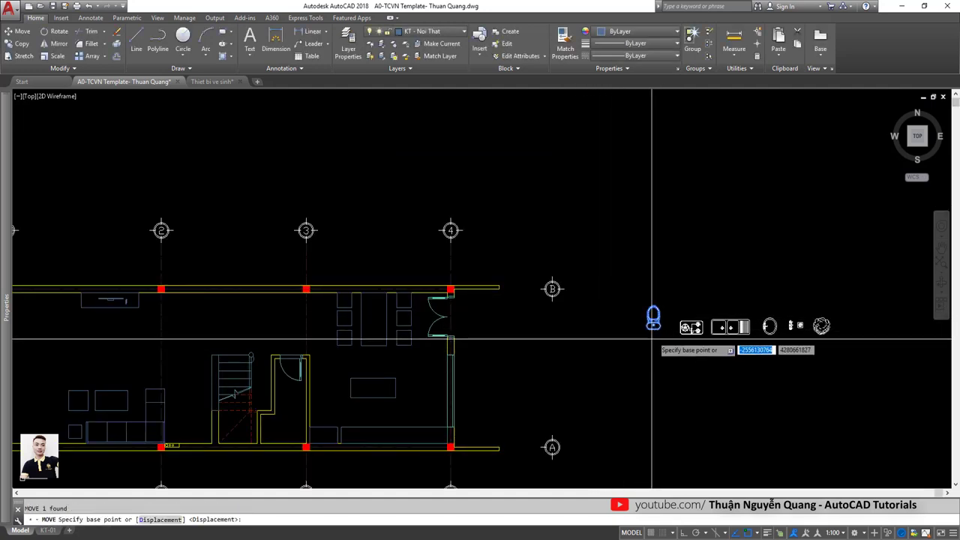
{"action": "left_click", "coordinate": [653, 317]}
{"action": "left_click", "coordinate": [690, 349]}
{"action": "scroll", "coordinate": [690, 349], "scroll_direction": "up", "scroll_amount": 3}
{"action": "middle_click_drag", "start_coordinate": [884, 364], "coordinate": [677, 364]}
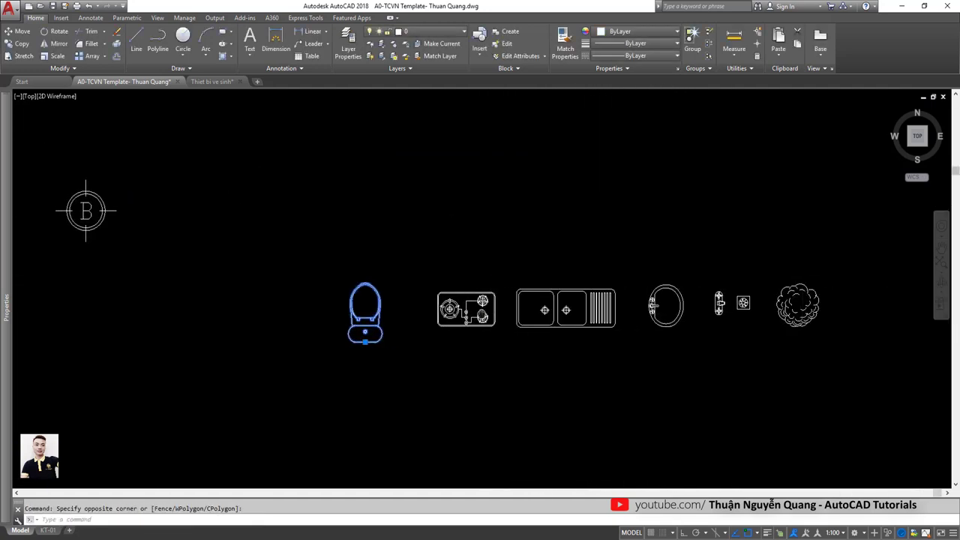
Put all seven fixture blocks on the KT - Noi That layer
{"action": "key", "text": "Escape"}
{"action": "left_click", "coordinate": [695, 344]}
{"action": "left_click", "coordinate": [310, 278]}
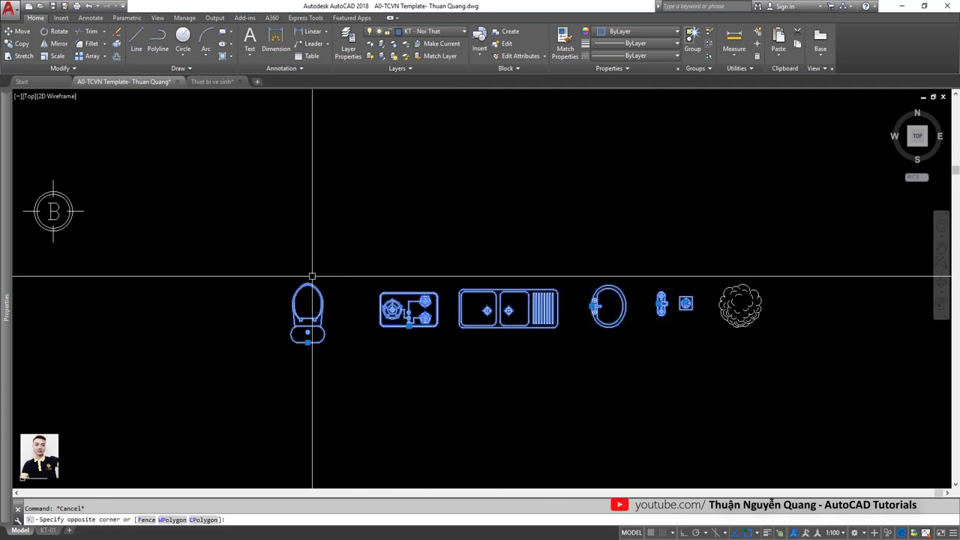
{"action": "left_click", "coordinate": [412, 32]}
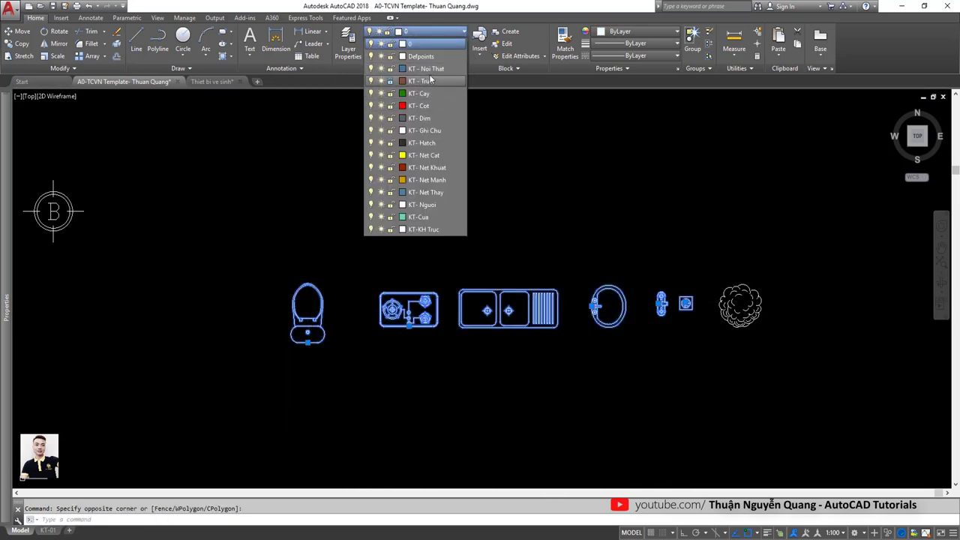
{"action": "left_click", "coordinate": [426, 68]}
{"action": "key", "text": "Escape"}
{"action": "scroll", "coordinate": [480, 298], "scroll_direction": "down", "scroll_amount": 4}
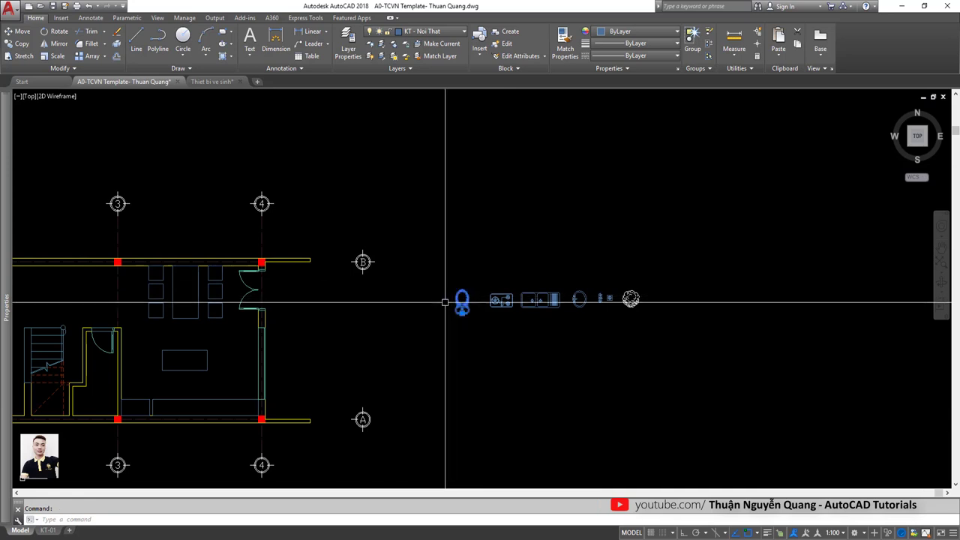
{"action": "key", "text": "Escape"}
Move the toilet block inside the WC room
{"action": "key", "text": "Return"}
{"action": "left_click", "coordinate": [460, 306]}
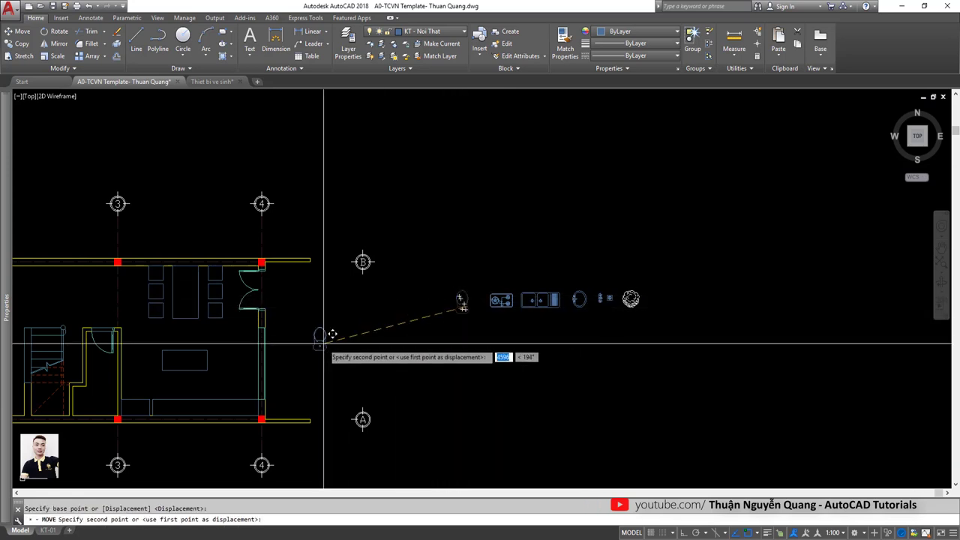
{"action": "scroll", "coordinate": [525, 352], "scroll_direction": "up", "scroll_amount": 3}
{"action": "scroll", "coordinate": [420, 386], "scroll_direction": "up", "scroll_amount": 2}
{"action": "left_click", "coordinate": [411, 396]}
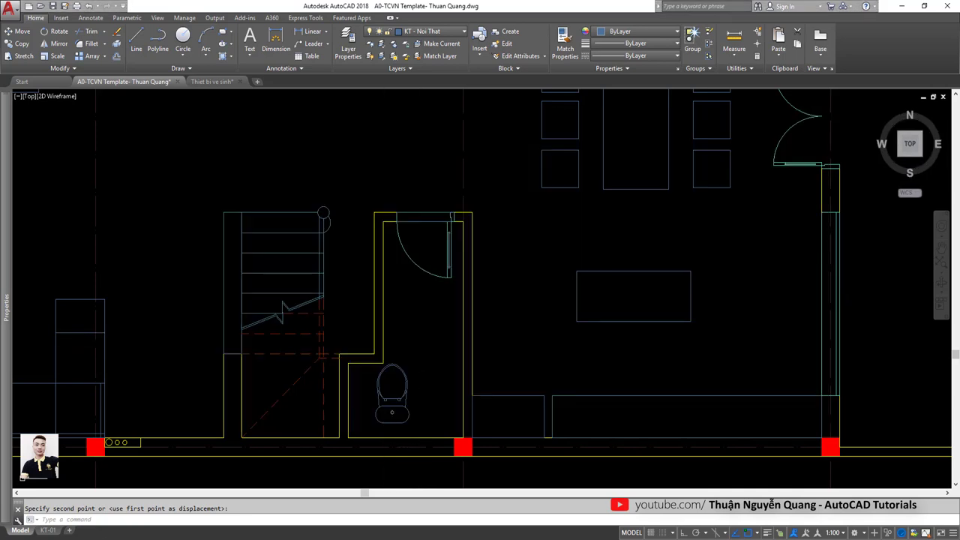
Close the Thiet bi ve sinh fixtures drawing and bring up the KT-04 reference
{"action": "left_click", "coordinate": [238, 82]}
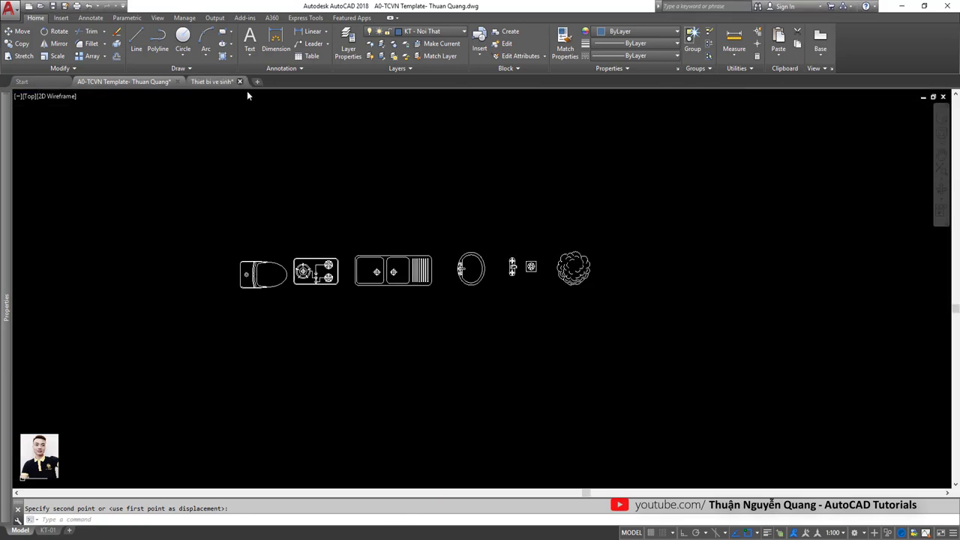
{"action": "left_click", "coordinate": [511, 300]}
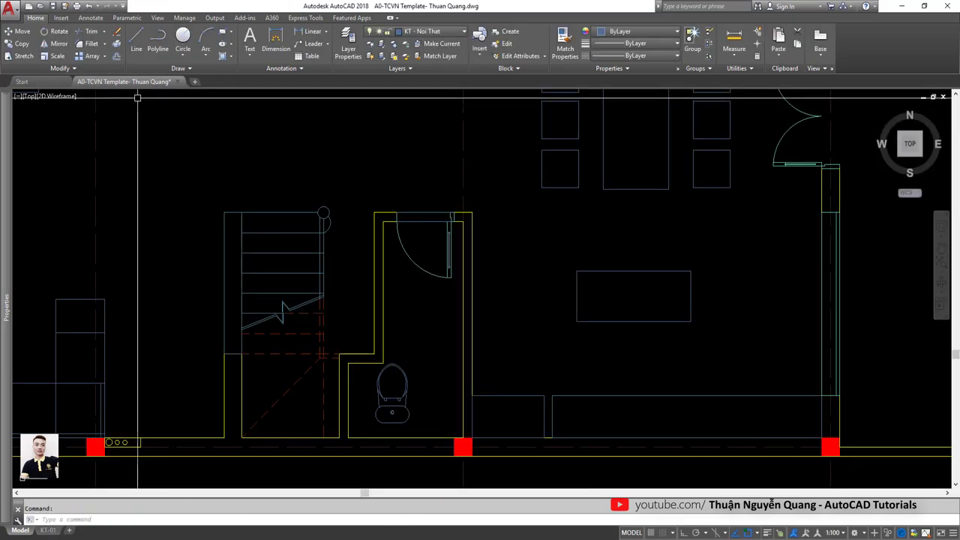
{"action": "key", "text": "alt+Tab"}
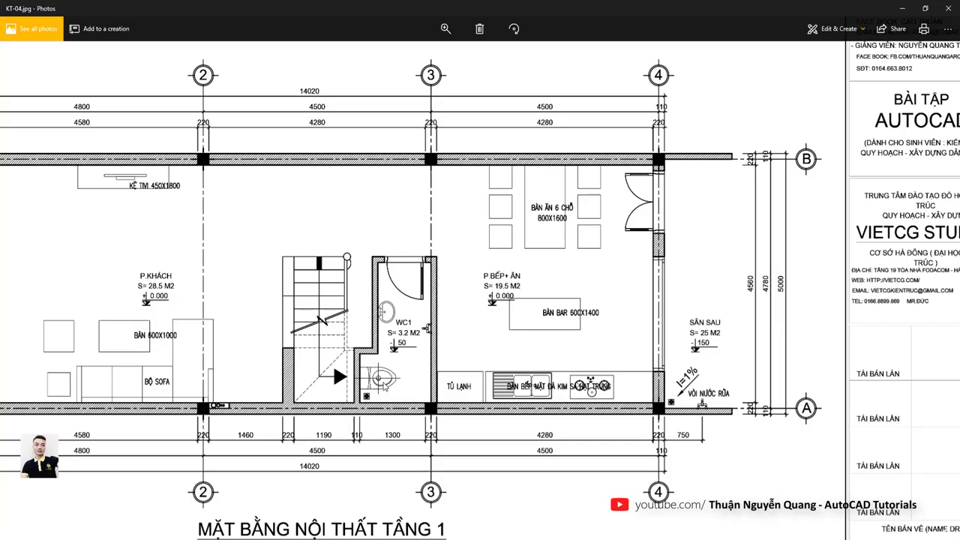
Rotate the WC toilet by -90 degrees about its own position
{"action": "key", "text": "alt+Tab"}
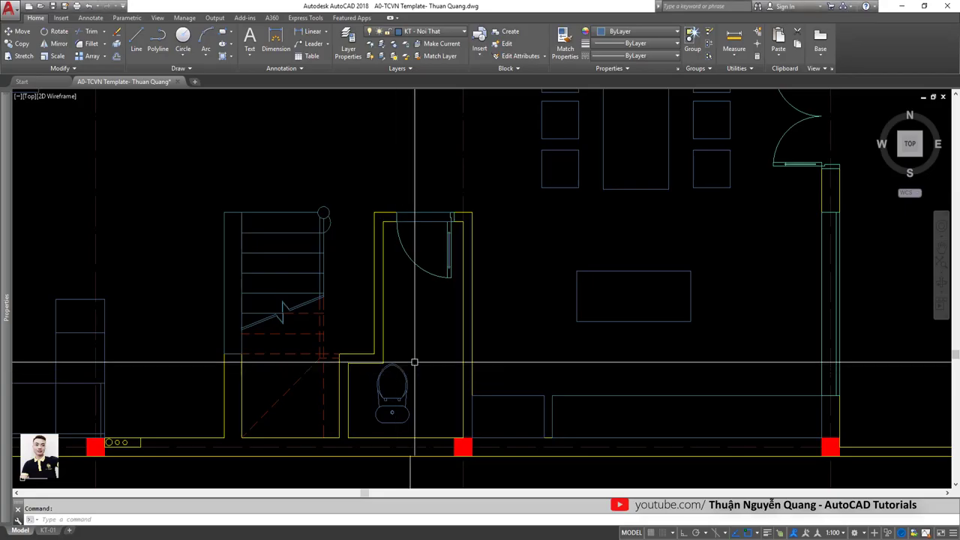
{"action": "scroll", "coordinate": [390, 390], "scroll_direction": "up", "scroll_amount": 2}
{"action": "left_click", "coordinate": [400, 403]}
{"action": "type", "text": "o"}
{"action": "key", "text": "Return"}
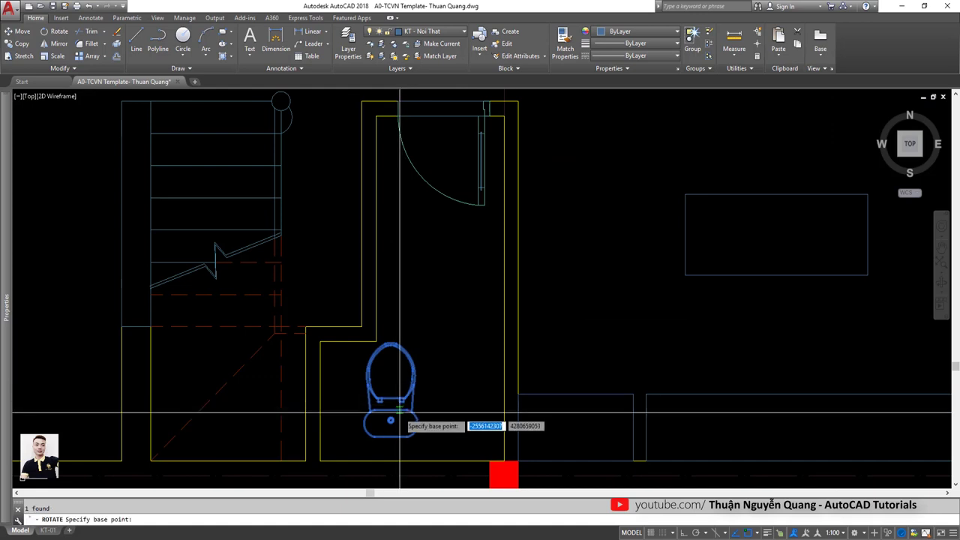
{"action": "left_click", "coordinate": [399, 411]}
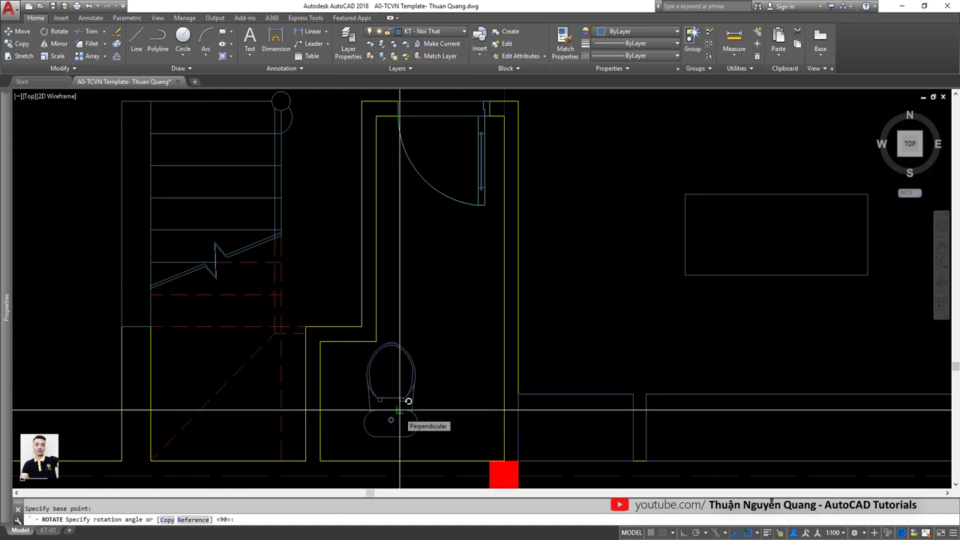
{"action": "type", "text": "-90"}
{"action": "key", "text": "Return"}
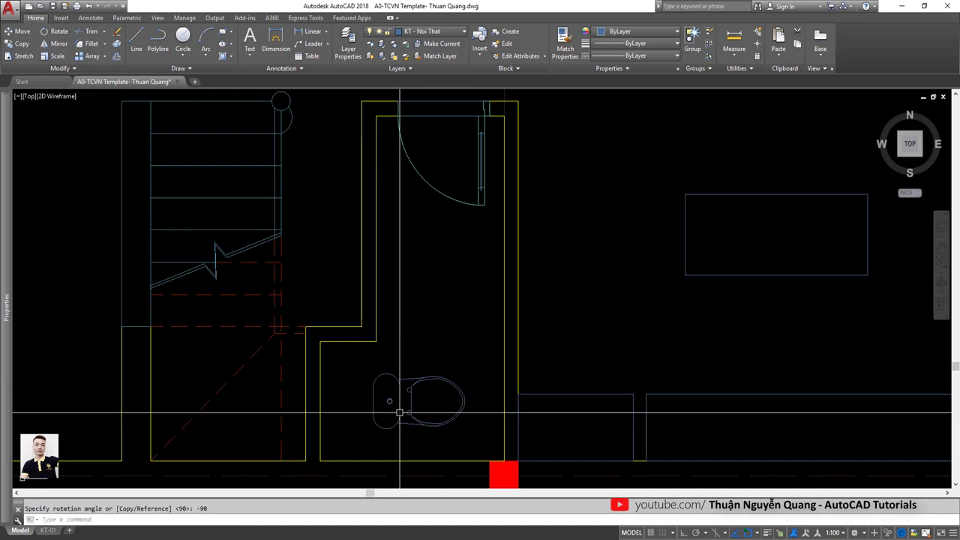
Start moving the rotated toilet toward the WC's left wall
{"action": "left_click", "coordinate": [397, 407]}
{"action": "type", "text": "m"}
{"action": "key", "text": "Return"}
{"action": "left_click", "coordinate": [375, 403]}
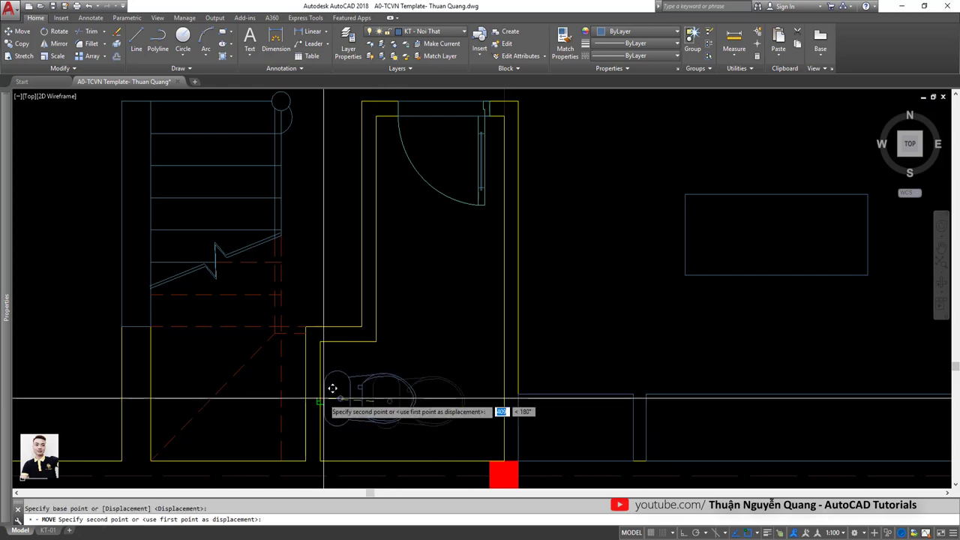
{"action": "middle_click_drag", "start_coordinate": [320, 401], "coordinate": [392, 381]}
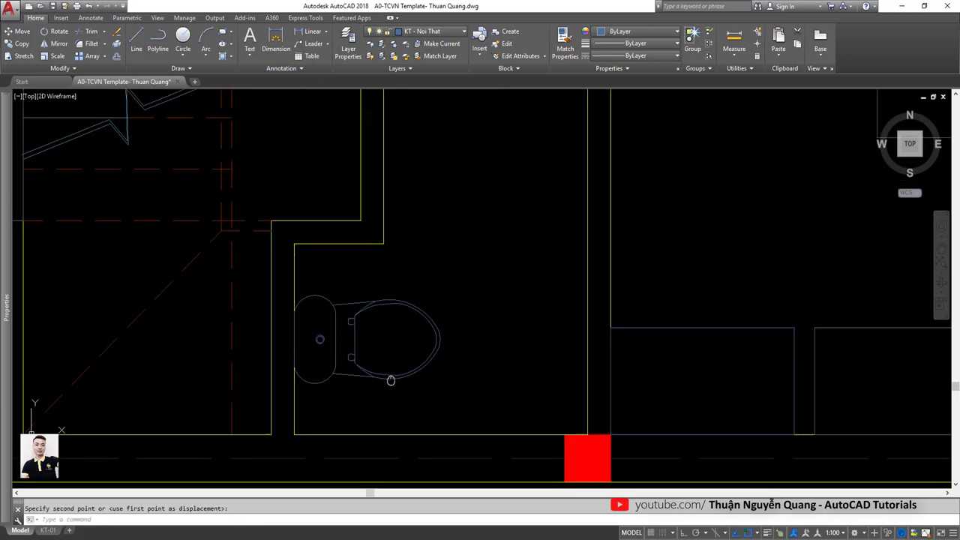
{"action": "scroll", "coordinate": [343, 368], "scroll_direction": "down", "scroll_amount": 5}
{"action": "scroll", "coordinate": [619, 332], "scroll_direction": "down", "scroll_amount": 4}
{"action": "scroll", "coordinate": [709, 303], "scroll_direction": "up", "scroll_amount": 3}
Set the toilet against the WC's left wall, then cancel a started copy
{"action": "left_click", "coordinate": [720, 307]}
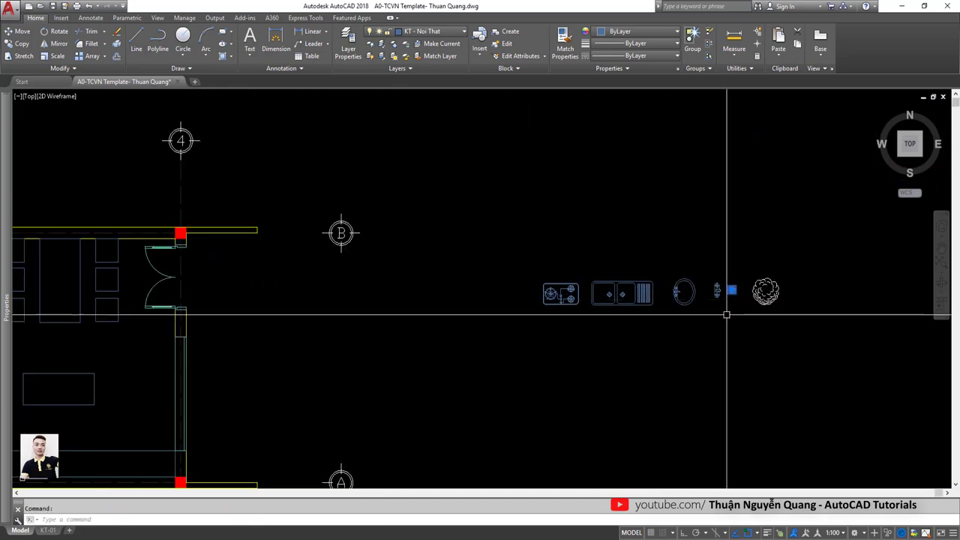
{"action": "type", "text": "co"}
{"action": "key", "text": "Return"}
{"action": "left_click", "coordinate": [735, 289]}
{"action": "middle_click_drag", "start_coordinate": [257, 397], "coordinate": [649, 282]}
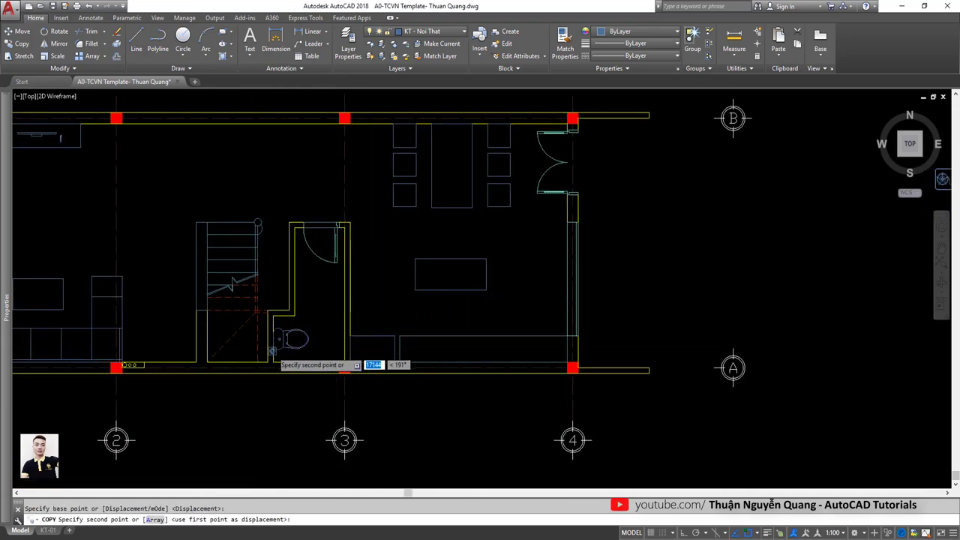
{"action": "scroll", "coordinate": [277, 349], "scroll_direction": "up", "scroll_amount": 8}
{"action": "scroll", "coordinate": [324, 377], "scroll_direction": "down", "scroll_amount": 2}
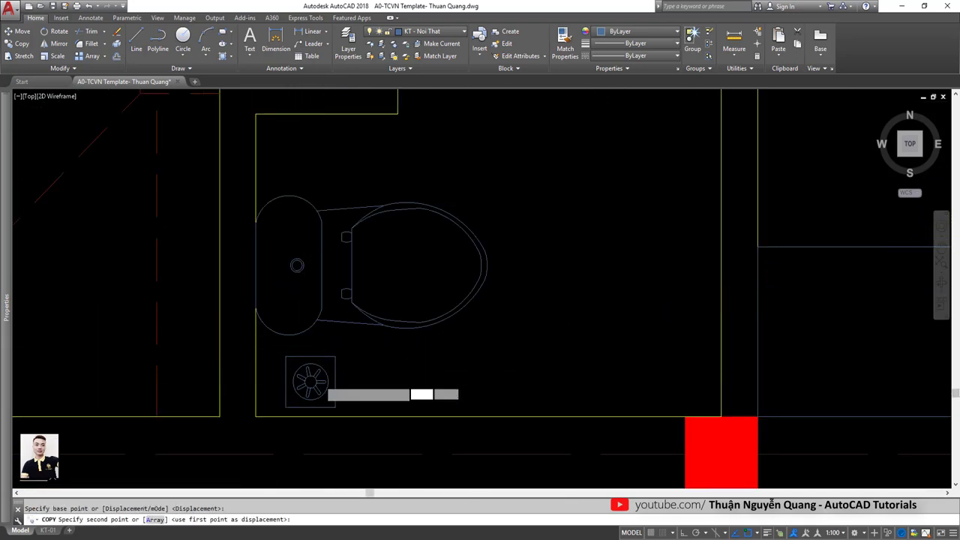
{"action": "key", "text": "Escape"}
{"action": "scroll", "coordinate": [324, 377], "scroll_direction": "down", "scroll_amount": 6}
{"action": "scroll", "coordinate": [341, 363], "scroll_direction": "up", "scroll_amount": 8}
{"action": "type", "text": "sc"}
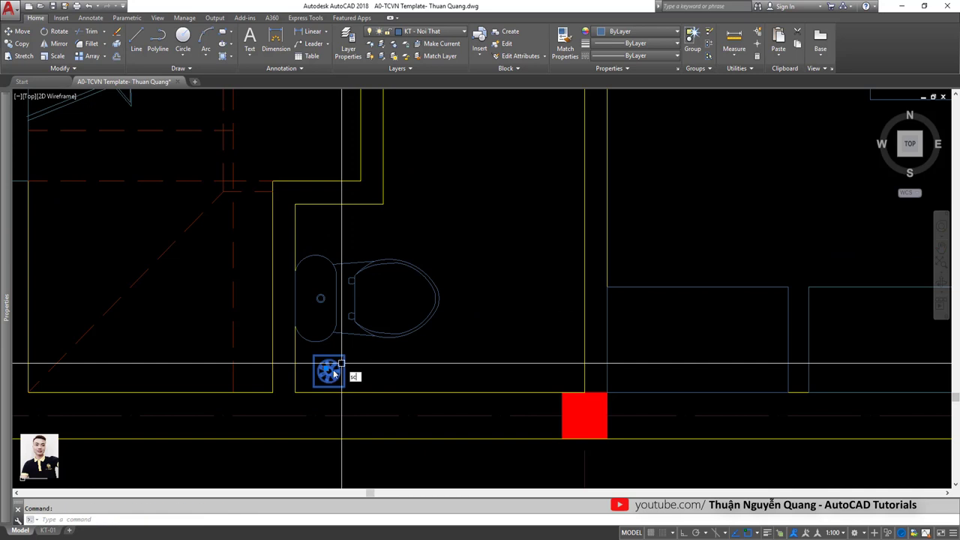
Scale the floor drain beside the toilet with factor .5 and view KT-04.jpg
{"action": "key", "text": "Return"}
{"action": "scroll", "coordinate": [330, 372], "scroll_direction": "up", "scroll_amount": 2}
{"action": "scroll", "coordinate": [327, 371], "scroll_direction": "up", "scroll_amount": 2}
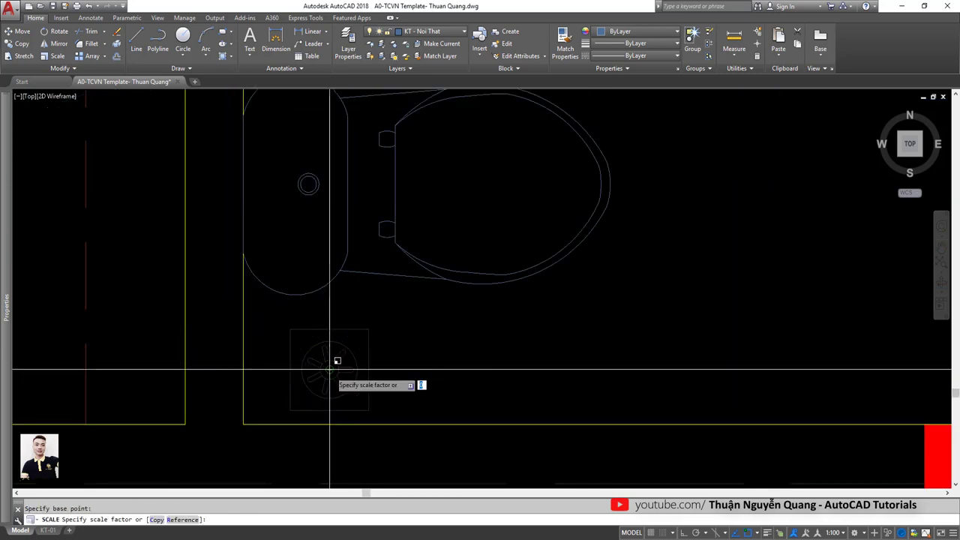
{"action": "type", "text": "0.5"}
{"action": "key", "text": "Return"}
{"action": "scroll", "coordinate": [330, 368], "scroll_direction": "down", "scroll_amount": 2}
{"action": "scroll", "coordinate": [330, 368], "scroll_direction": "down", "scroll_amount": 3}
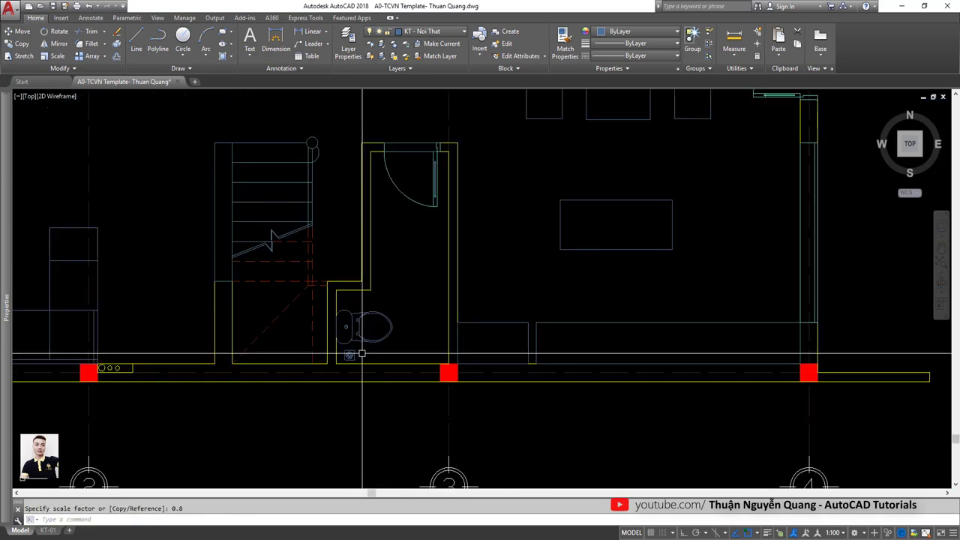
{"action": "scroll", "coordinate": [330, 368], "scroll_direction": "down", "scroll_amount": 2}
{"action": "key", "text": "alt+Tab"}
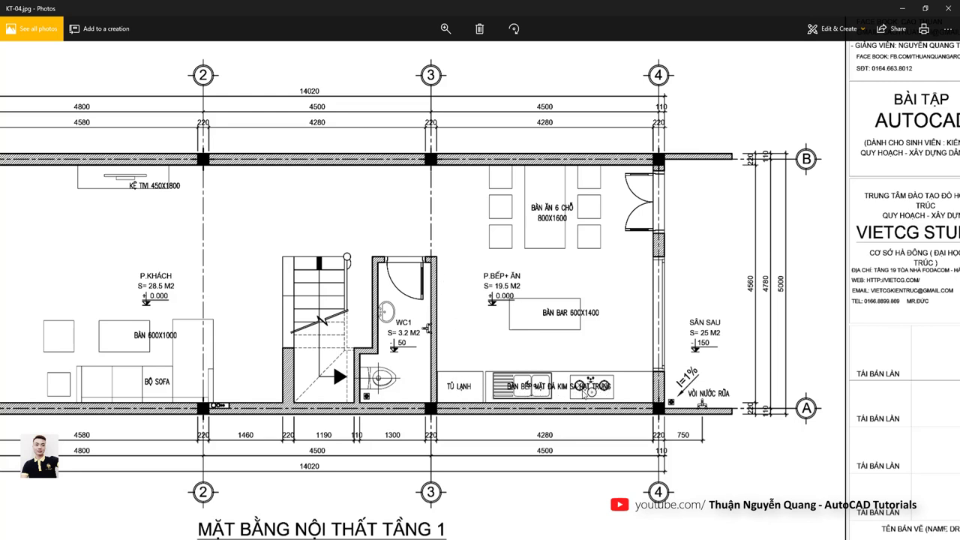
Copy the gas stove and double sink onto the kitchen counter along the rear wall
{"action": "key", "text": "alt+Tab"}
{"action": "scroll", "coordinate": [435, 360], "scroll_direction": "down", "scroll_amount": 3}
{"action": "scroll", "coordinate": [602, 322], "scroll_direction": "up", "scroll_amount": 4}
{"action": "left_click", "coordinate": [540, 251]}
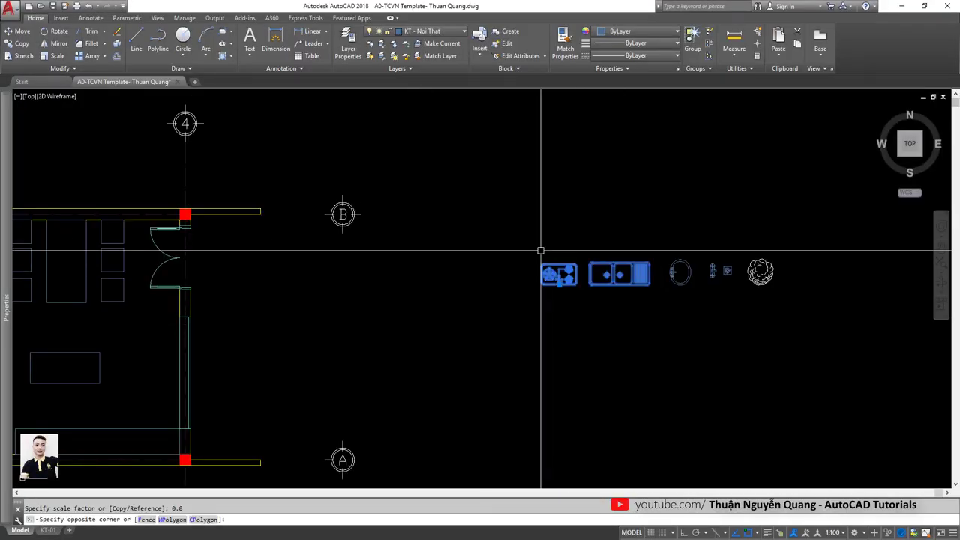
{"action": "type", "text": "co"}
{"action": "key", "text": "Return"}
{"action": "left_click", "coordinate": [574, 278]}
{"action": "scroll", "coordinate": [377, 382], "scroll_direction": "up", "scroll_amount": 3}
{"action": "scroll", "coordinate": [448, 369], "scroll_direction": "up", "scroll_amount": 3}
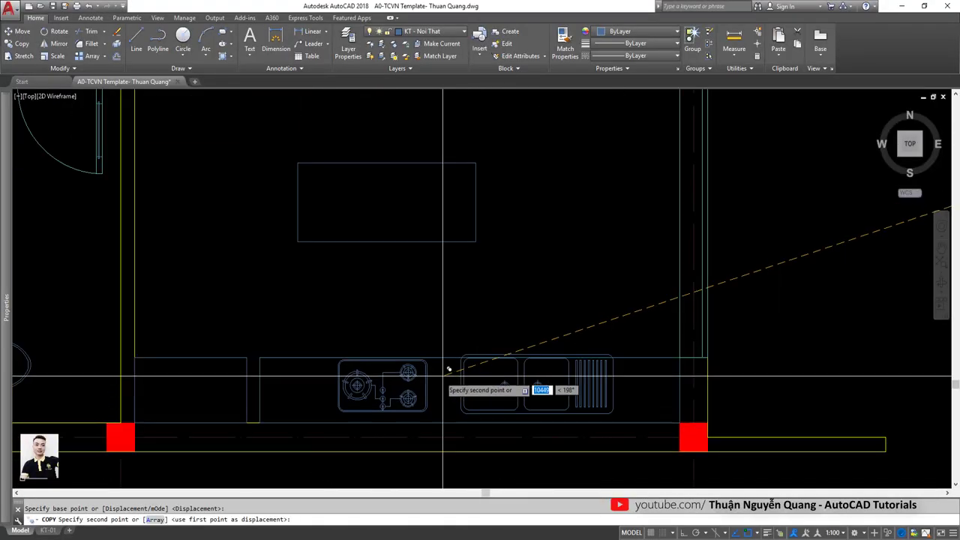
{"action": "left_click", "coordinate": [422, 383]}
{"action": "key", "text": "Escape"}
Check the kitchen counter outline, then open Layer Properties Manager with LA
{"action": "left_click", "coordinate": [419, 358]}
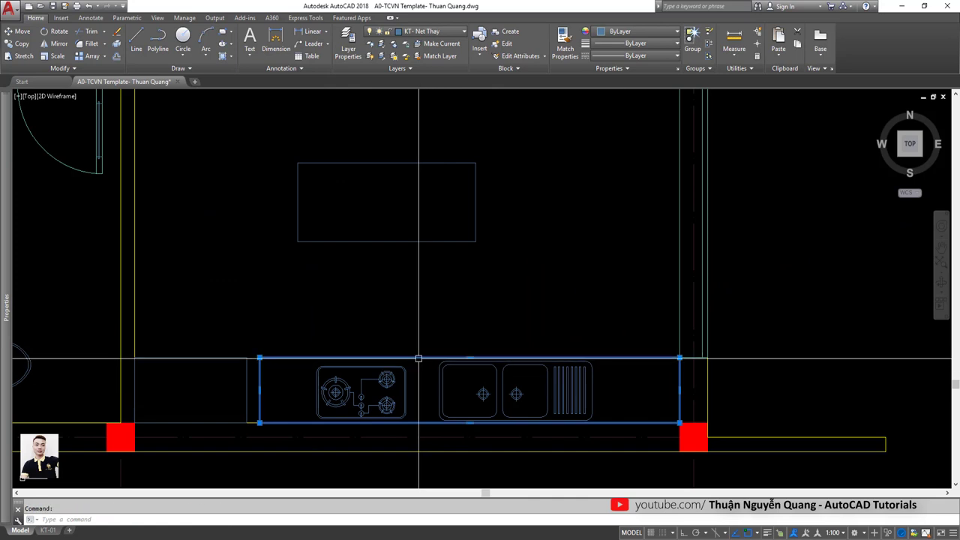
{"action": "key", "text": "Escape"}
{"action": "middle_click_drag", "start_coordinate": [336, 395], "coordinate": [460, 310]}
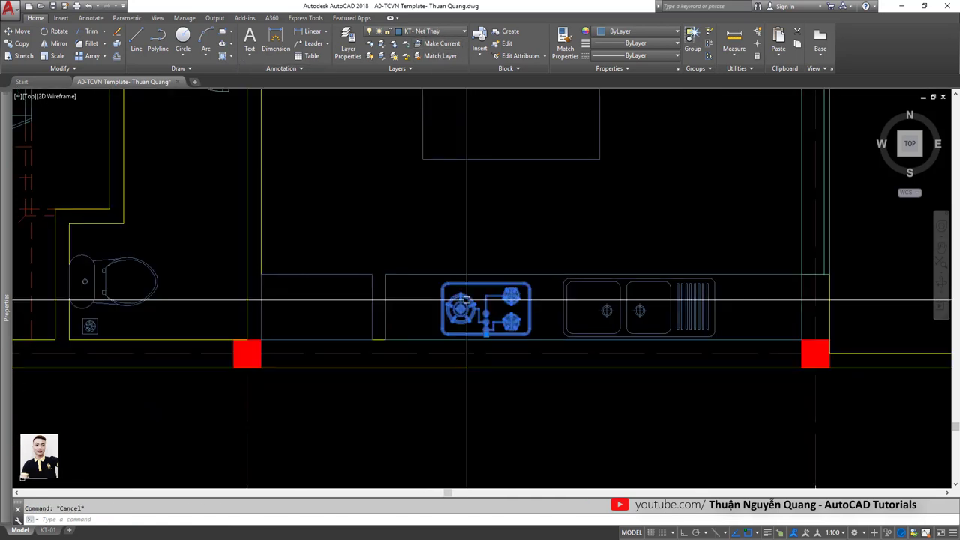
{"action": "scroll", "coordinate": [488, 315], "scroll_direction": "down", "scroll_amount": 2}
{"action": "scroll", "coordinate": [491, 315], "scroll_direction": "up", "scroll_amount": 2}
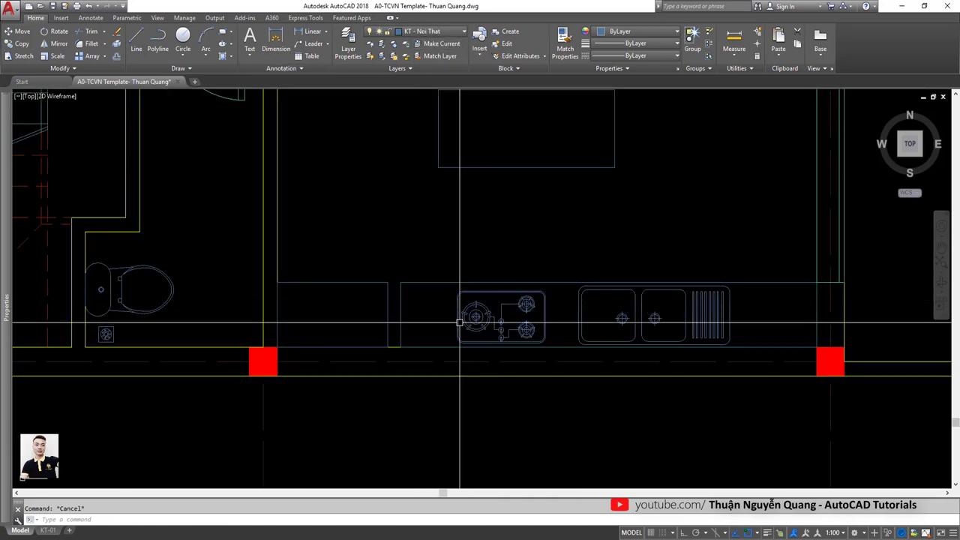
{"action": "scroll", "coordinate": [490, 315], "scroll_direction": "down", "scroll_amount": 2}
{"action": "middle_click_drag", "start_coordinate": [491, 310], "coordinate": [550, 367]}
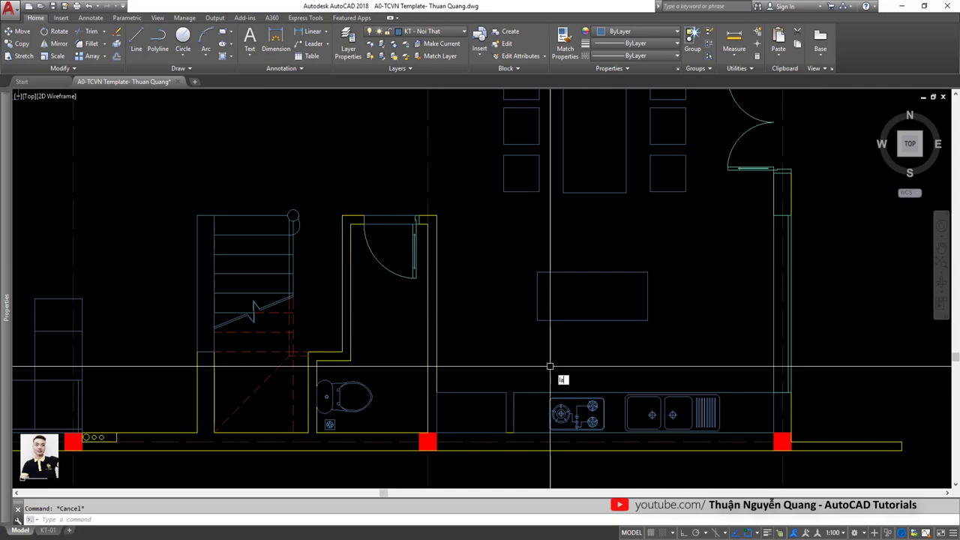
{"action": "type", "text": "la"}
{"action": "key", "text": "space"}
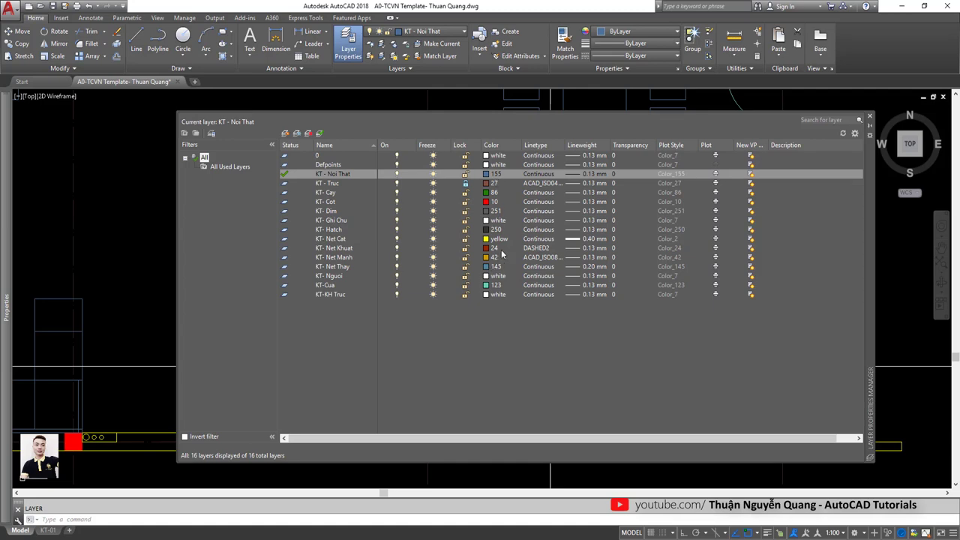
Give the KT - Net Thay layer colour index 133 and close Layer Properties Manager
{"action": "left_click", "coordinate": [495, 266]}
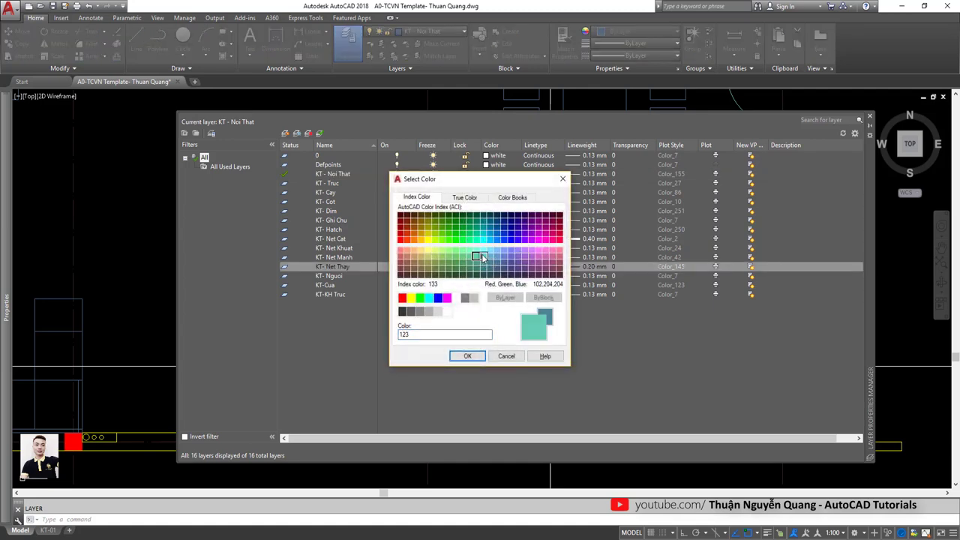
{"action": "key", "text": "Return"}
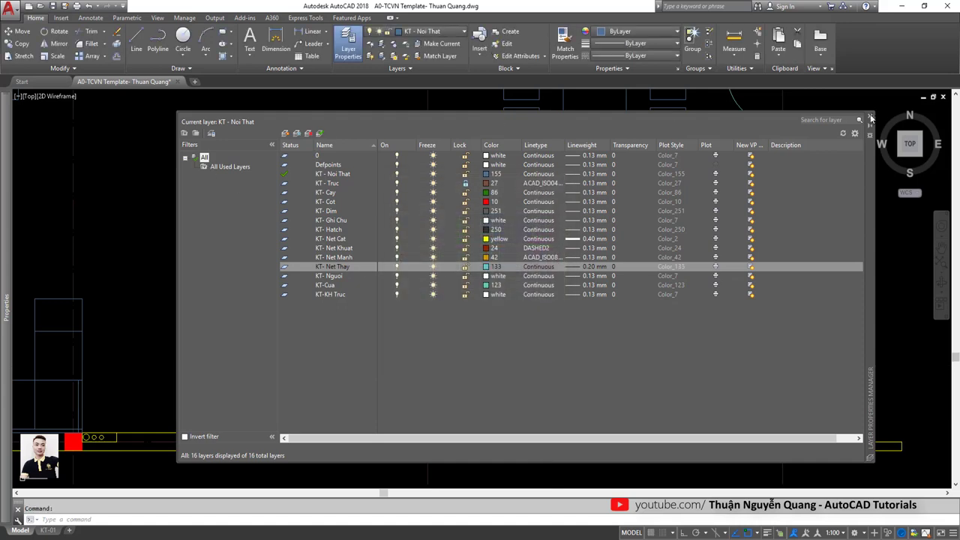
{"action": "left_click", "coordinate": [869, 117]}
{"action": "scroll", "coordinate": [604, 272], "scroll_direction": "down", "scroll_amount": 4}
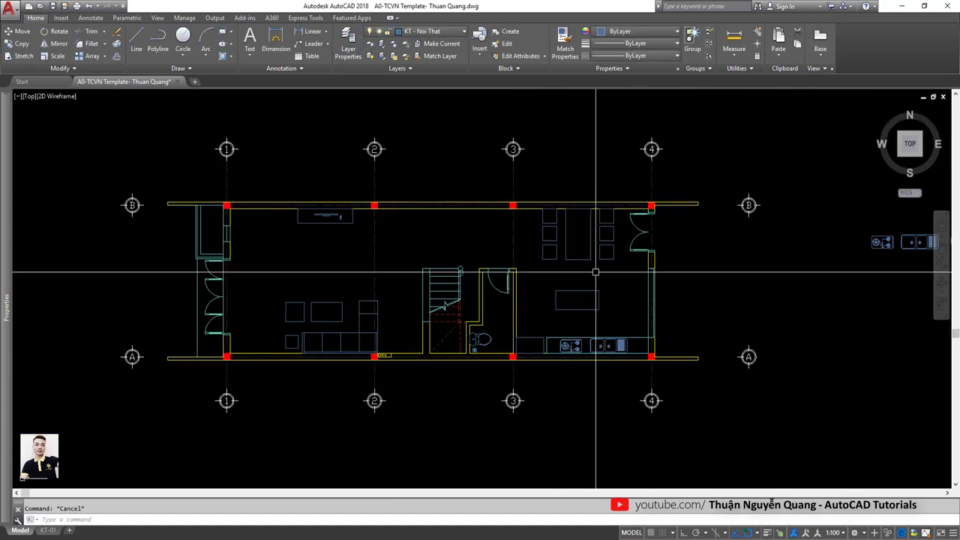
Select the kitchen fixtures and compare them with the KT-04 reference plan
{"action": "scroll", "coordinate": [592, 285], "scroll_direction": "up", "scroll_amount": 2}
{"action": "scroll", "coordinate": [581, 315], "scroll_direction": "up", "scroll_amount": 1}
{"action": "scroll", "coordinate": [578, 322], "scroll_direction": "up", "scroll_amount": 2}
{"action": "scroll", "coordinate": [615, 342], "scroll_direction": "up", "scroll_amount": 2}
{"action": "left_click", "coordinate": [620, 345]}
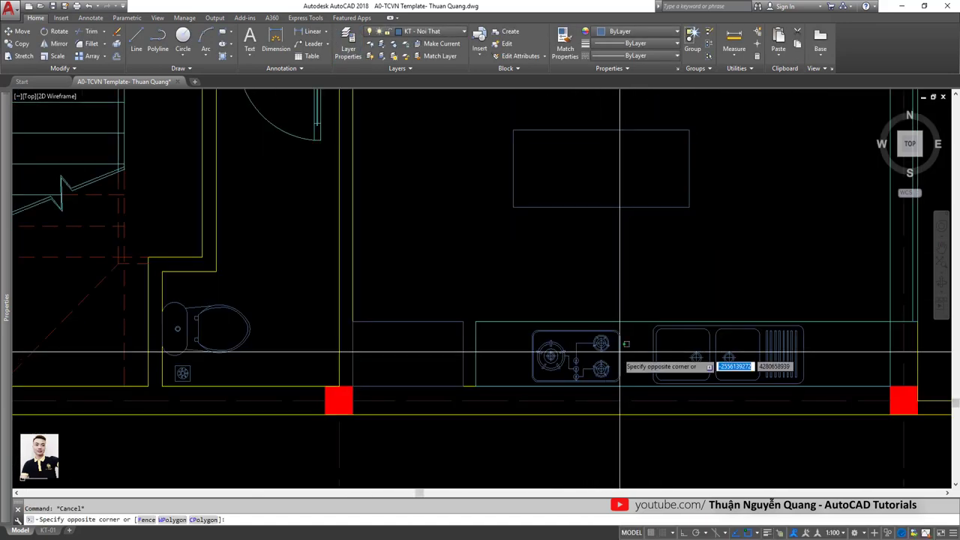
{"action": "scroll", "coordinate": [577, 352], "scroll_direction": "down", "scroll_amount": 4}
{"action": "scroll", "coordinate": [581, 360], "scroll_direction": "up", "scroll_amount": 4}
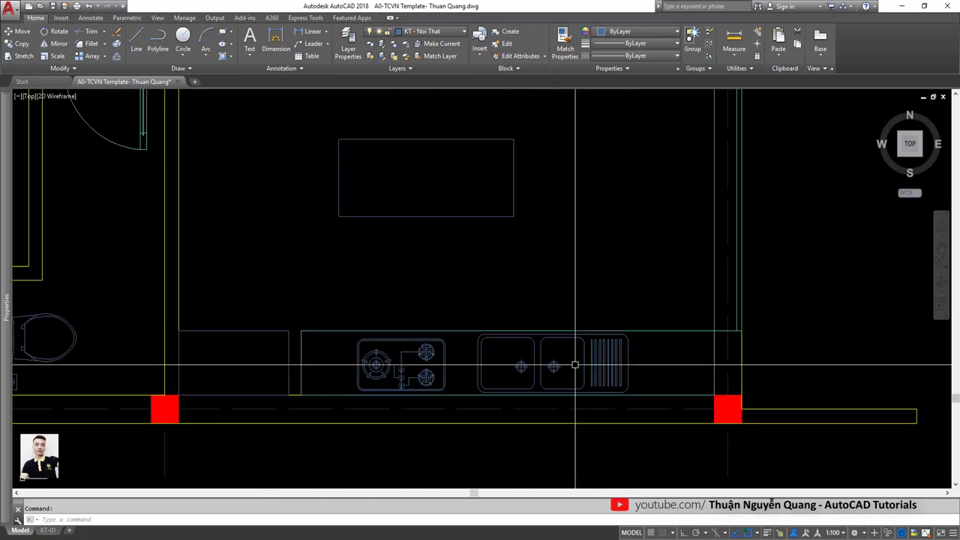
{"action": "key", "text": "alt+Tab"}
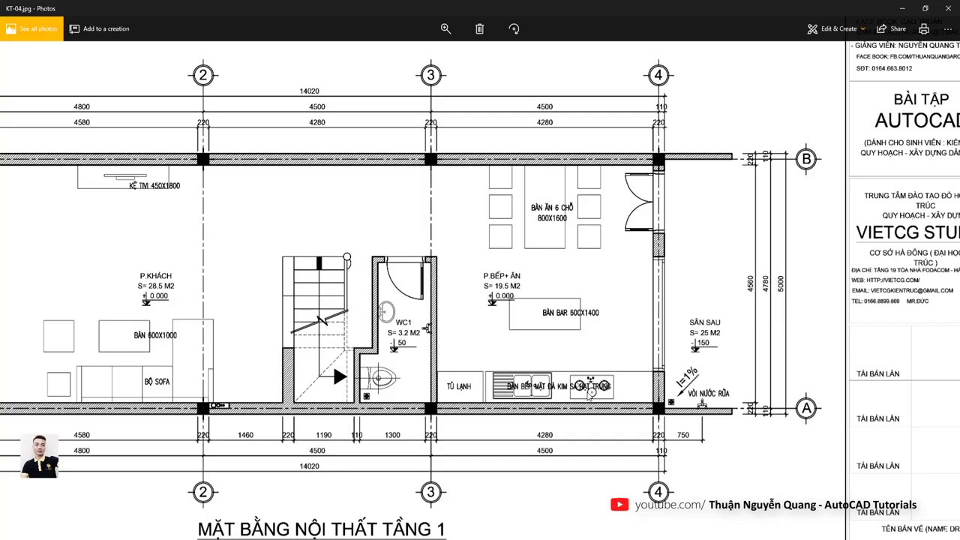
{"action": "key", "text": "alt+Tab"}
Move the sink left into the stove's spot and the stove toward the counter's right
{"action": "key", "text": "m"}
{"action": "key", "text": "Return"}
{"action": "left_click", "coordinate": [510, 358]}
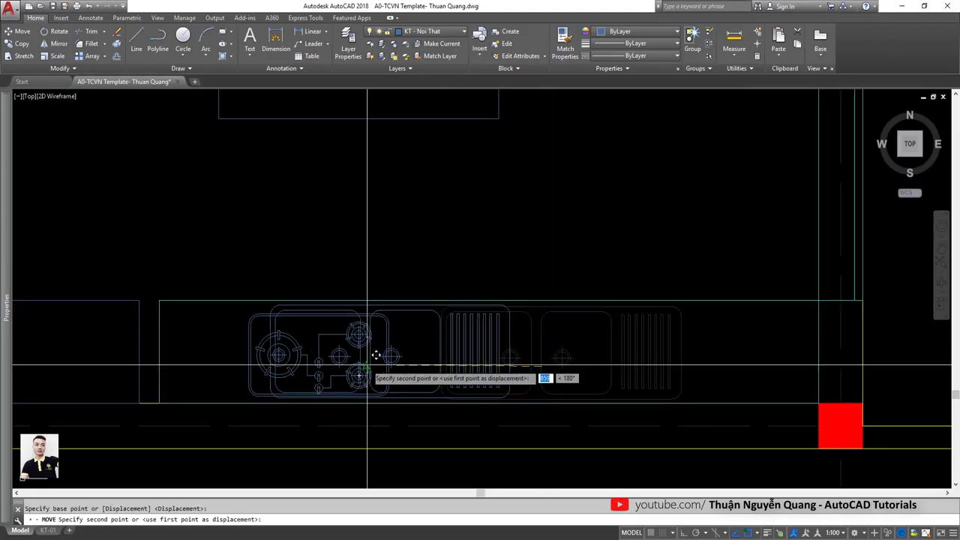
{"action": "left_click", "coordinate": [299, 354]}
{"action": "left_click", "coordinate": [359, 334]}
{"action": "key", "text": "space"}
{"action": "left_click", "coordinate": [278, 354]}
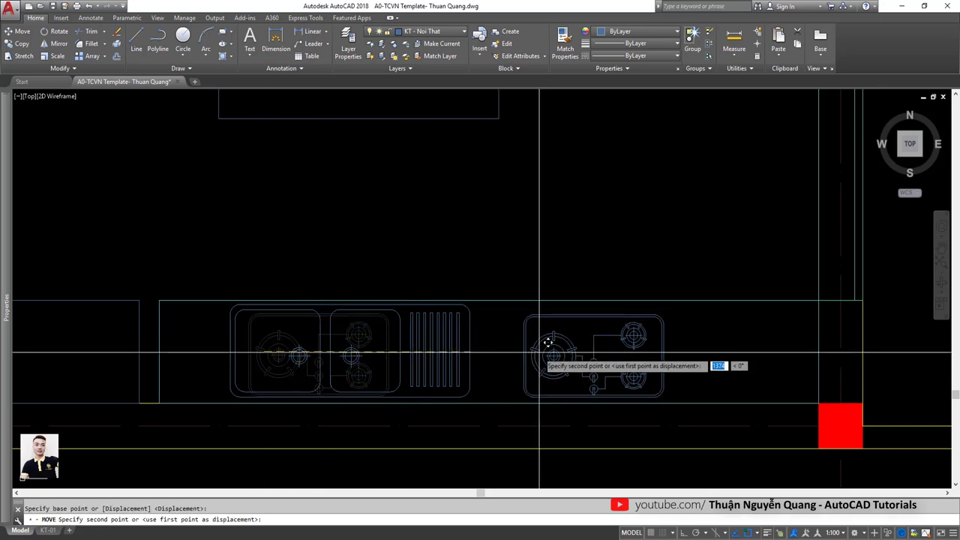
{"action": "left_click", "coordinate": [546, 340]}
Nudge the sink slightly left and lower, then start repositioning the stove
{"action": "left_click", "coordinate": [491, 345]}
{"action": "left_click", "coordinate": [438, 355]}
{"action": "left_click", "coordinate": [439, 355]}
{"action": "key", "text": "space"}
{"action": "left_click", "coordinate": [442, 349]}
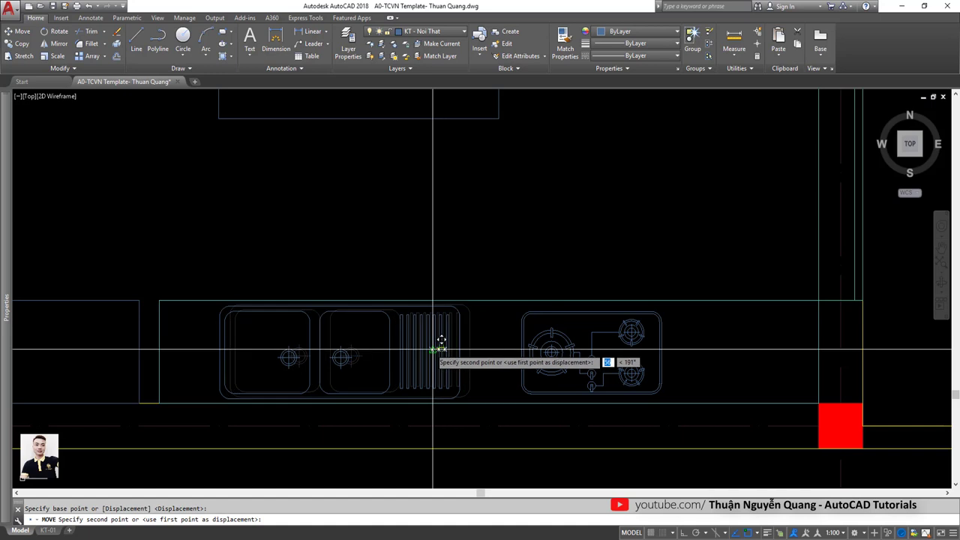
{"action": "left_click", "coordinate": [433, 351]}
{"action": "key", "text": "space"}
{"action": "left_click", "coordinate": [556, 358]}
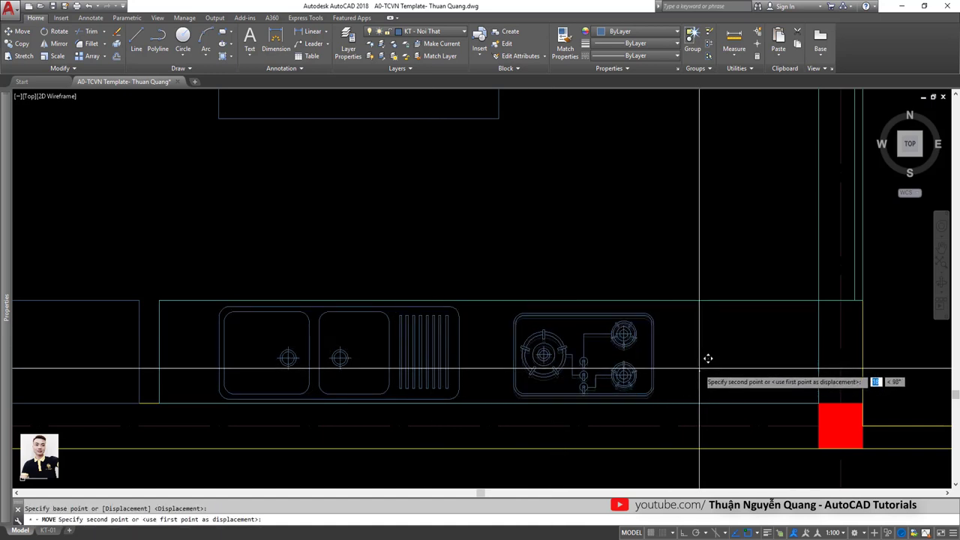
{"action": "scroll", "coordinate": [707, 358], "scroll_direction": "down", "scroll_amount": 4}
{"action": "scroll", "coordinate": [949, 184], "scroll_direction": "down", "scroll_amount": 2}
Finish the stove placement and delete the two spare blocks beside the plan
{"action": "scroll", "coordinate": [825, 225], "scroll_direction": "up", "scroll_amount": 2}
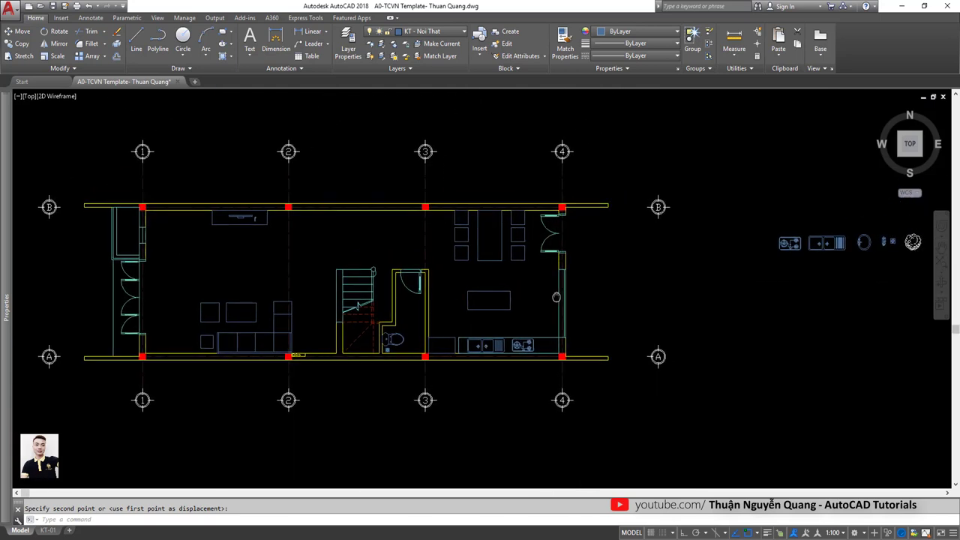
{"action": "key", "text": "Escape"}
{"action": "left_click", "coordinate": [754, 269]}
{"action": "left_click", "coordinate": [875, 241]}
{"action": "key", "text": "Delete"}
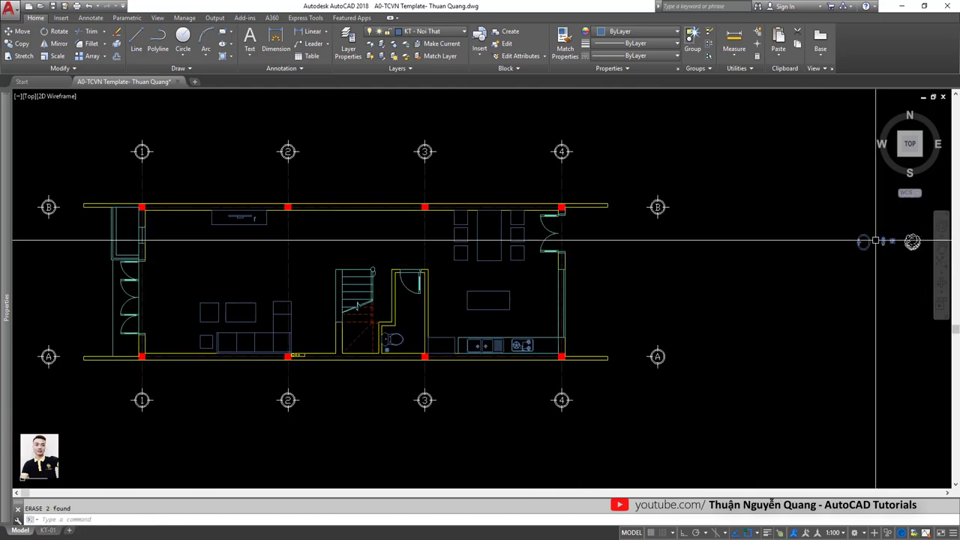
Select the spare faucet block and check the reference floor plan for its location
{"action": "left_click", "coordinate": [866, 241]}
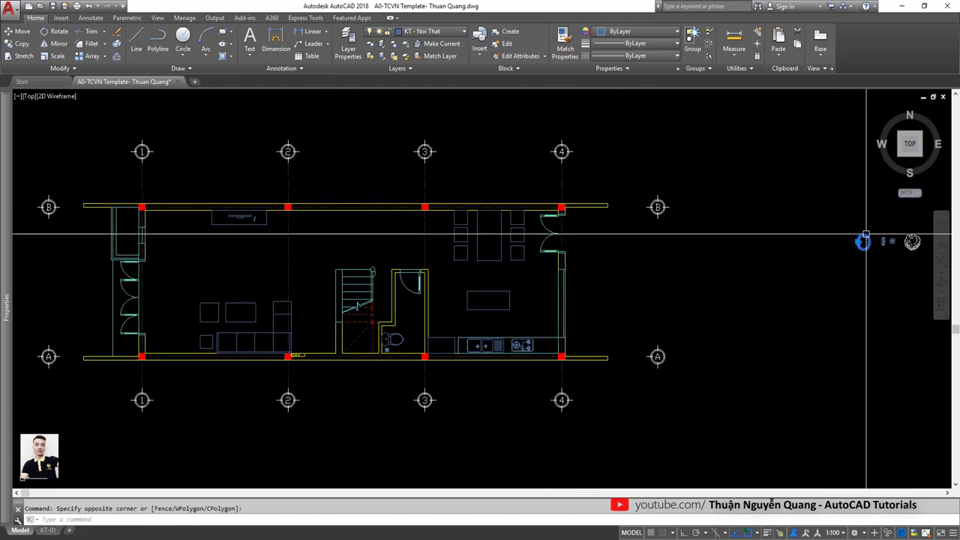
{"action": "scroll", "coordinate": [866, 235], "scroll_direction": "up", "scroll_amount": 3}
{"action": "left_click", "coordinate": [863, 232]}
{"action": "type", "text": "co"}
{"action": "key", "text": "Return"}
{"action": "left_click", "coordinate": [861, 261]}
{"action": "scroll", "coordinate": [825, 258], "scroll_direction": "down", "scroll_amount": 4}
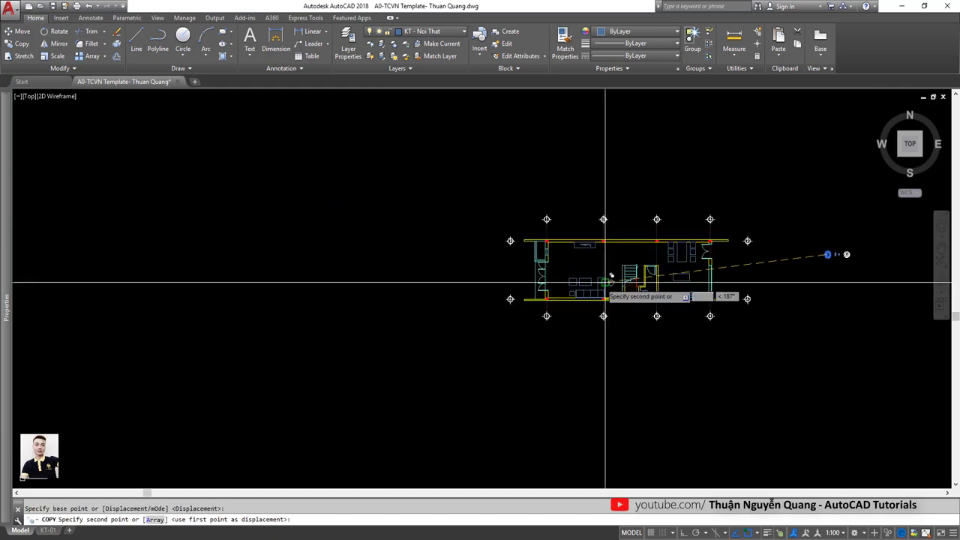
{"action": "scroll", "coordinate": [605, 283], "scroll_direction": "up", "scroll_amount": 3}
{"action": "scroll", "coordinate": [607, 289], "scroll_direction": "up", "scroll_amount": 3}
{"action": "scroll", "coordinate": [611, 296], "scroll_direction": "up", "scroll_amount": 2}
{"action": "scroll", "coordinate": [614, 300], "scroll_direction": "up", "scroll_amount": 1}
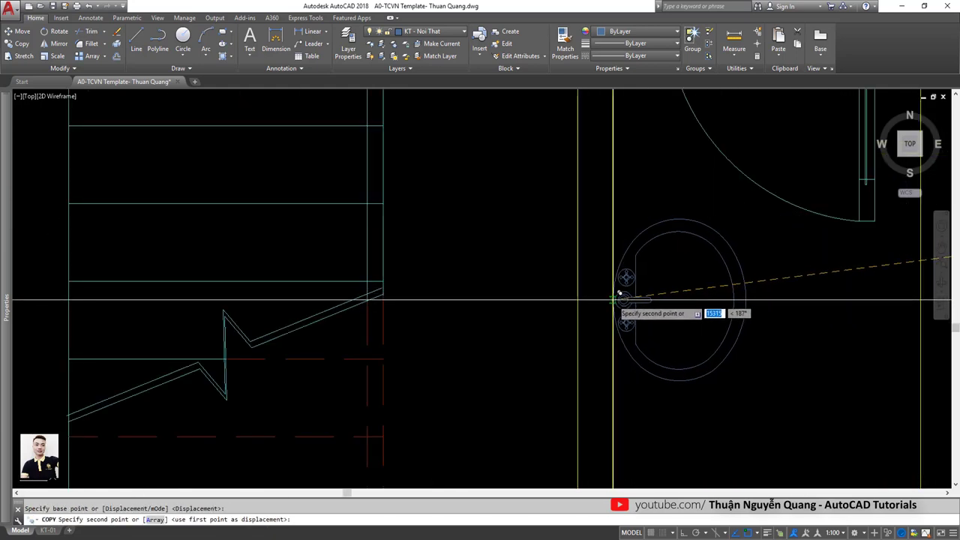
{"action": "scroll", "coordinate": [620, 294], "scroll_direction": "down", "scroll_amount": 3}
{"action": "key", "text": "alt+Tab"}
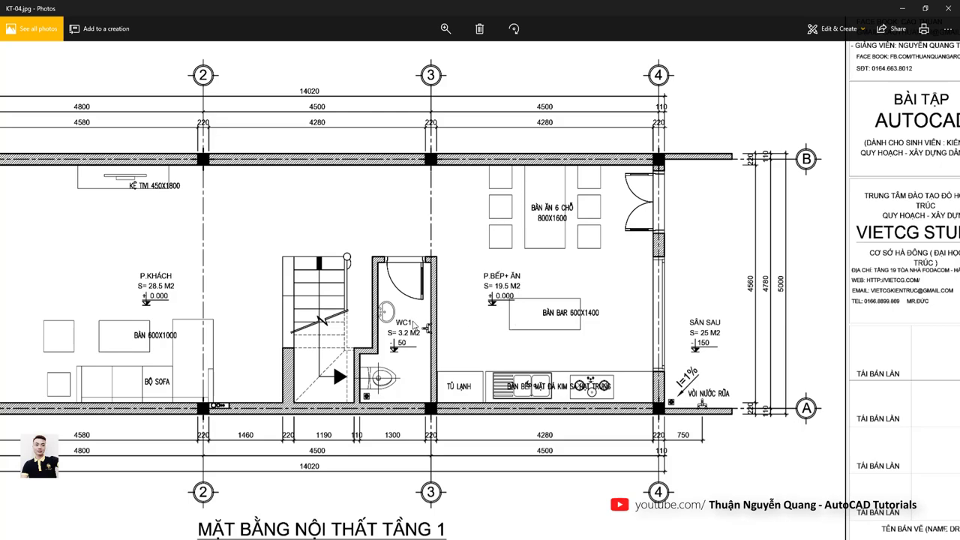
{"action": "key", "text": "alt+Tab"}
{"action": "scroll", "coordinate": [425, 325], "scroll_direction": "down", "scroll_amount": 3}
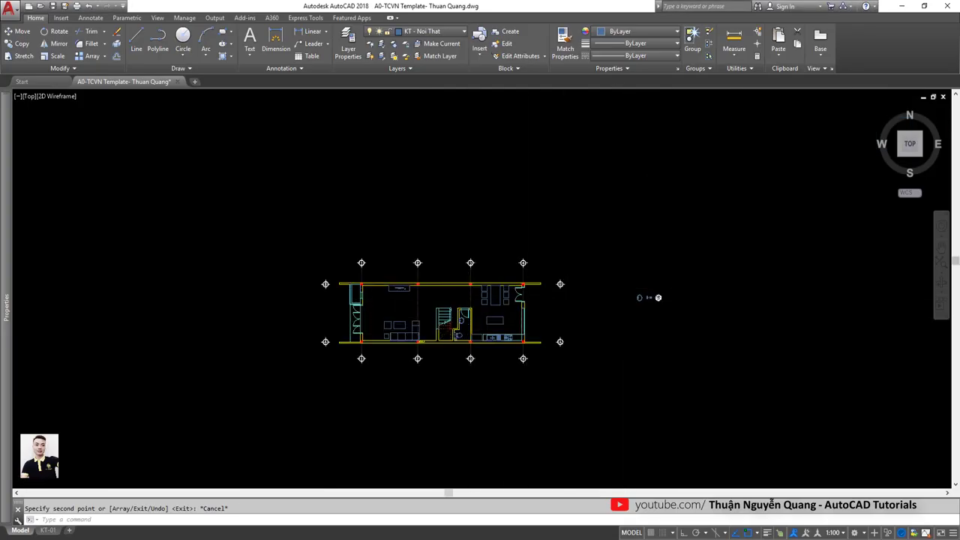
{"action": "scroll", "coordinate": [675, 307], "scroll_direction": "up", "scroll_amount": 5}
{"action": "scroll", "coordinate": [765, 337], "scroll_direction": "up", "scroll_amount": 3}
Copy the faucet block into the WC beside the washbasin
{"action": "type", "text": "co"}
{"action": "key", "text": "Return"}
{"action": "left_click", "coordinate": [780, 345]}
{"action": "scroll", "coordinate": [750, 323], "scroll_direction": "down", "scroll_amount": 4}
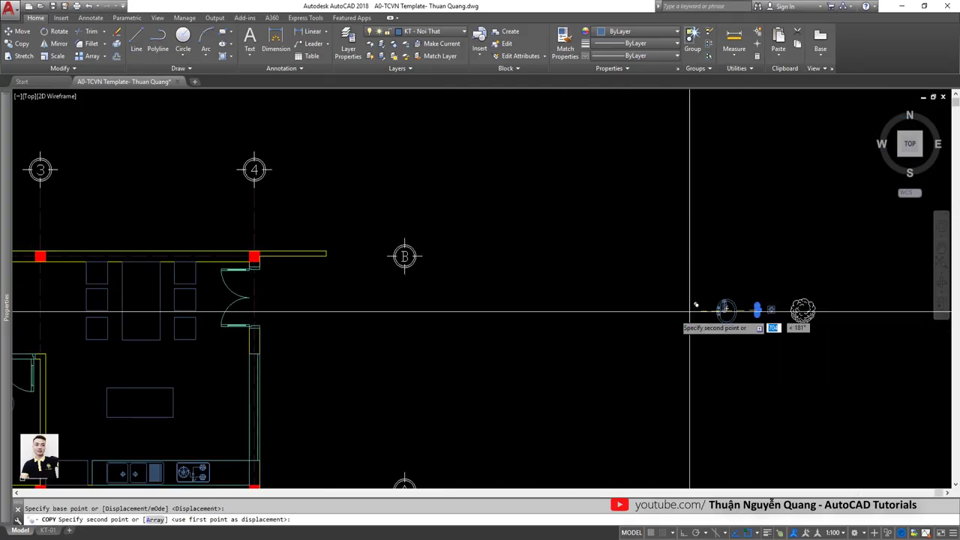
{"action": "scroll", "coordinate": [307, 375], "scroll_direction": "up", "scroll_amount": 2}
{"action": "scroll", "coordinate": [422, 339], "scroll_direction": "up", "scroll_amount": 2}
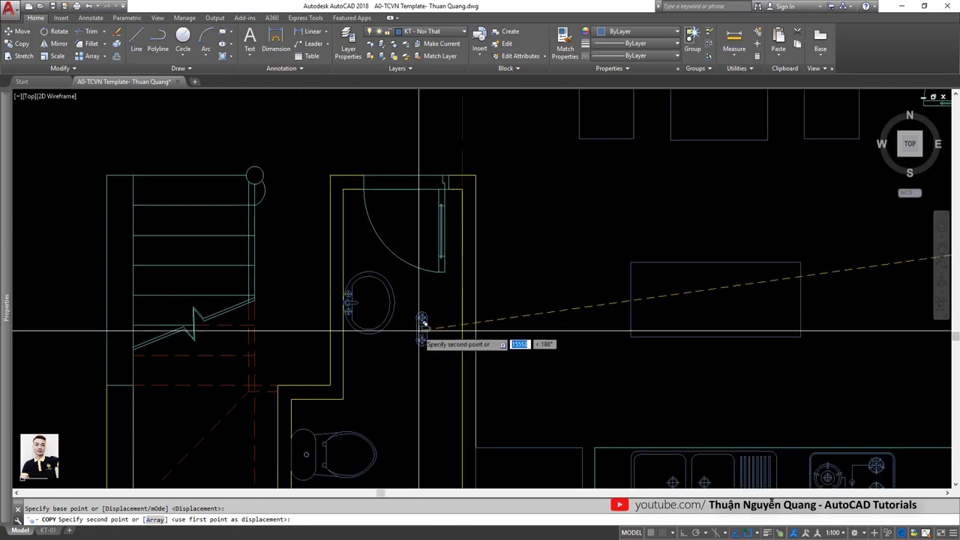
{"action": "scroll", "coordinate": [422, 337], "scroll_direction": "up", "scroll_amount": 2}
{"action": "left_click", "coordinate": [423, 342]}
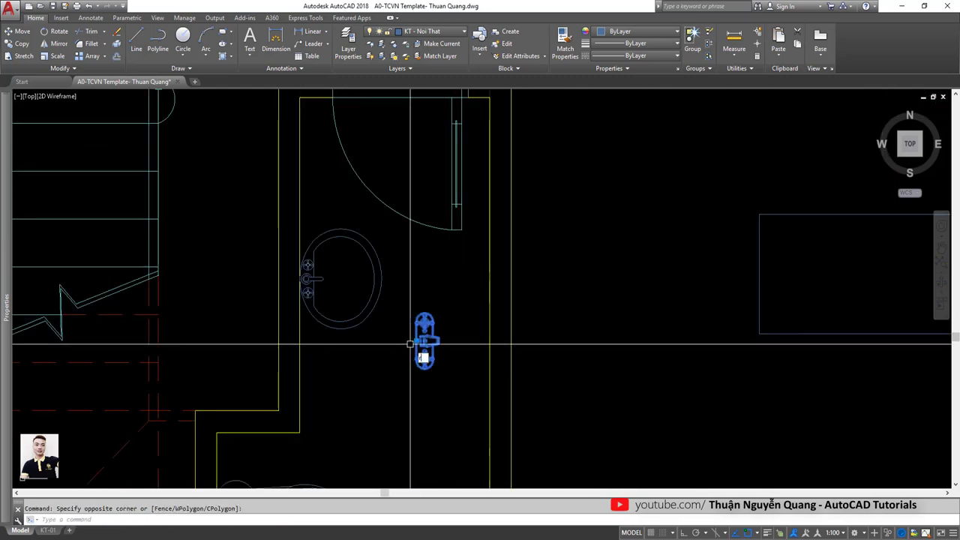
Rotate the placed faucet 90 degrees
{"action": "type", "text": "ro"}
{"action": "key", "text": "Return"}
{"action": "left_click", "coordinate": [426, 334]}
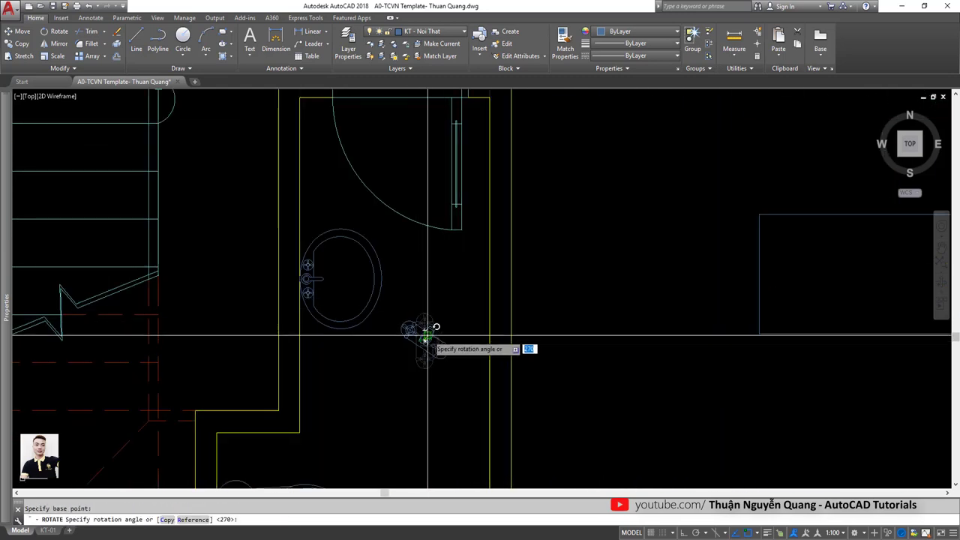
{"action": "type", "text": "0"}
{"action": "key", "text": "Return"}
Move the faucet onto the WC wall next to the basin
{"action": "left_click", "coordinate": [423, 341]}
{"action": "type", "text": "m"}
{"action": "key", "text": "Return"}
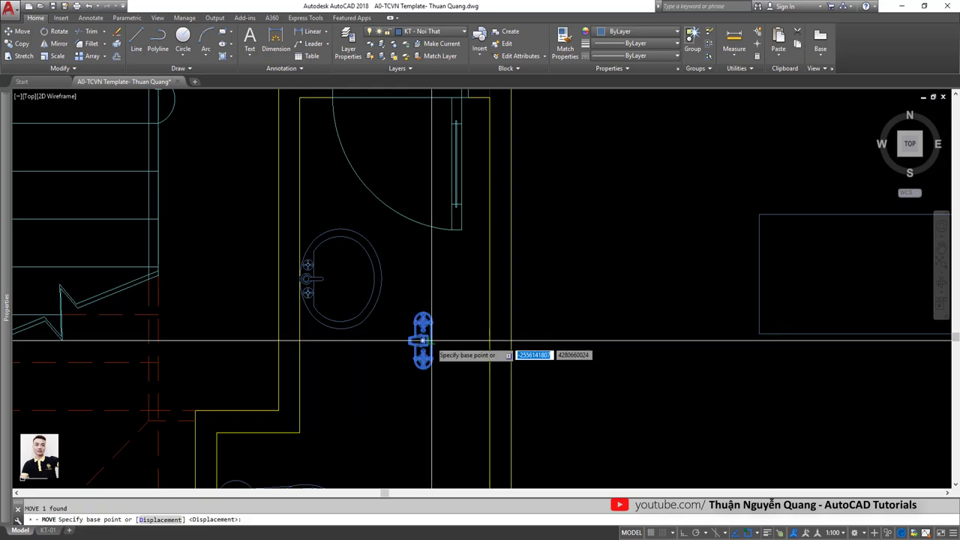
{"action": "left_click", "coordinate": [422, 341]}
{"action": "left_click", "coordinate": [495, 329]}
Check the outdoor faucet positions on the KT-04.jpg reference plan
{"action": "scroll", "coordinate": [494, 338], "scroll_direction": "down", "scroll_amount": 6}
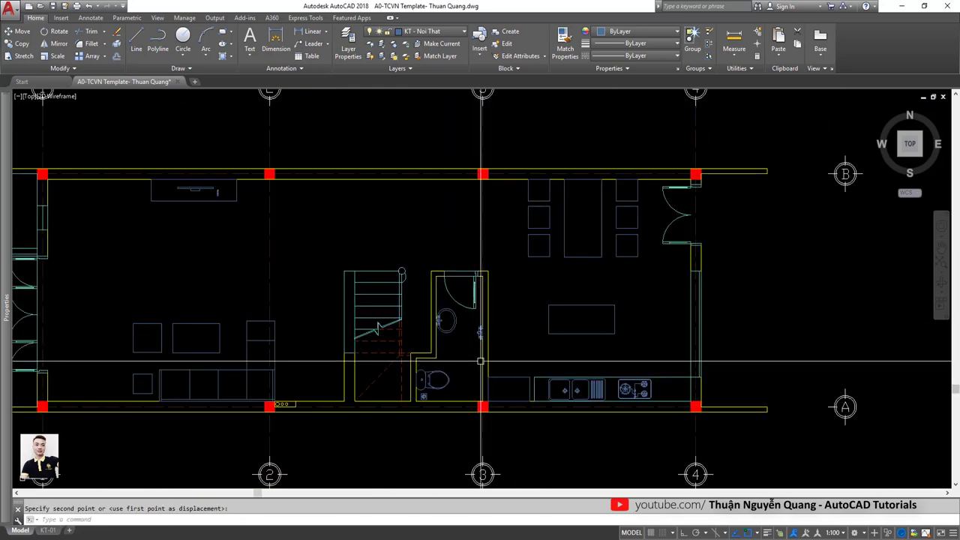
{"action": "key", "text": "alt+Tab"}
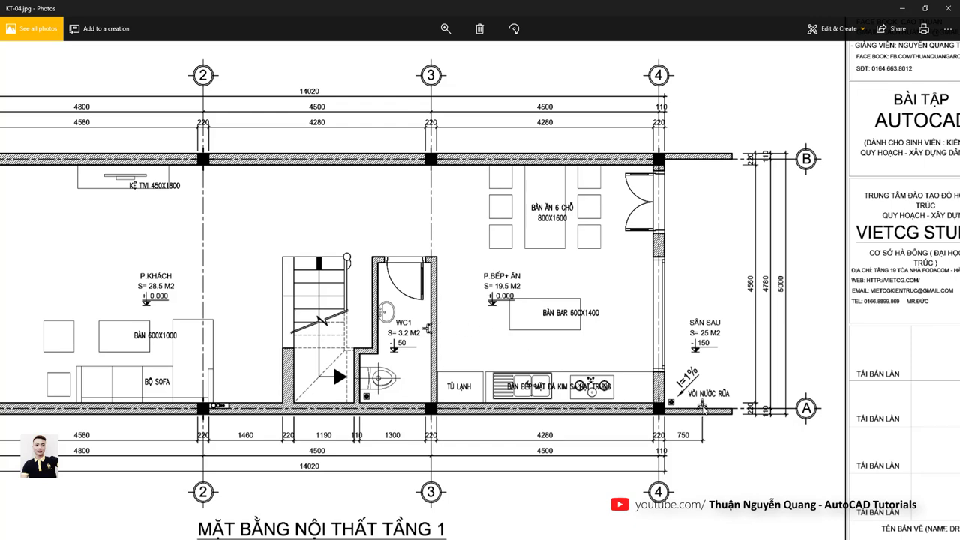
{"action": "scroll", "coordinate": [475, 384], "scroll_direction": "down", "scroll_amount": 3}
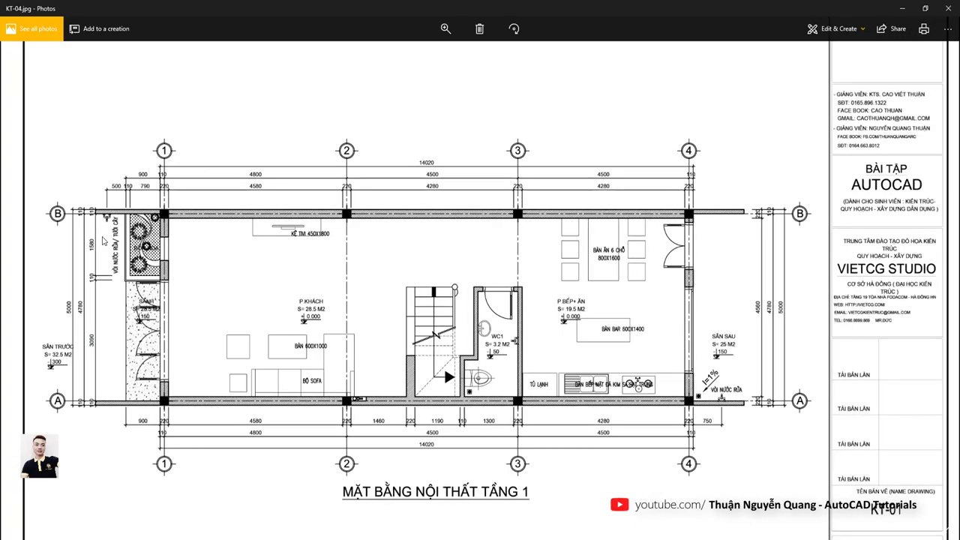
{"action": "key", "text": "alt+space"}
{"action": "key", "text": "n"}
{"action": "scroll", "coordinate": [493, 315], "scroll_direction": "up", "scroll_amount": 2}
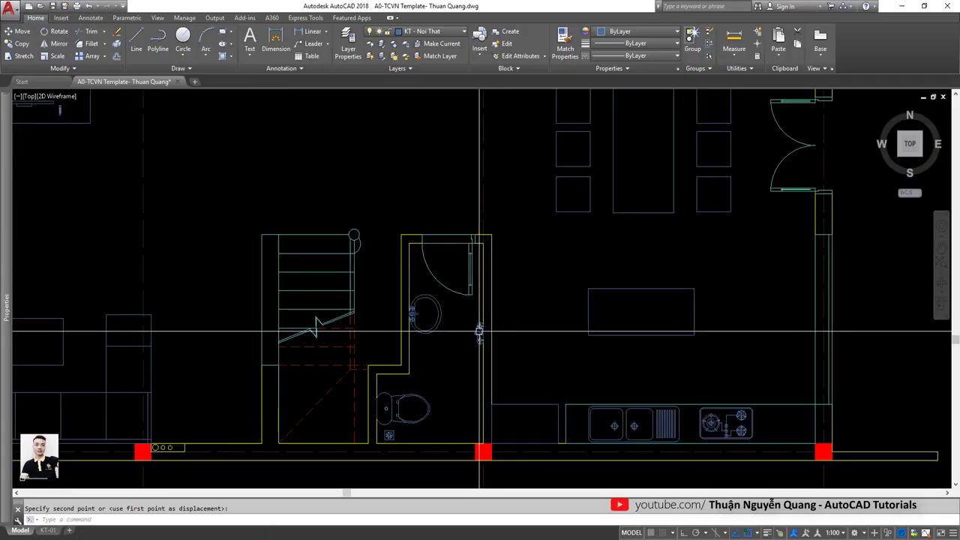
Copy the WC faucet to a spot outside the kitchen wall
{"action": "left_click", "coordinate": [388, 435]}
{"action": "type", "text": "co"}
{"action": "key", "text": "Return"}
{"action": "left_click", "coordinate": [388, 435]}
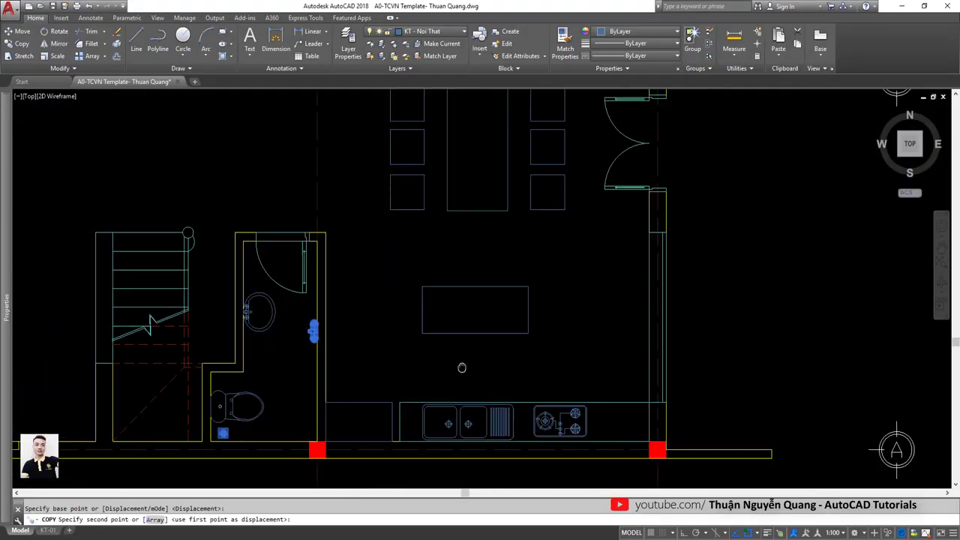
{"action": "middle_click_drag", "start_coordinate": [750, 428], "coordinate": [457, 426]}
{"action": "left_click", "coordinate": [550, 438]}
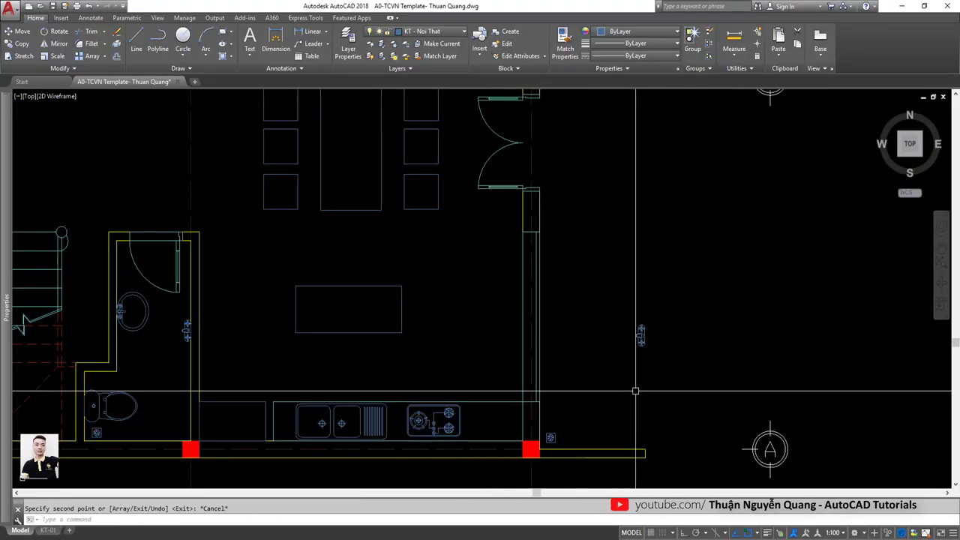
{"action": "key", "text": "Escape"}
Copy that faucet again to a spot by the back wall
{"action": "left_click", "coordinate": [642, 348]}
{"action": "type", "text": "co"}
{"action": "key", "text": "Return"}
{"action": "left_click", "coordinate": [637, 339]}
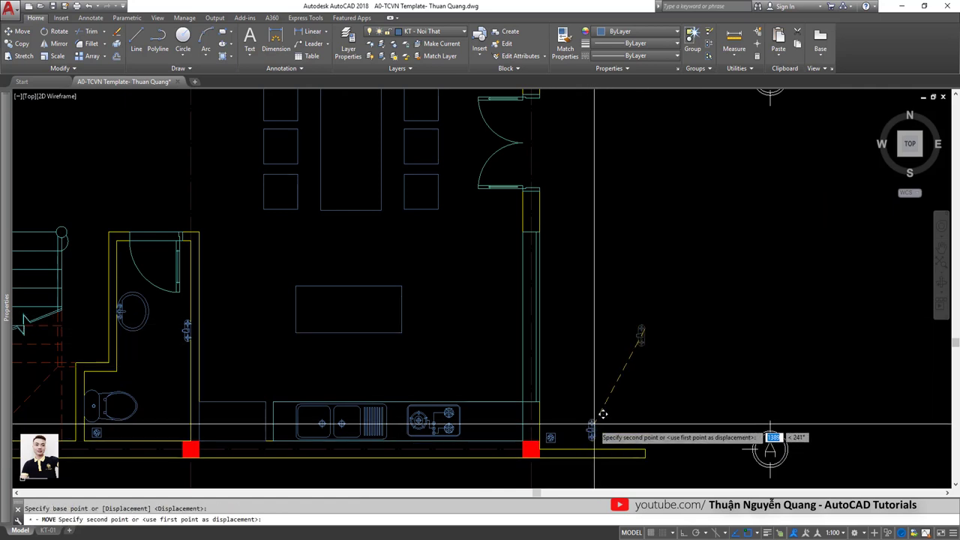
{"action": "scroll", "coordinate": [592, 429], "scroll_direction": "up", "scroll_amount": 4}
{"action": "left_click", "coordinate": [592, 429]}
{"action": "key", "text": "Escape"}
Turn the back-wall faucet 180 degrees and move it onto the back wall line near grid 4
{"action": "left_click", "coordinate": [586, 420]}
{"action": "type", "text": "ro"}
{"action": "key", "text": "Return"}
{"action": "left_click", "coordinate": [587, 424]}
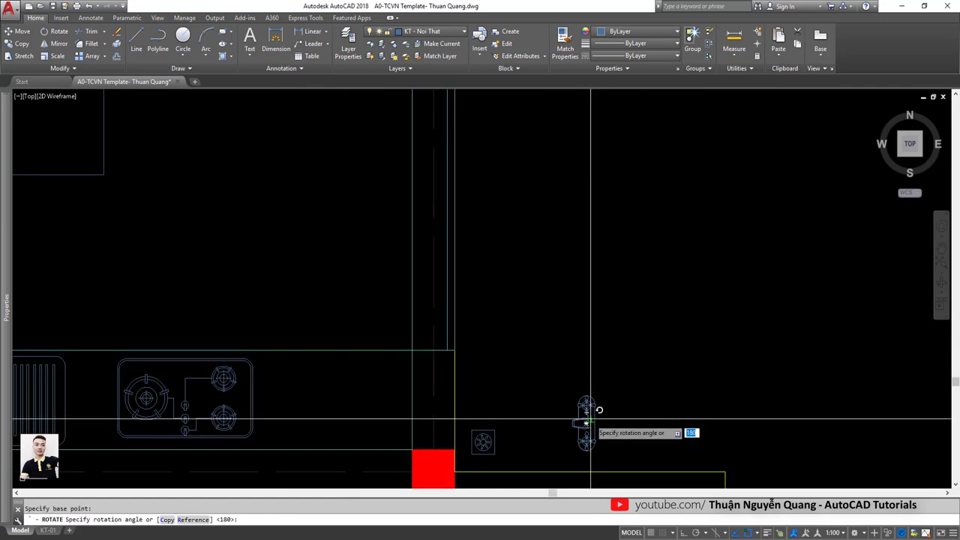
{"action": "key", "text": "Return"}
{"action": "left_click", "coordinate": [588, 422]}
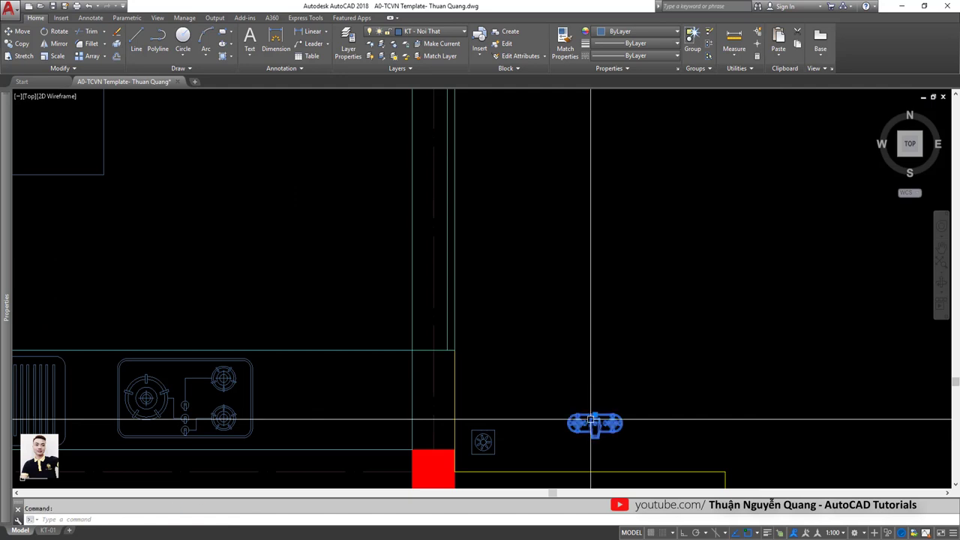
{"action": "key", "text": "Return"}
{"action": "left_click", "coordinate": [593, 422]}
{"action": "type", "text": "0"}
{"action": "key", "text": "Return"}
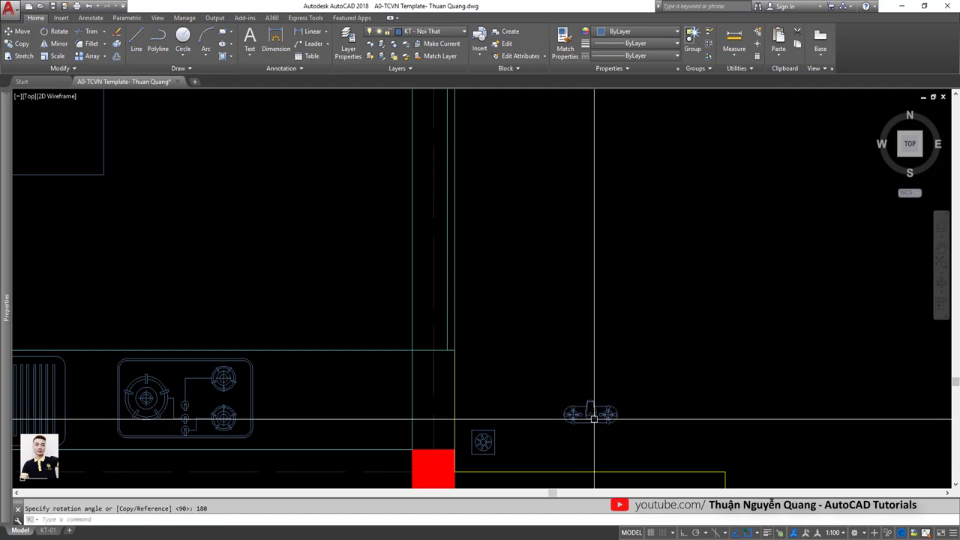
{"action": "key", "text": "Return"}
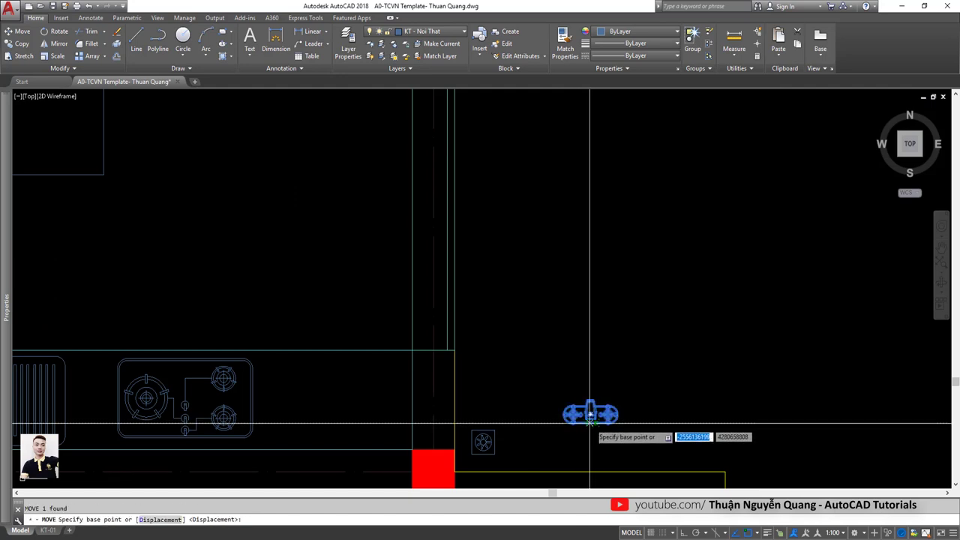
{"action": "left_click", "coordinate": [593, 419]}
{"action": "left_click", "coordinate": [592, 462]}
Copy the back-wall faucet to the front wall near grid B
{"action": "left_click_drag", "start_coordinate": [559, 448], "coordinate": [592, 471]}
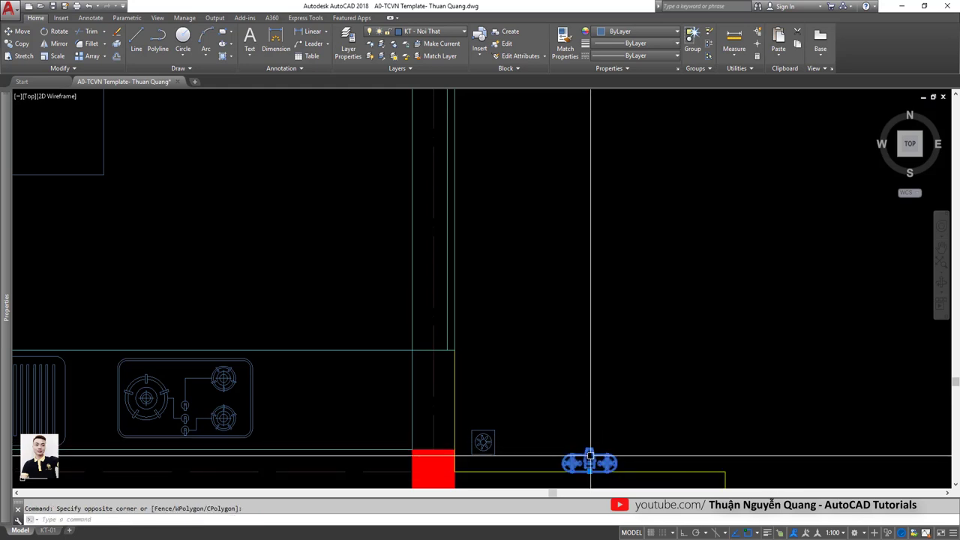
{"action": "left_click", "coordinate": [592, 463]}
{"action": "scroll", "coordinate": [592, 463], "scroll_direction": "down", "scroll_amount": 5}
{"action": "scroll", "coordinate": [343, 315], "scroll_direction": "up", "scroll_amount": 4}
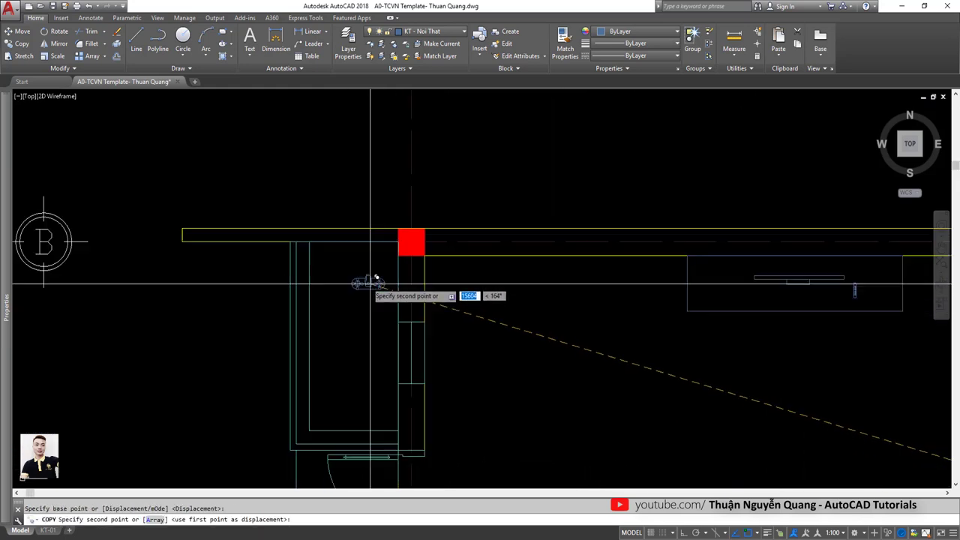
{"action": "scroll", "coordinate": [347, 269], "scroll_direction": "up", "scroll_amount": 3}
{"action": "middle_click_drag", "start_coordinate": [348, 269], "coordinate": [417, 354]}
{"action": "left_click", "coordinate": [232, 334]}
{"action": "key", "text": "Return"}
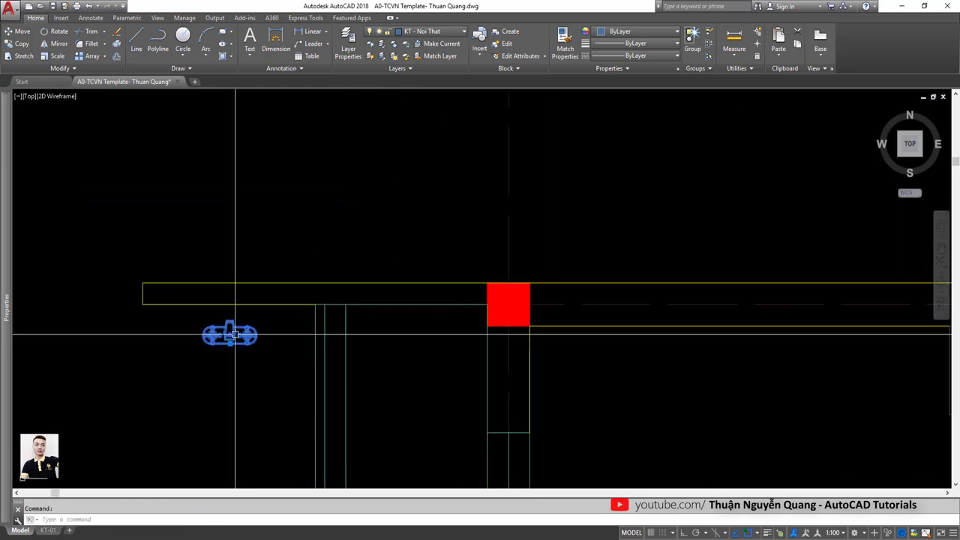
Rotate the front faucet 180 degrees and begin moving it into position
{"action": "type", "text": "ro"}
{"action": "key", "text": "Return"}
{"action": "left_click", "coordinate": [234, 333]}
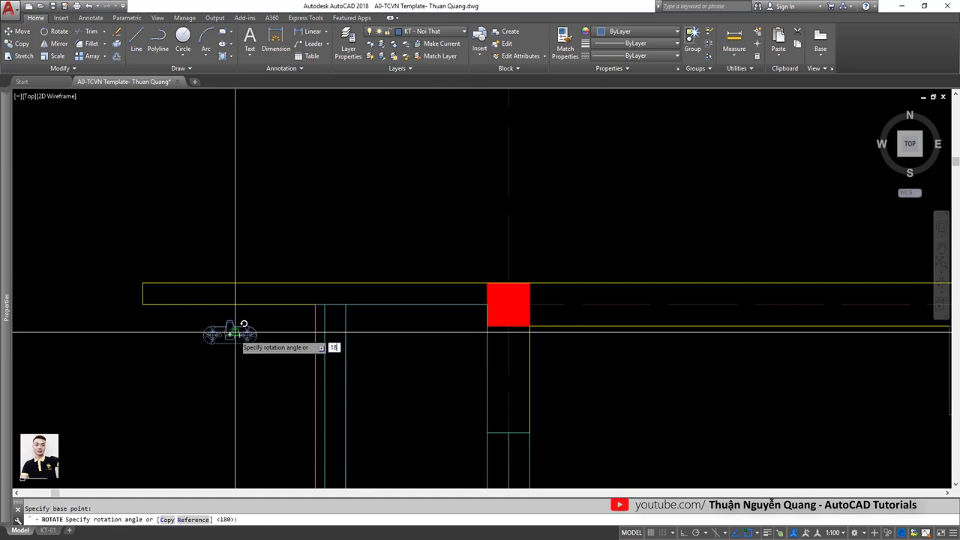
{"action": "type", "text": "0"}
{"action": "key", "text": "Return"}
{"action": "type", "text": "m"}
{"action": "key", "text": "Return"}
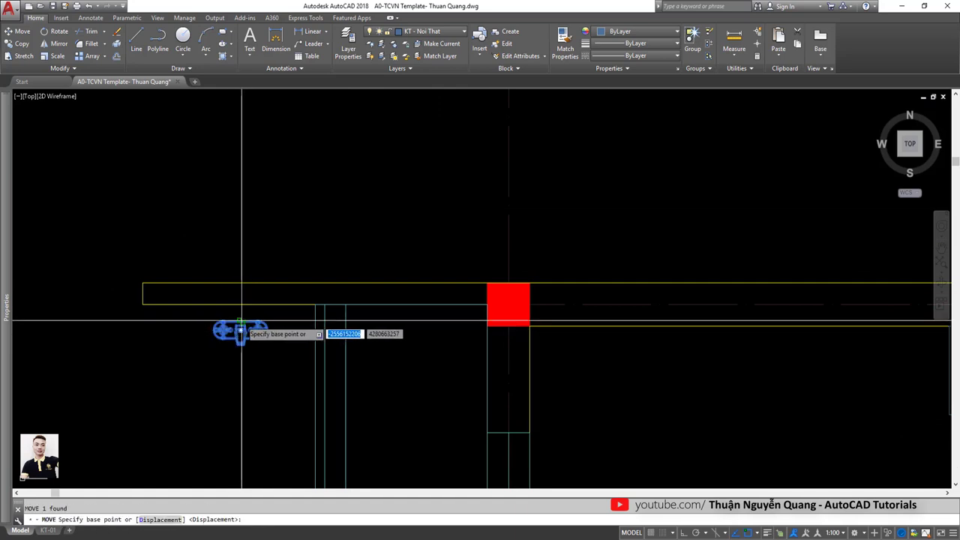
{"action": "left_click", "coordinate": [240, 330]}
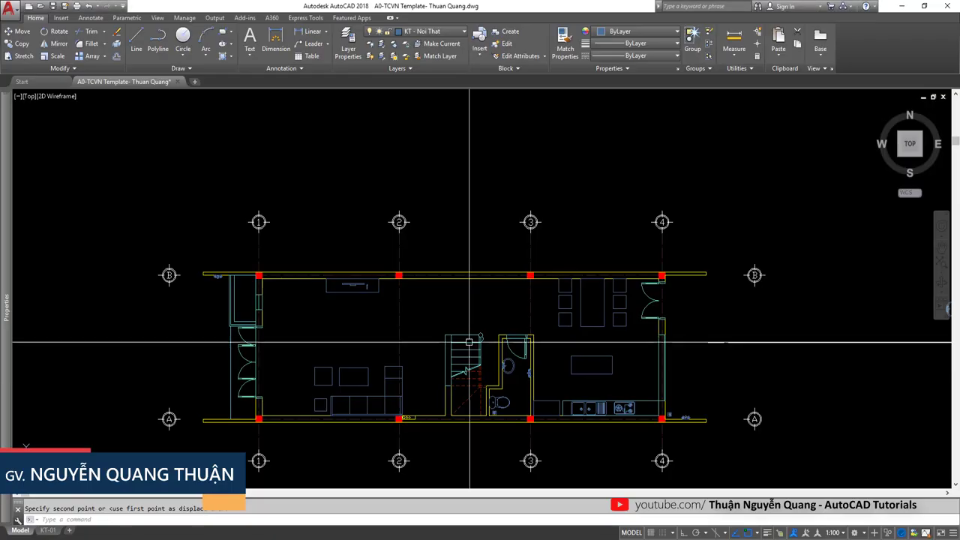
Window-select and delete the three spare fixtures to the right of the plan
{"action": "scroll", "coordinate": [470, 342], "scroll_direction": "down", "scroll_amount": 4}
{"action": "left_click", "coordinate": [703, 360]}
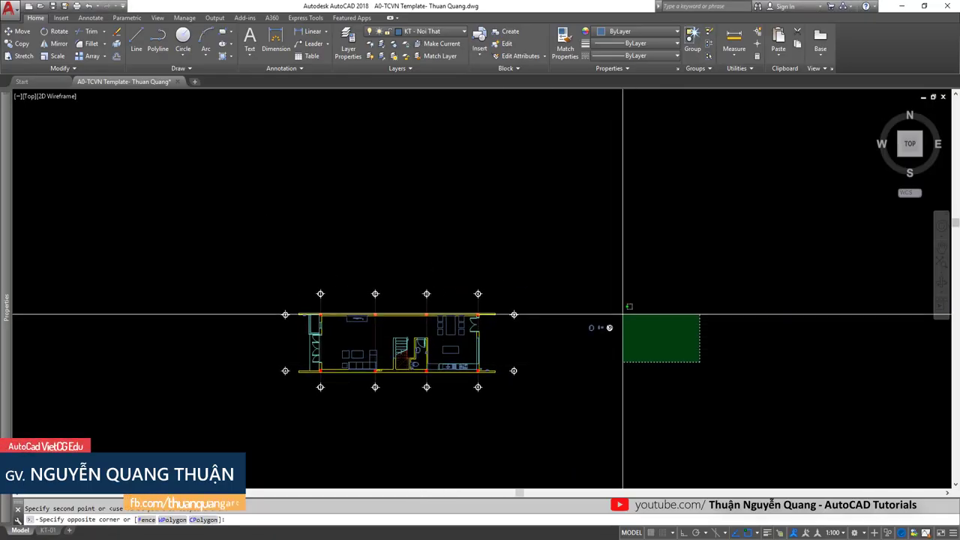
{"action": "left_click", "coordinate": [611, 321]}
{"action": "scroll", "coordinate": [579, 326], "scroll_direction": "up", "scroll_amount": 6}
{"action": "left_click", "coordinate": [535, 317]}
{"action": "left_click", "coordinate": [615, 376]}
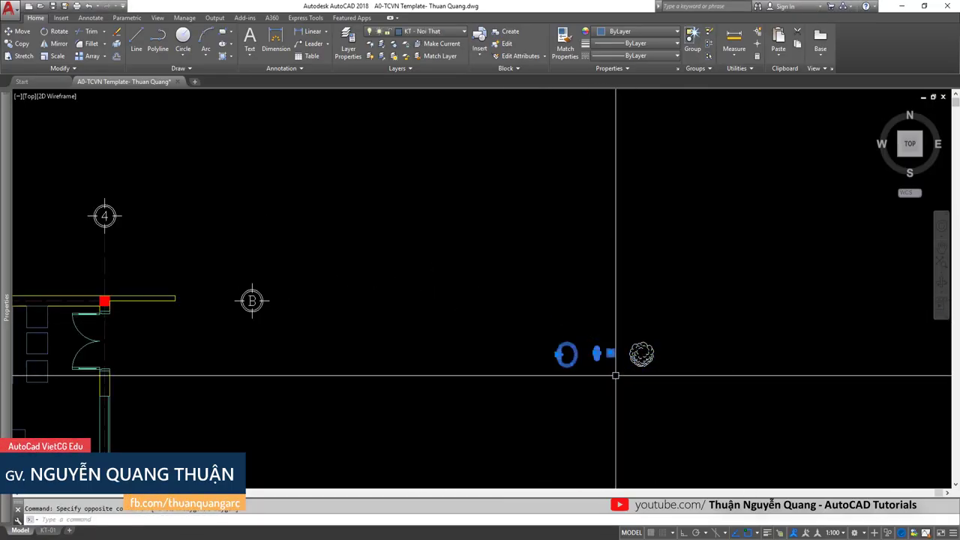
{"action": "key", "text": "Delete"}
Pan and zoom so the whole ground-floor plan is centred in view
{"action": "scroll", "coordinate": [641, 345], "scroll_direction": "down", "scroll_amount": 5}
{"action": "middle_click_drag", "start_coordinate": [639, 342], "coordinate": [660, 310]}
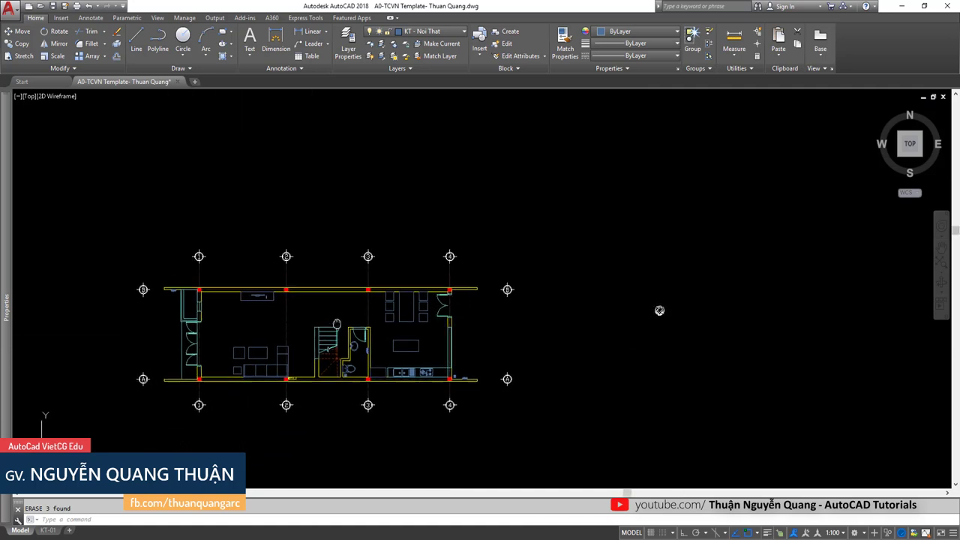
{"action": "scroll", "coordinate": [660, 310], "scroll_direction": "up", "scroll_amount": 3}
{"action": "middle_click_drag", "start_coordinate": [296, 321], "coordinate": [371, 314]}
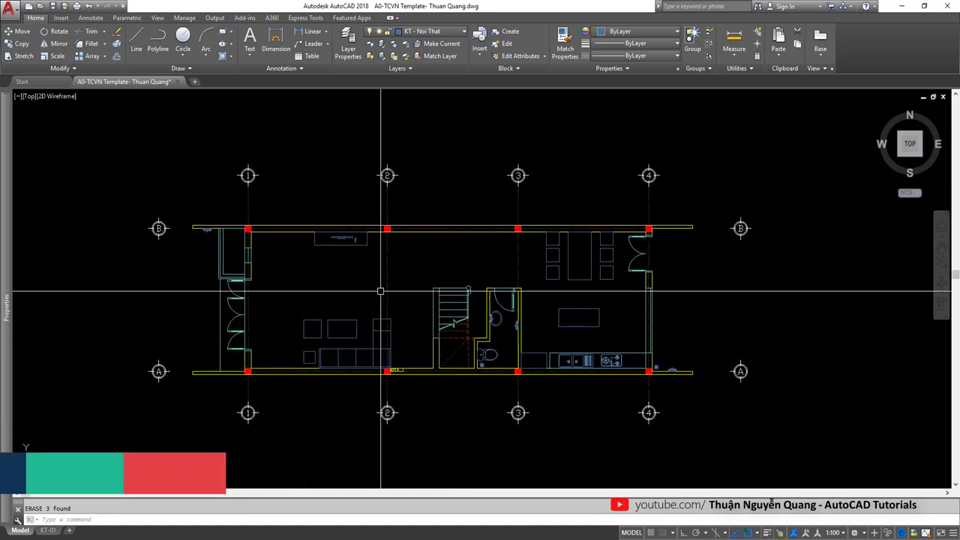
{"action": "middle_click_drag", "start_coordinate": [552, 354], "coordinate": [577, 358]}
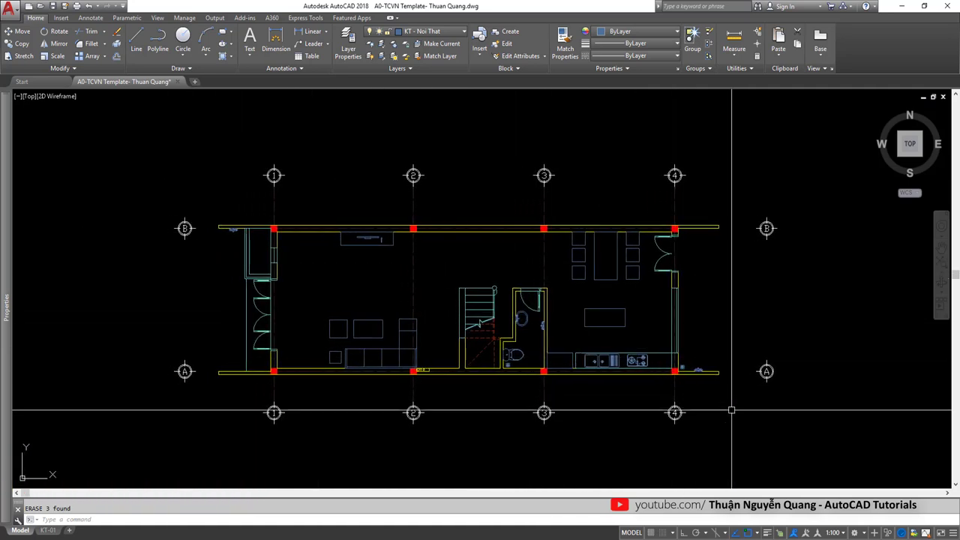